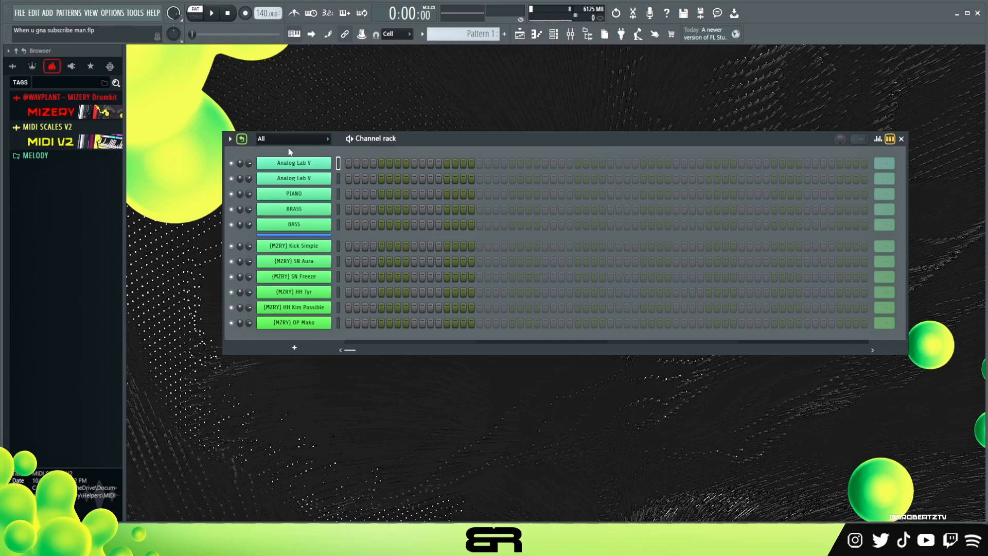
# Step: View the first Analog Lab V channel's plugin and add the F Minor (Aeo) scale from MIDI SCALES V2 above it in the channel rack
pyautogui.click(293, 163)
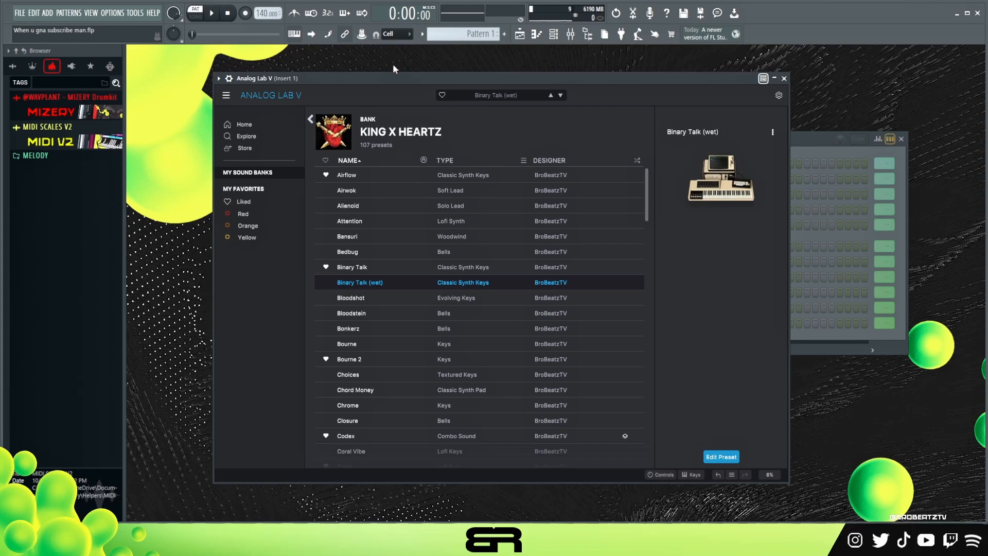
pyautogui.click(784, 78)
pyautogui.click(47, 126)
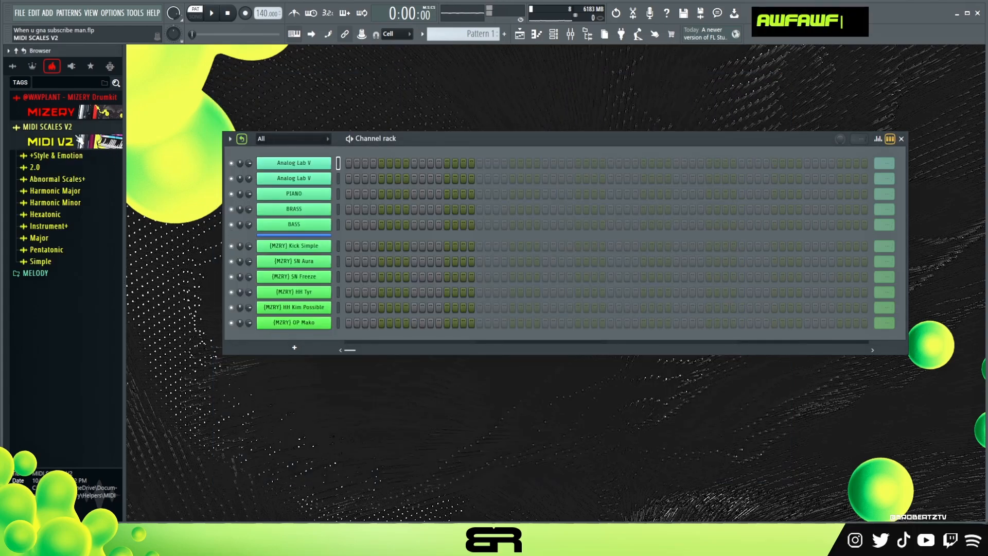
pyautogui.click(49, 240)
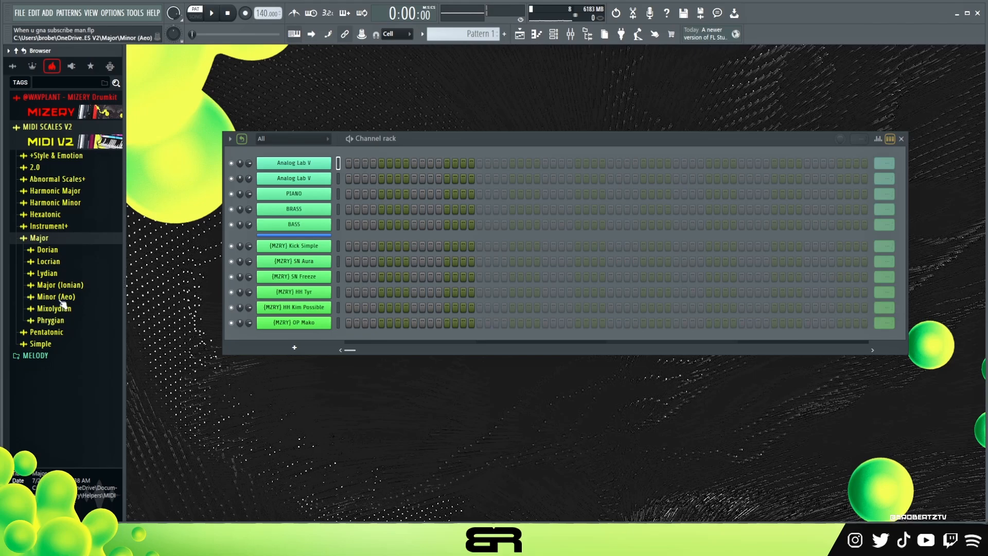
pyautogui.click(59, 298)
pyautogui.moveTo(47, 405); pyautogui.dragTo(293, 159)
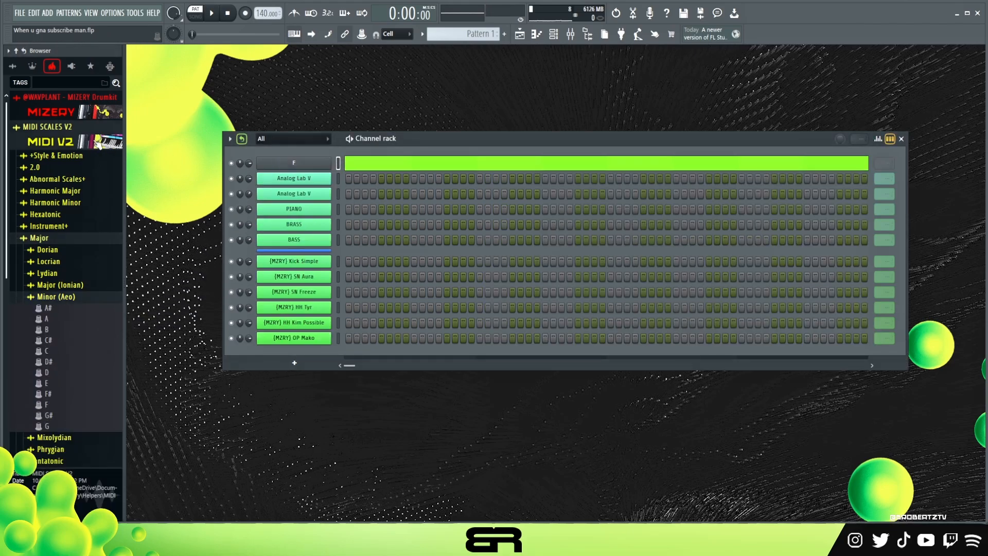
# Step: Open the first Analog Lab V channel's piano roll and place F5, G#5 and C6 notes at the start of bar 1
pyautogui.rightClick(332, 175)
pyautogui.click(347, 178)
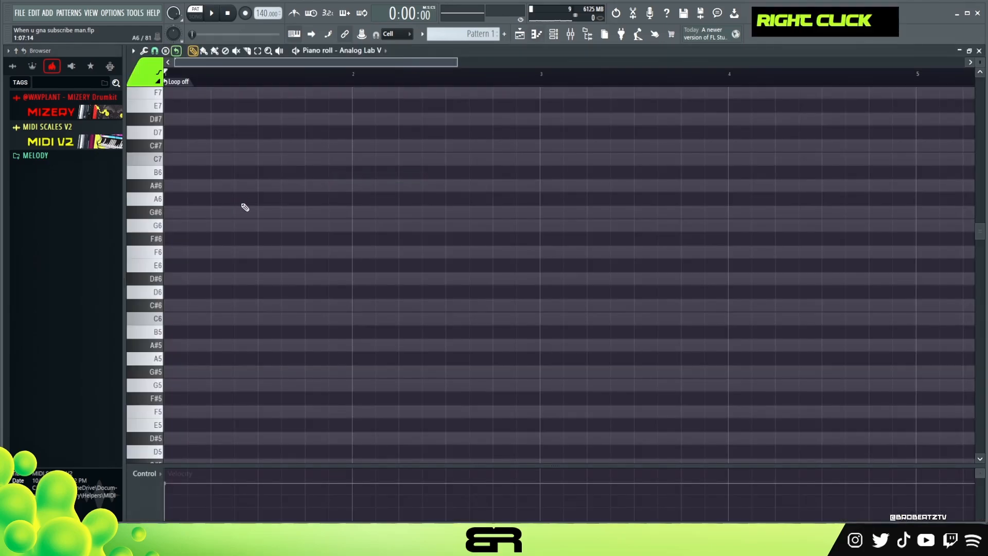
pyautogui.scroll(-3, 255, 216)
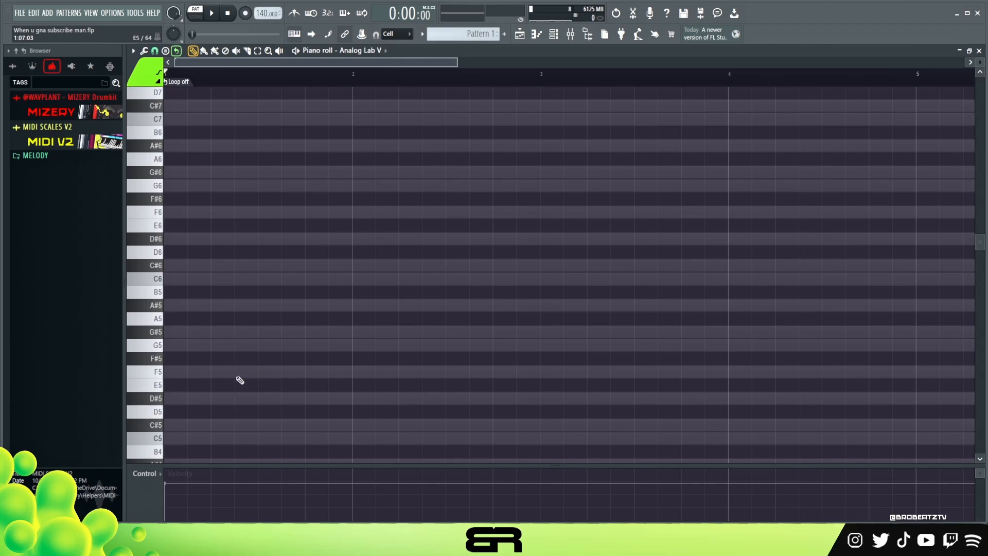
pyautogui.click(199, 372)
pyautogui.click(184, 332)
pyautogui.click(181, 278)
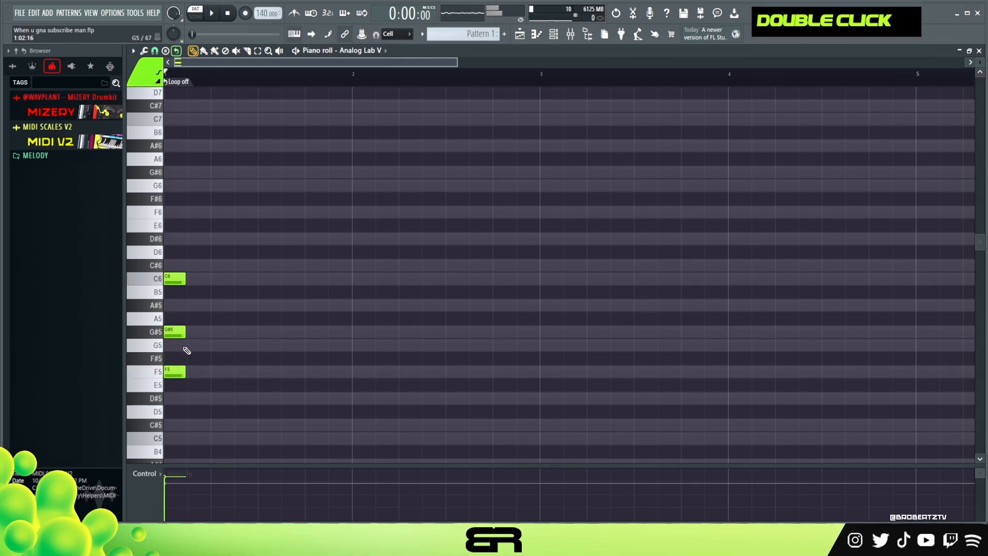
# Step: Lower the chord's G#5 note to G5, playing back the pitch variations
pyautogui.keyDown('alt'); pyautogui.rightClick(181, 333); pyautogui.keyUp('alt')
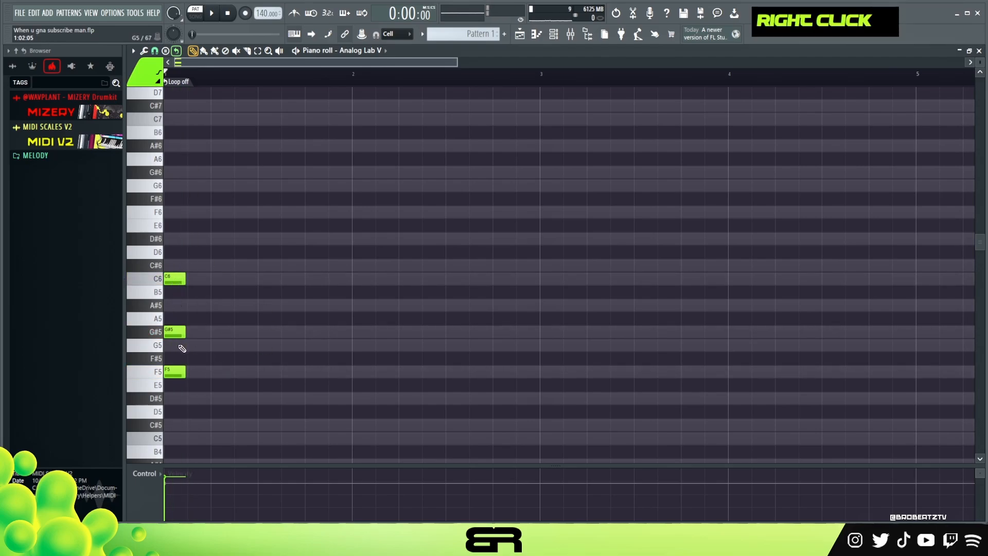
pyautogui.keyDown('ctrl'); pyautogui.click(182, 329); pyautogui.keyUp('ctrl')
pyautogui.hotkey('shift', 'Down')
pyautogui.hotkey('shift', 'Up')
pyautogui.hotkey('shift', 'Up')
pyautogui.hotkey('shift', 'Up')
pyautogui.press('space')
pyautogui.press('space')
pyautogui.hotkey('shift', 'Down')
pyautogui.hotkey('shift', 'Down')
pyautogui.hotkey('shift', 'Down')
pyautogui.press('space')
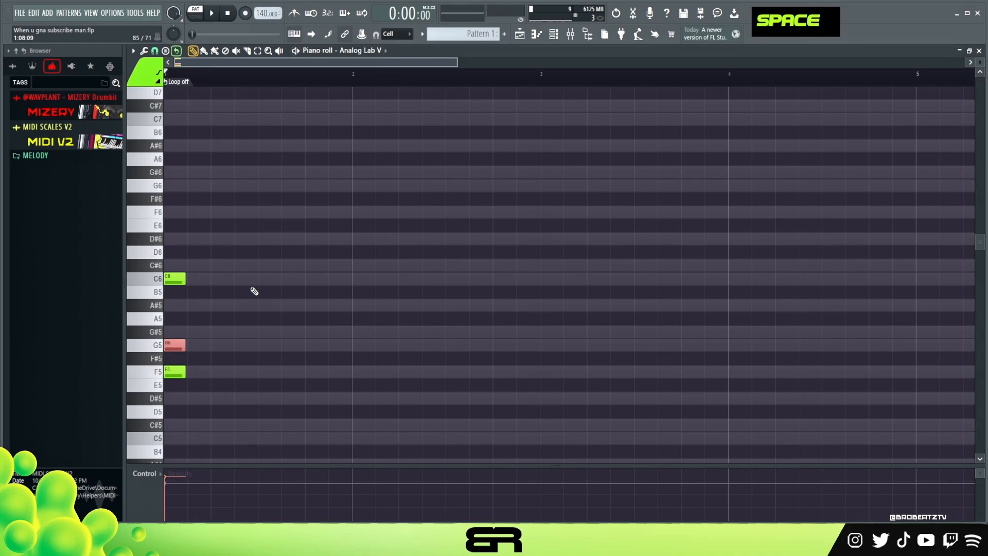
# Step: Stagger the chord into three successive notes, F5, G5 and C6, at the start of bar 1 and play them
pyautogui.rightClick(247, 298)
pyautogui.keyDown('ctrl'); pyautogui.moveTo(217, 236); pyautogui.dragTo(149, 404); pyautogui.keyUp('ctrl')
pyautogui.hotkey('ctrl', 'q')
pyautogui.rightClick(246, 381)
pyautogui.keyDown('ctrl'); pyautogui.moveTo(194, 246); pyautogui.dragTo(195, 348); pyautogui.keyUp('ctrl')
pyautogui.rightClick(226, 319)
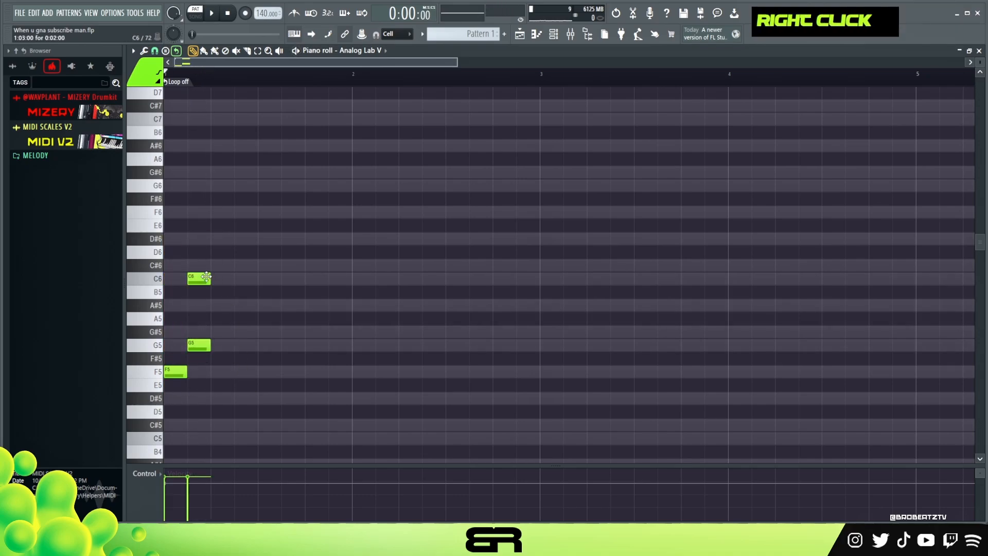
pyautogui.moveTo(201, 278); pyautogui.dragTo(224, 278)
pyautogui.rightClick(250, 340)
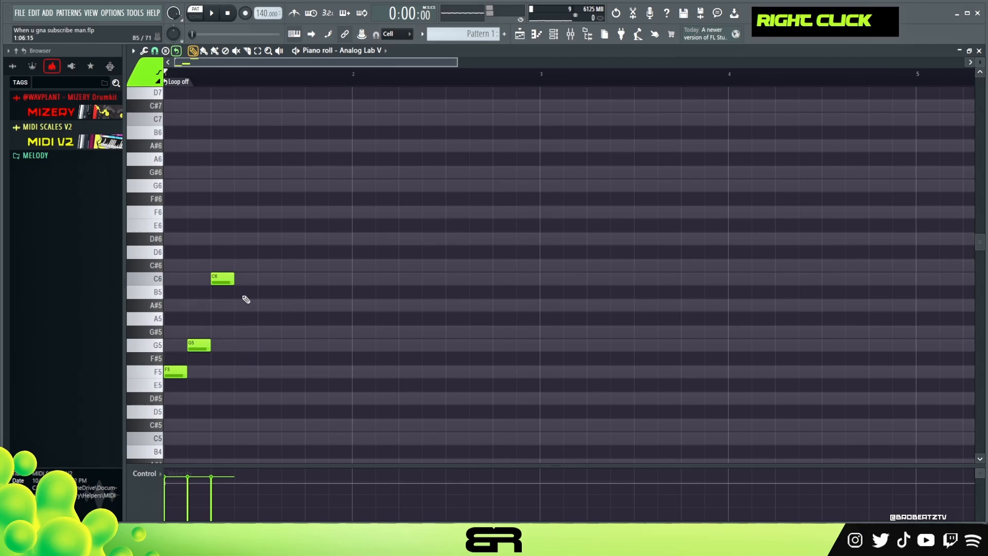
pyautogui.press('space')
pyautogui.press('space')
# Step: Swap the order of C6 and G5, raise G5 an octave to G6, and play the F5, C6, G6 figure
pyautogui.moveTo(229, 278); pyautogui.dragTo(207, 278)
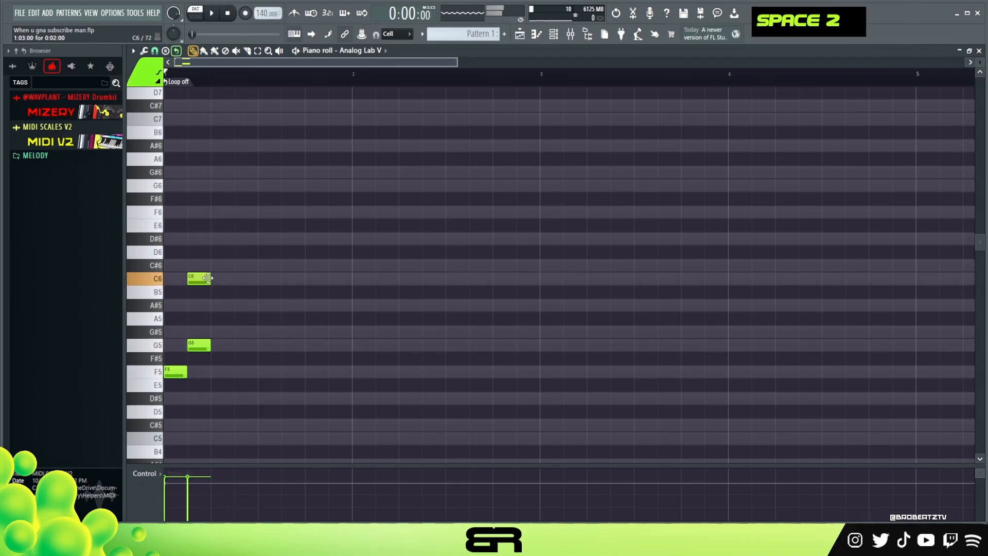
pyautogui.moveTo(200, 345); pyautogui.dragTo(222, 345)
pyautogui.keyDown('ctrl'); pyautogui.moveTo(222, 338); pyautogui.dragTo(234, 362); pyautogui.keyUp('ctrl')
pyautogui.hotkey('ctrl', 'Up')
pyautogui.rightClick(259, 353)
pyautogui.press('space')
pyautogui.press('space')
# Step: Duplicate the three-note figure directly after itself and lower the copied C6 to G#5 together with the note after it
pyautogui.keyDown('ctrl'); pyautogui.moveTo(271, 150); pyautogui.dragTo(247, 377); pyautogui.keyUp('ctrl')
pyautogui.rightClick(303, 357)
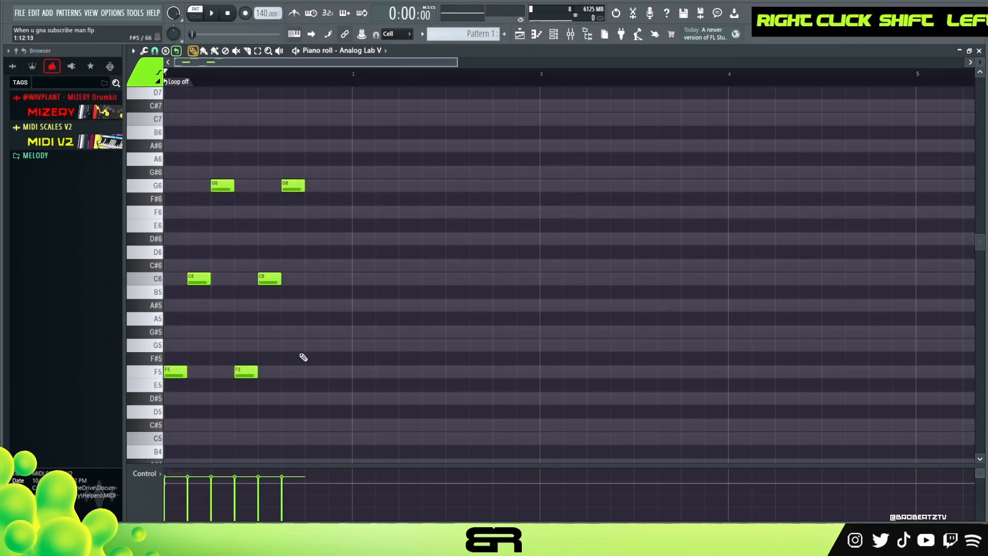
pyautogui.keyDown('ctrl'); pyautogui.moveTo(291, 156); pyautogui.dragTo(242, 313); pyautogui.keyUp('ctrl')
pyautogui.keyDown('ctrl'); pyautogui.moveTo(326, 154); pyautogui.dragTo(263, 299); pyautogui.keyUp('ctrl')
pyautogui.hotkey('shift', 'Down')
pyautogui.hotkey('shift', 'Down')
pyautogui.hotkey('shift', 'Down')
pyautogui.hotkey('shift', 'Down')
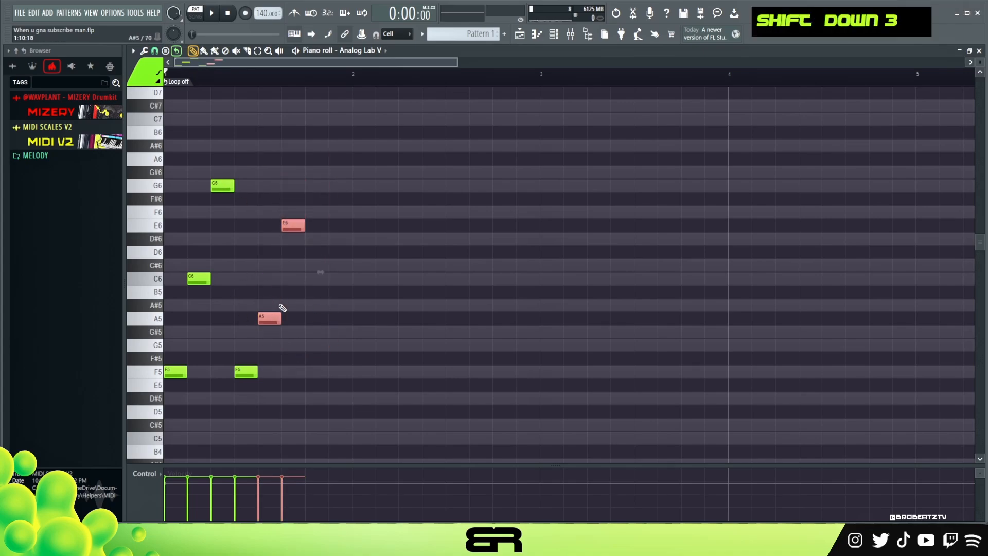
pyautogui.hotkey('shift', 'Down')
# Step: Set the last note of the second three-note figure to G6 and play the pattern
pyautogui.rightClick(293, 253)
pyautogui.moveTo(270, 326)
pyautogui.keyDown('ctrl'); pyautogui.mouseDown()
pyautogui.moveTo(275, 361)
pyautogui.moveTo(273, 323)
pyautogui.moveTo(297, 337)
pyautogui.mouseUp(); pyautogui.keyUp('ctrl')
pyautogui.hotkey('ctrl', 'Up')
pyautogui.press('space')
pyautogui.rightClick(355, 343)
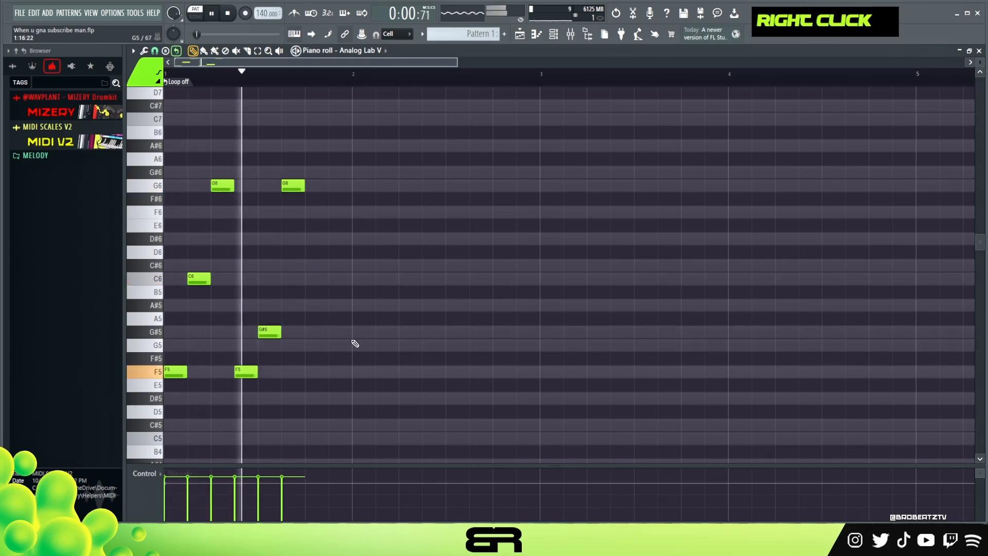
pyautogui.press('space')
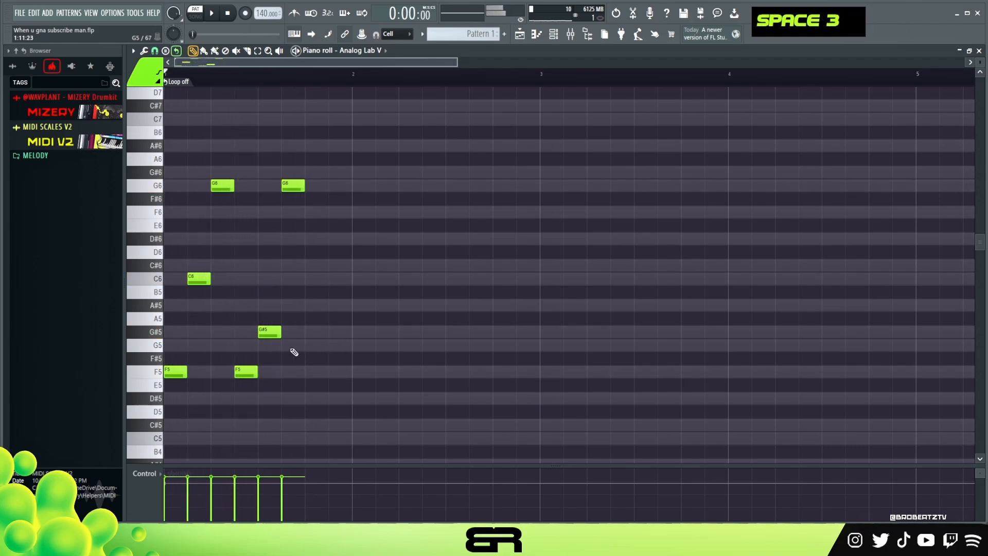
# Step: Copy the F5 and C6 notes to the last two note slots of bar 1 and play the bar
pyautogui.moveTo(207, 260)
pyautogui.keyDown('ctrl'); pyautogui.mouseDown()
pyautogui.moveTo(178, 369)
pyautogui.moveTo(317, 375)
pyautogui.mouseUp(); pyautogui.keyUp('ctrl')
pyautogui.rightClick(347, 259)
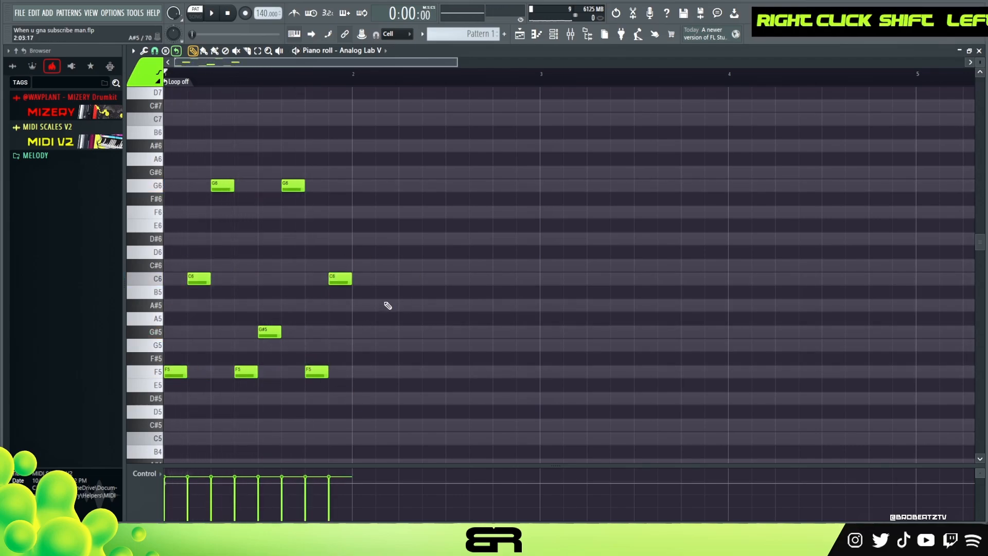
pyautogui.press('space')
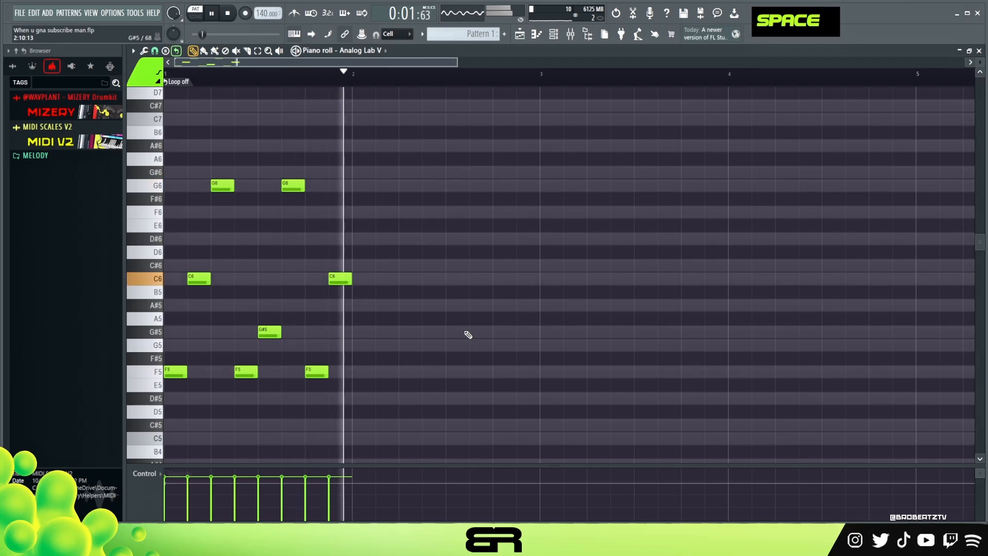
pyautogui.press('space')
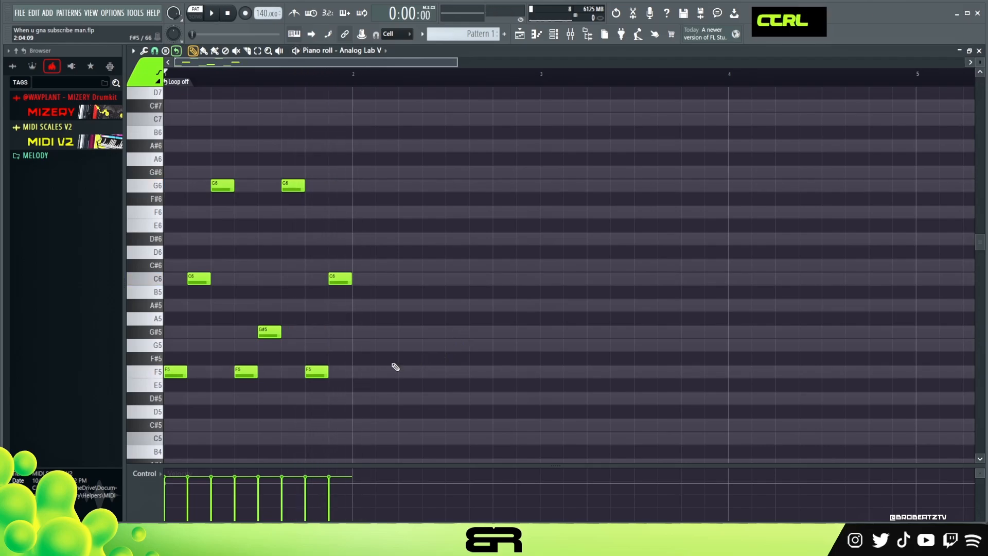
# Step: Duplicate all of bar 1's notes into bar 2 and set the playback position near the start of bar 2
pyautogui.hotkey('ctrl', 'a')
pyautogui.keyDown('shift'); pyautogui.moveTo(173, 373); pyautogui.dragTo(360, 372); pyautogui.keyUp('shift')
pyautogui.rightClick(374, 345)
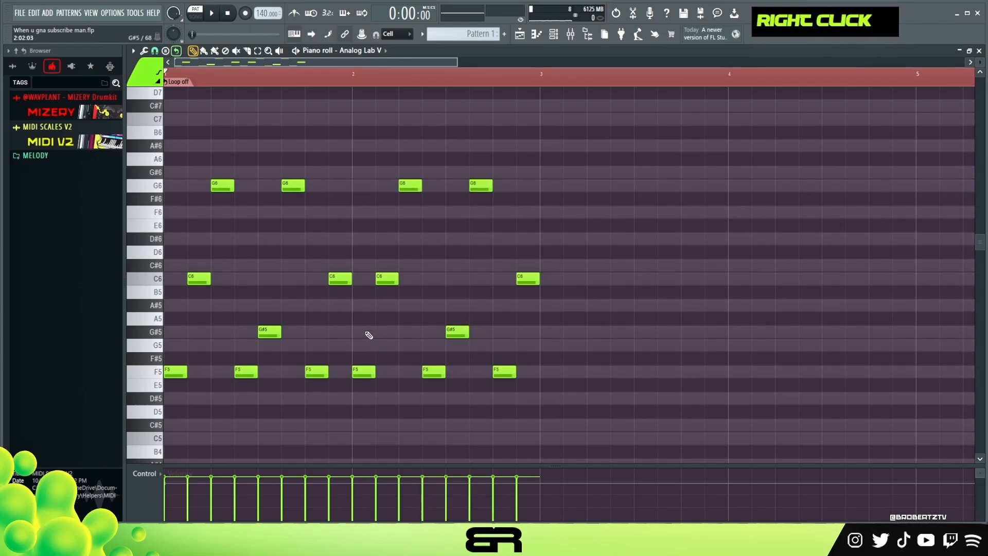
pyautogui.doubleClick(362, 82)
pyautogui.moveTo(362, 81); pyautogui.dragTo(388, 110)
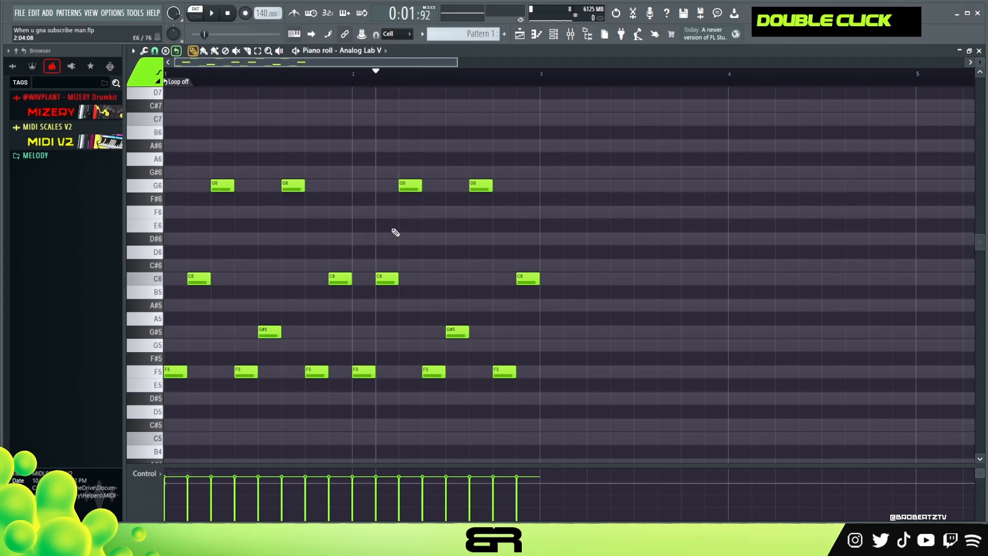
# Step: Copy the two G6 notes in bar 2 to D#6 and A#6, stacking them with the originals
pyautogui.press('ctrl')
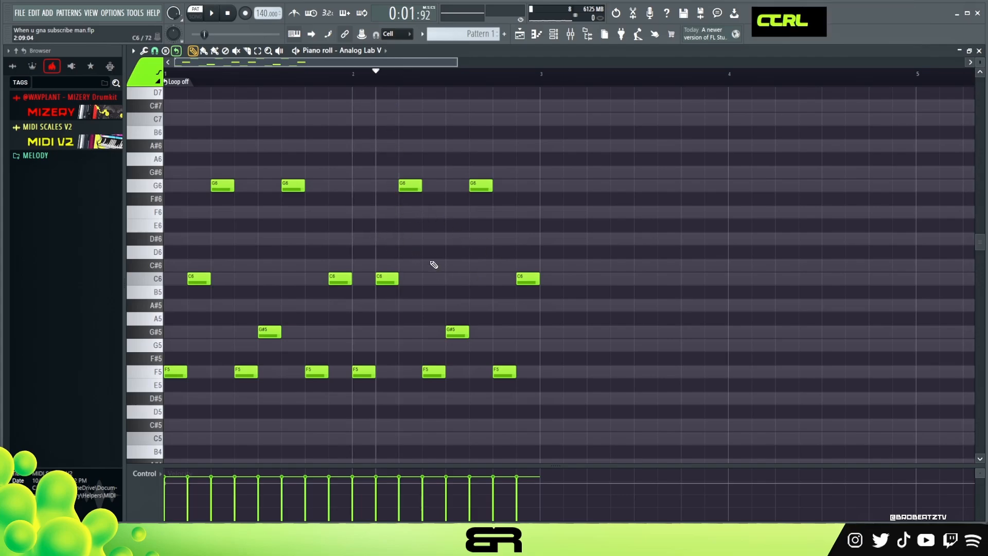
pyautogui.moveTo(398, 179); pyautogui.dragTo(489, 203)
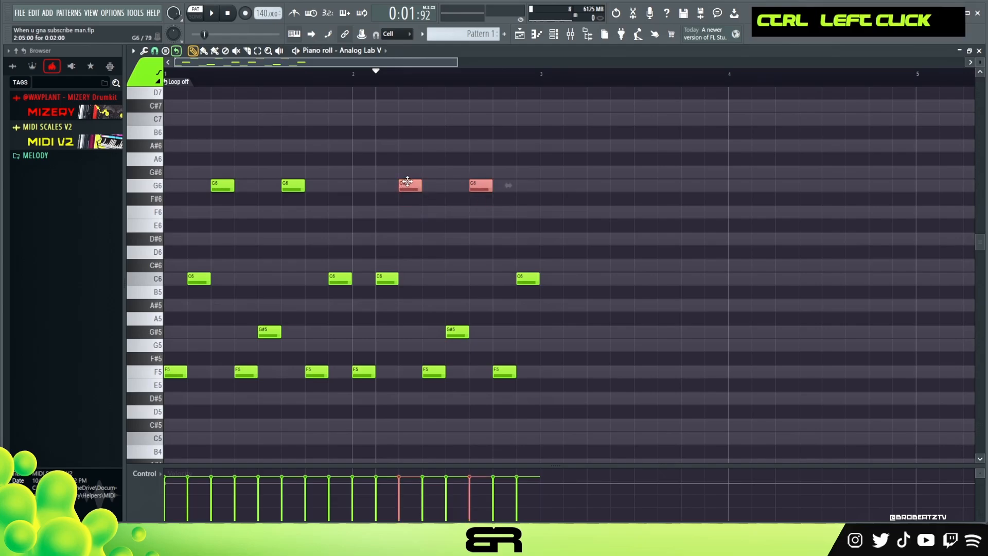
pyautogui.press('shift')
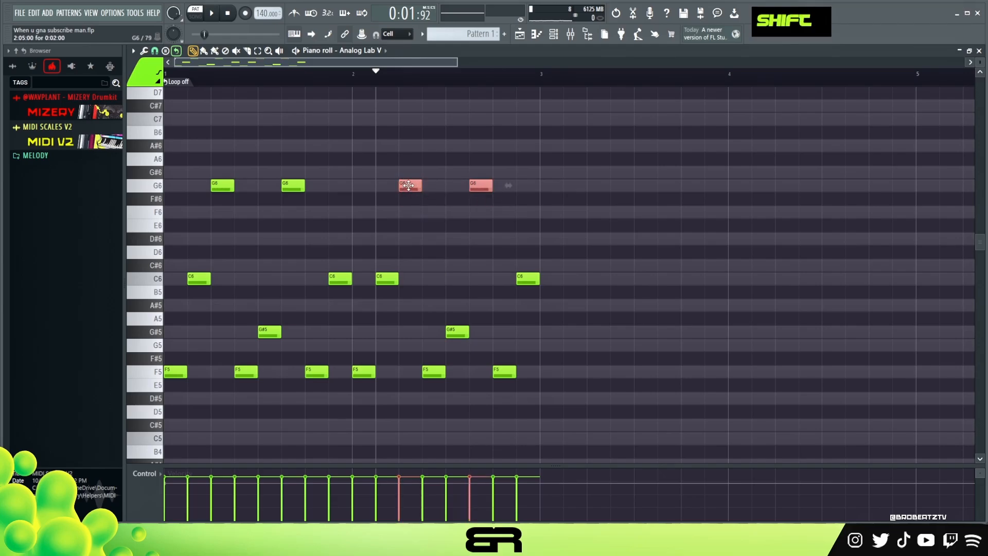
pyautogui.moveTo(409, 185); pyautogui.dragTo(406, 140)
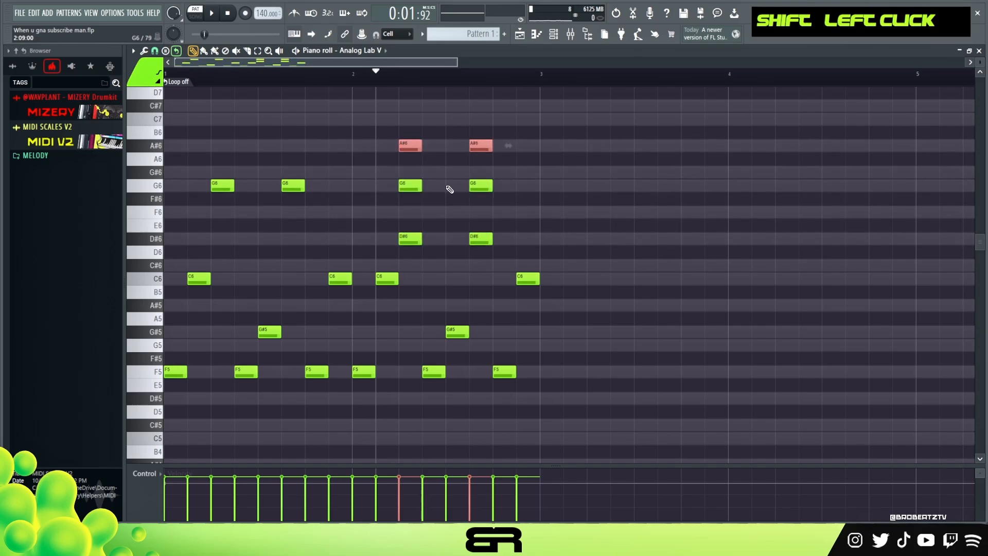
# Step: Try only D#6 in bar 2's first note stack, play it, and undo the deletions of G6 and A#6
pyautogui.rightClick(410, 186)
pyautogui.rightClick(410, 145)
pyautogui.press('space')
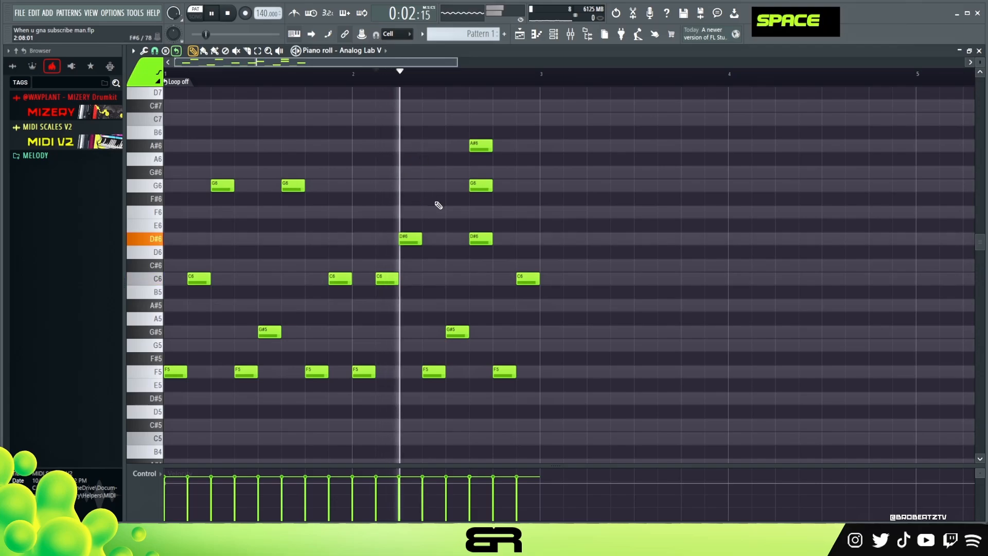
pyautogui.press('space')
pyautogui.hotkey('ctrl', 'z')
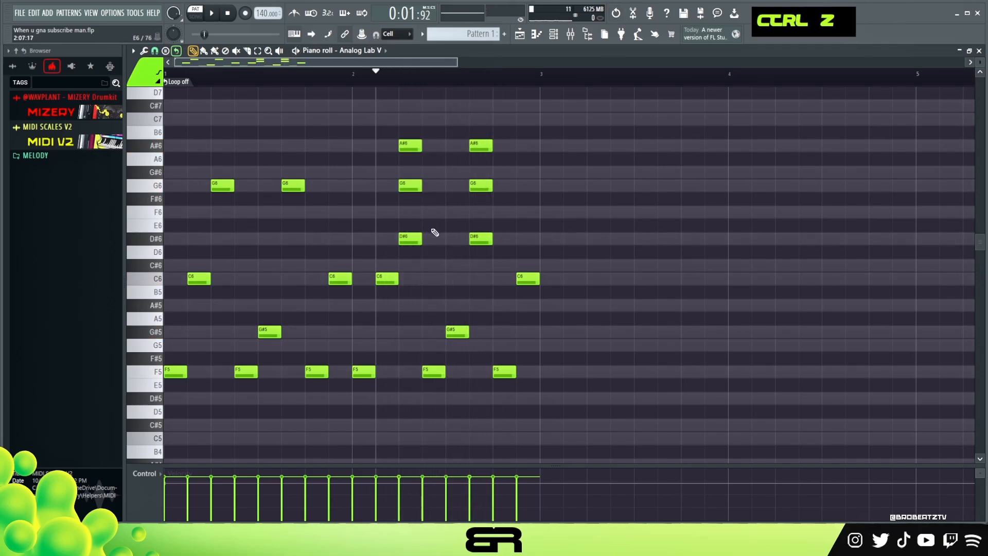
# Step: Audition bar 2's first stack without G6 and A#6 once more, and put both notes back
pyautogui.rightClick(400, 208)
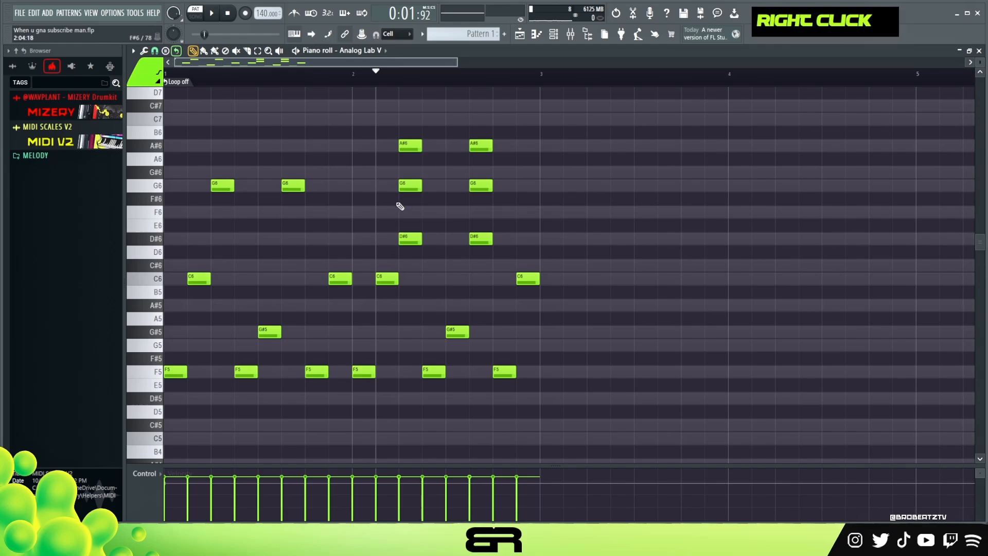
pyautogui.rightClick(410, 186)
pyautogui.rightClick(411, 238)
pyautogui.hotkey('ctrl', 'z')
pyautogui.rightClick(410, 145)
pyautogui.press('space')
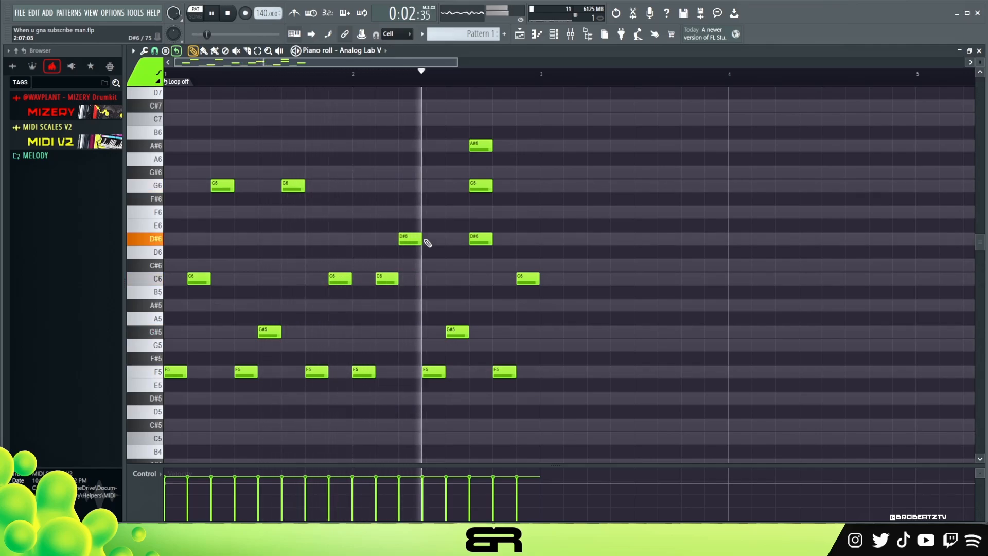
pyautogui.press('space')
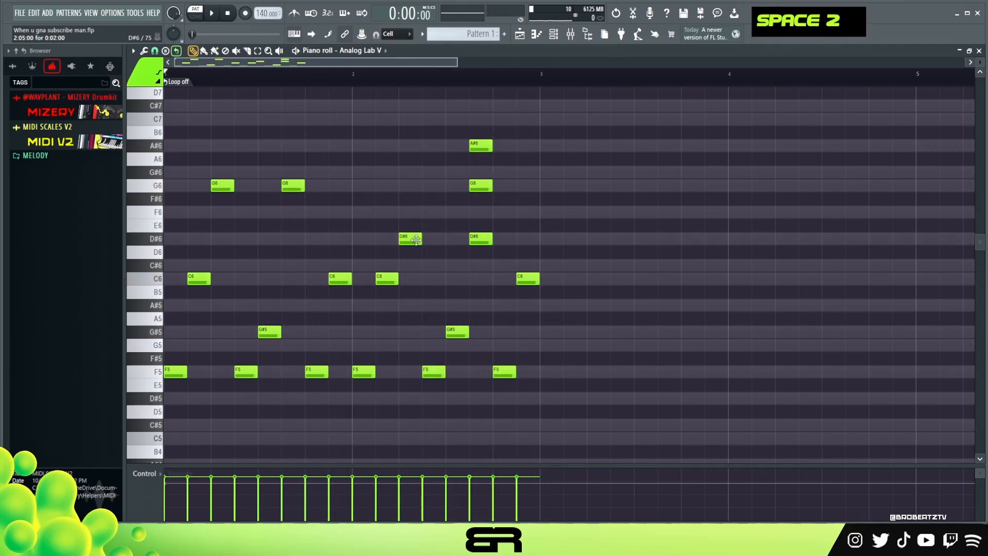
pyautogui.press('ctrl')
pyautogui.click(404, 189)
pyautogui.click(402, 150)
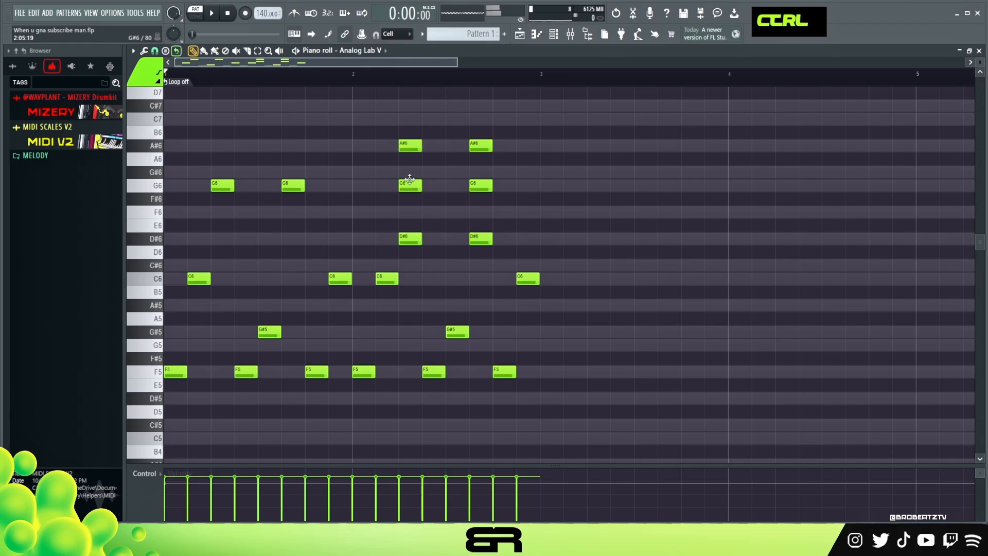
# Step: Delete G6 and D#6 from bar 2's first stack, keeping only A#6, and play the melody
pyautogui.rightClick(408, 185)
pyautogui.rightClick(413, 239)
pyautogui.press('space')
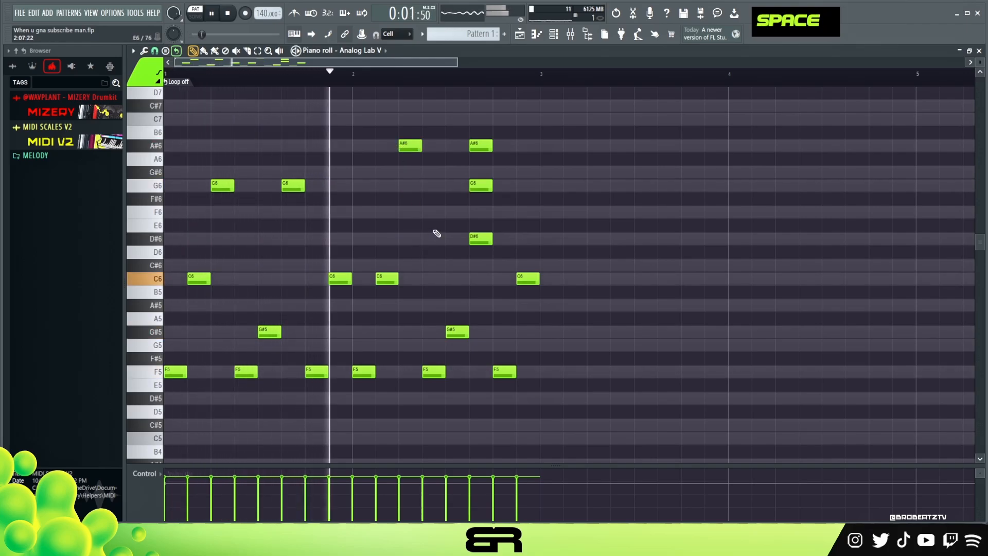
pyautogui.press('space')
pyautogui.press('space')
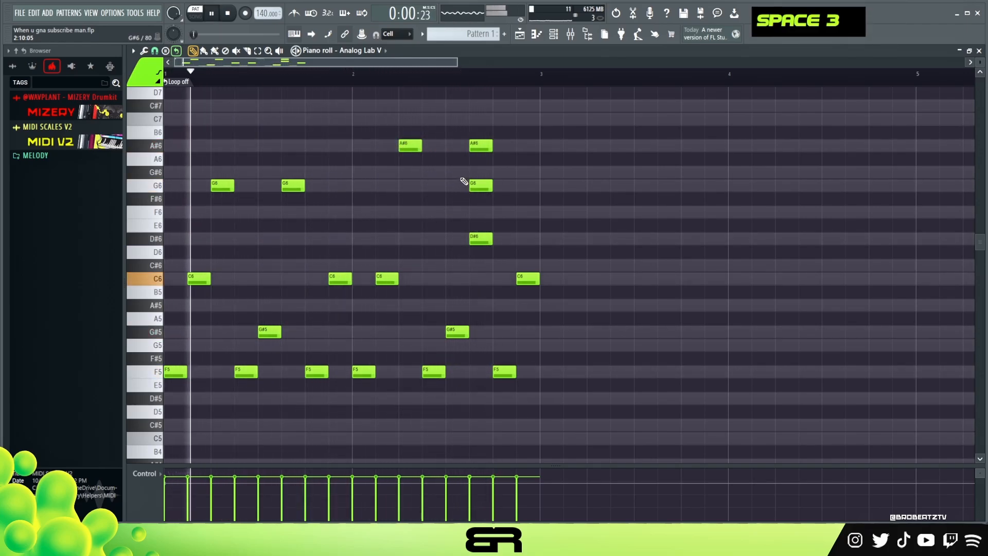
pyautogui.press('space')
# Step: Add G#6 above bar 2's G#5 and G6 above its last C6, and delete G6 and A#6 from the second stack
pyautogui.click(448, 173)
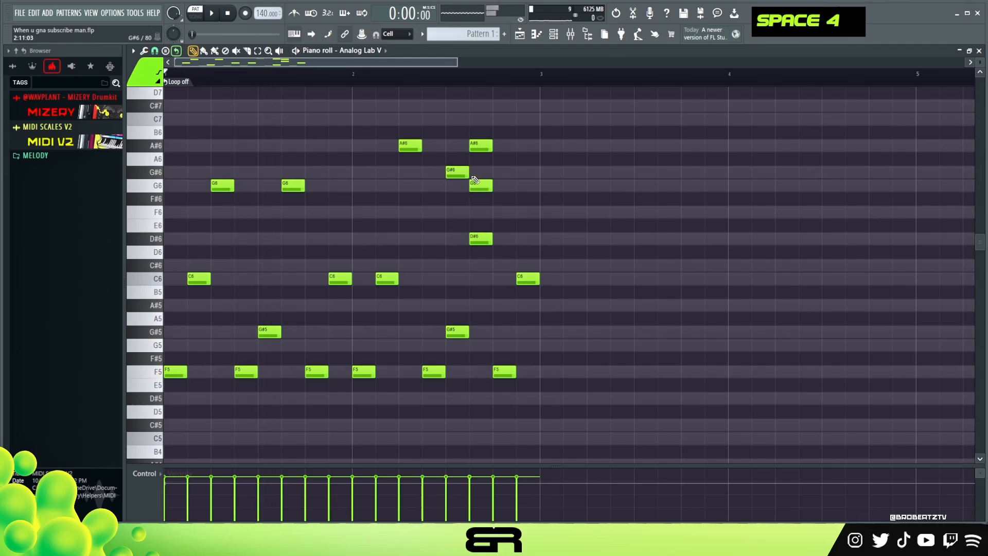
pyautogui.click(517, 186)
pyautogui.rightClick(480, 185)
pyautogui.rightClick(481, 145)
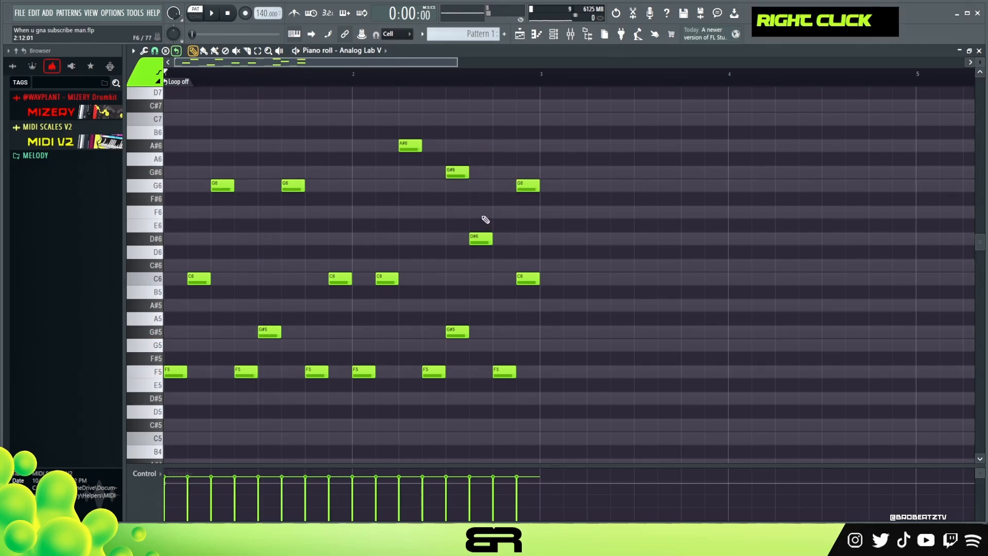
# Step: Play the melody, delete bar 2's D#6, move the G#6 into its time slot, and play the result
pyautogui.press('space')
pyautogui.press('space')
pyautogui.press('space')
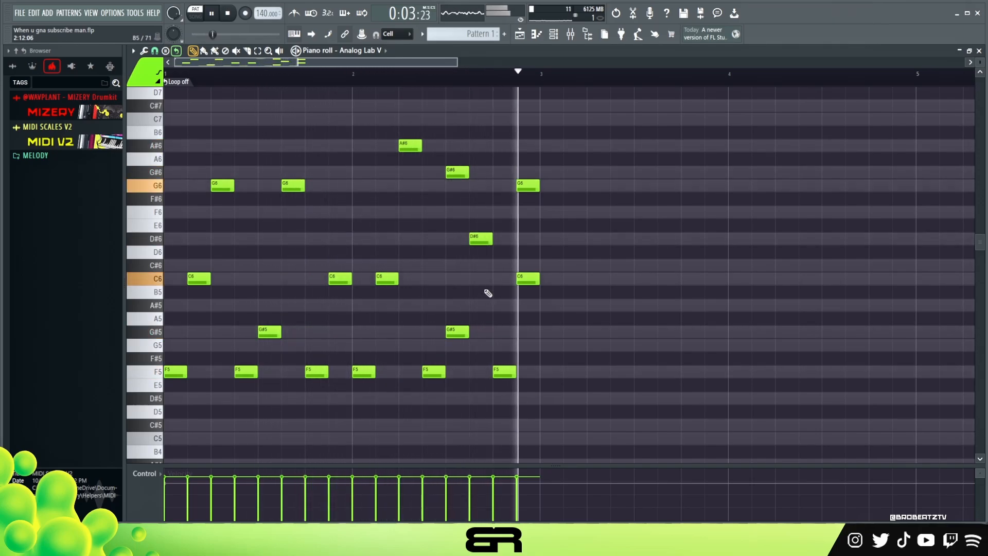
pyautogui.press('space')
pyautogui.press('space')
pyautogui.rightClick(480, 238)
pyautogui.moveTo(457, 171); pyautogui.dragTo(481, 172)
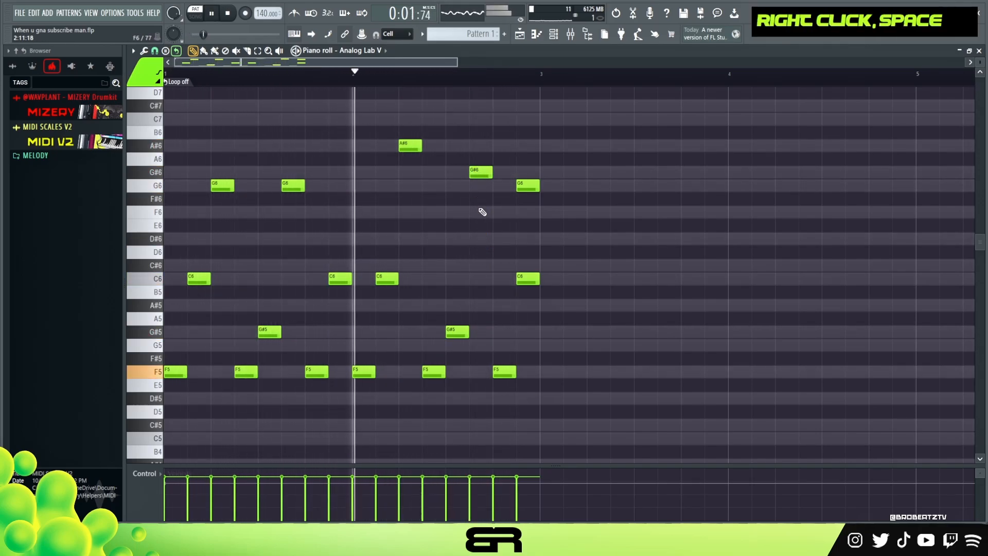
pyautogui.press('space')
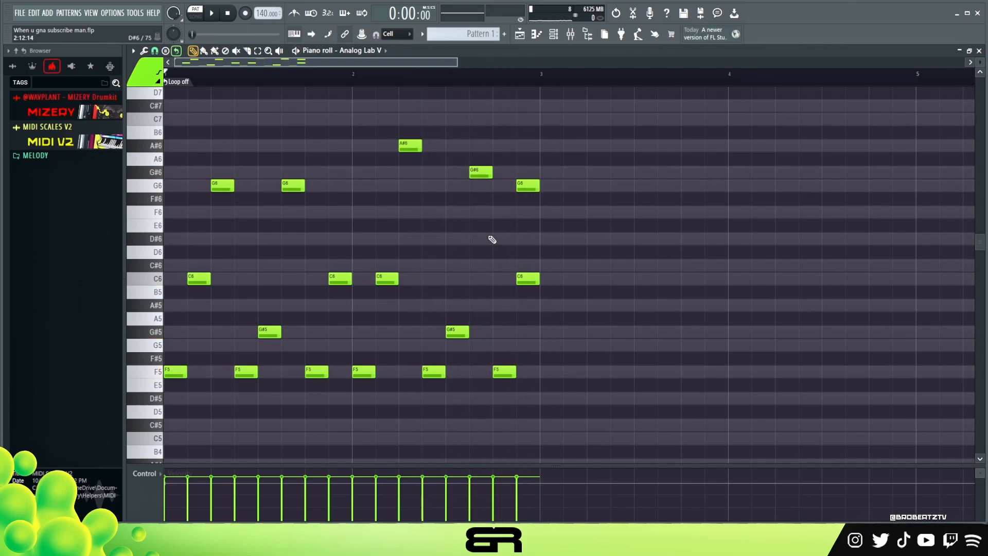
pyautogui.keyDown('ctrl'); pyautogui.click(412, 147); pyautogui.keyUp('ctrl')
pyautogui.rightClick(483, 218)
pyautogui.moveTo(400, 127); pyautogui.dragTo(546, 204)
pyautogui.rightClick(560, 233)
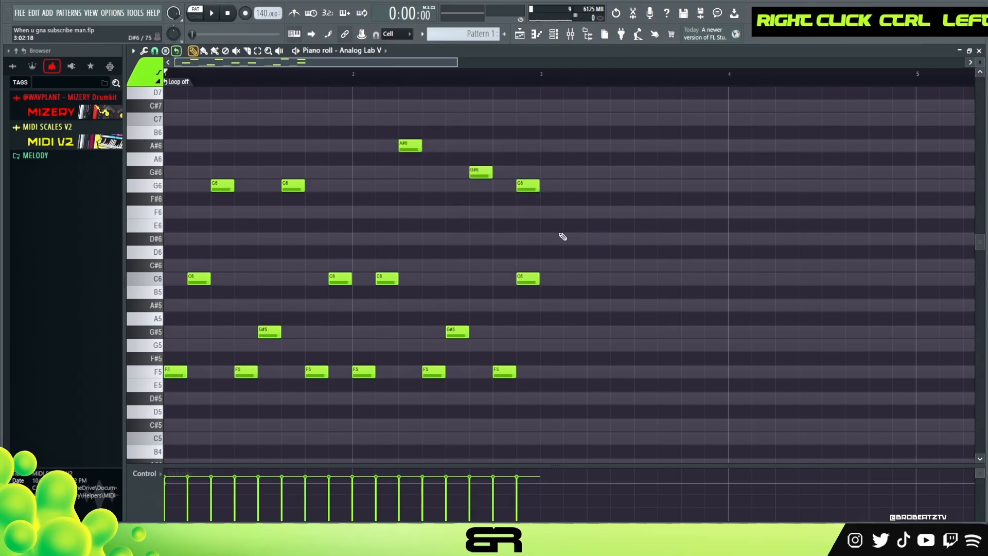
# Step: Duplicate the two-bar melody into bars 3-4, and copy the resulting four bars to fill bars 5-8
pyautogui.hotkey('ctrl', 'a')
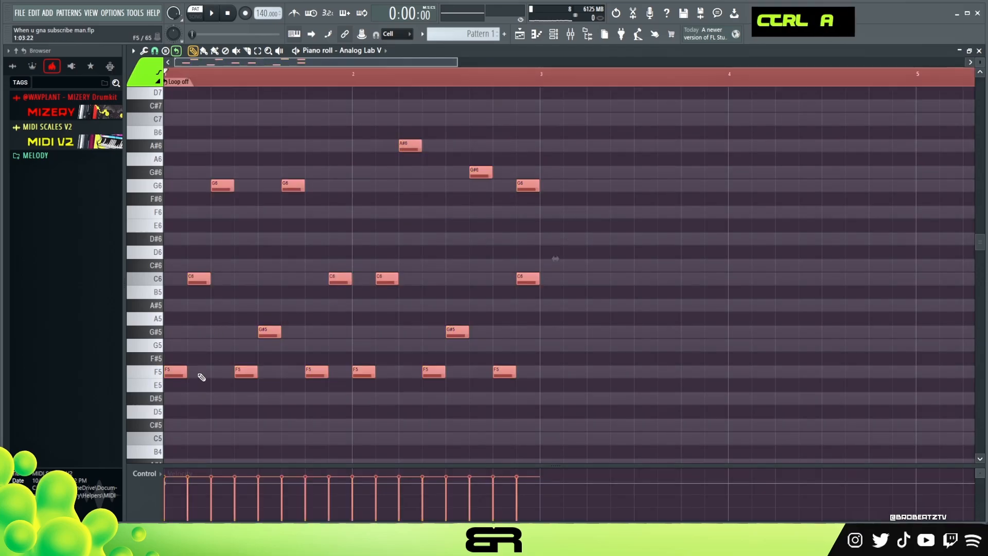
pyautogui.moveTo(179, 375); pyautogui.dragTo(550, 373)
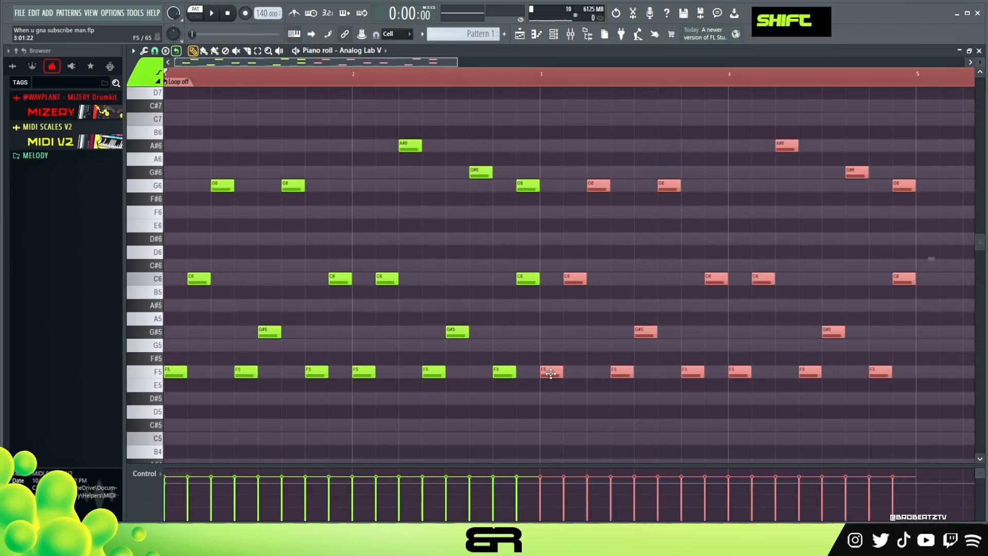
pyautogui.keyDown('ctrl'); pyautogui.rightClick(561, 346); pyautogui.keyUp('ctrl')
pyautogui.hotkey('ctrl', 'a')
pyautogui.moveTo(170, 371); pyautogui.dragTo(553, 370)
pyautogui.rightClick(561, 347)
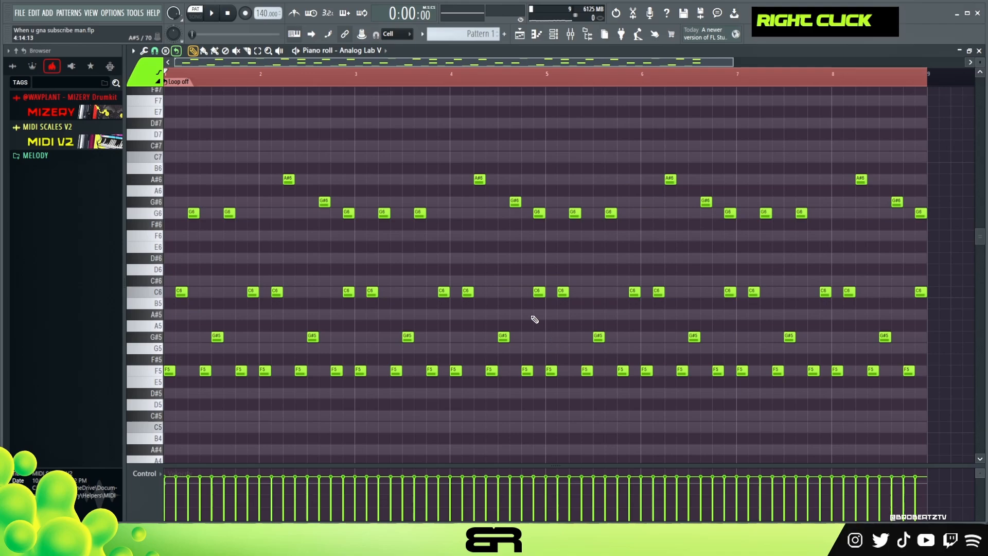
# Step: Open the second Analog Lab V channel's instrument, audition its Gary Nu preset, and close it
pyautogui.doubleClick(412, 80)
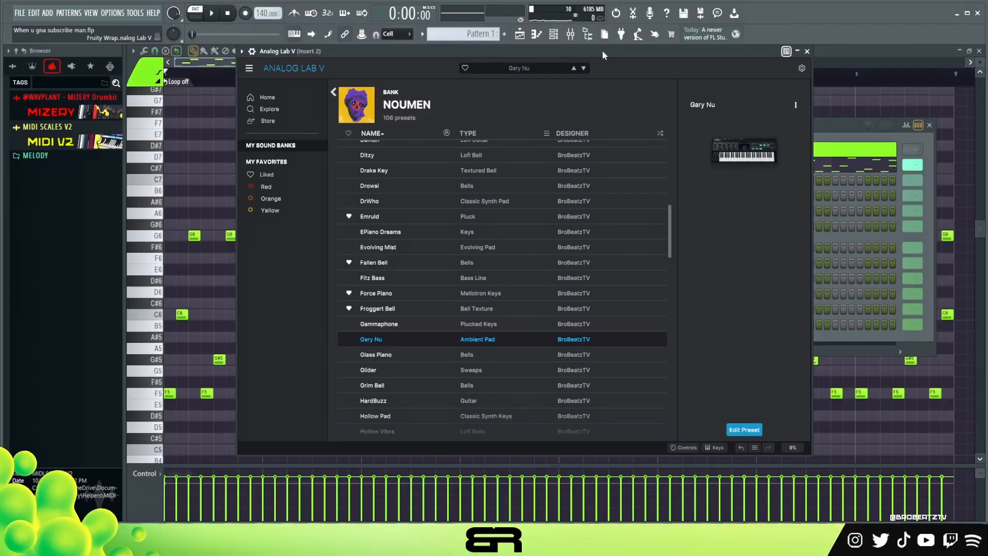
pyautogui.moveTo(625, 55); pyautogui.dragTo(627, 55)
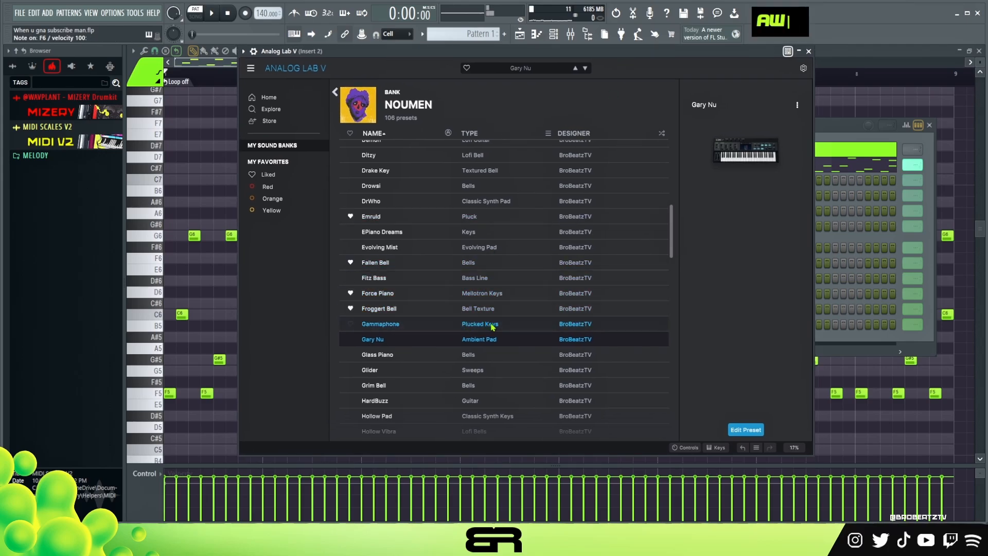
pyautogui.click(808, 52)
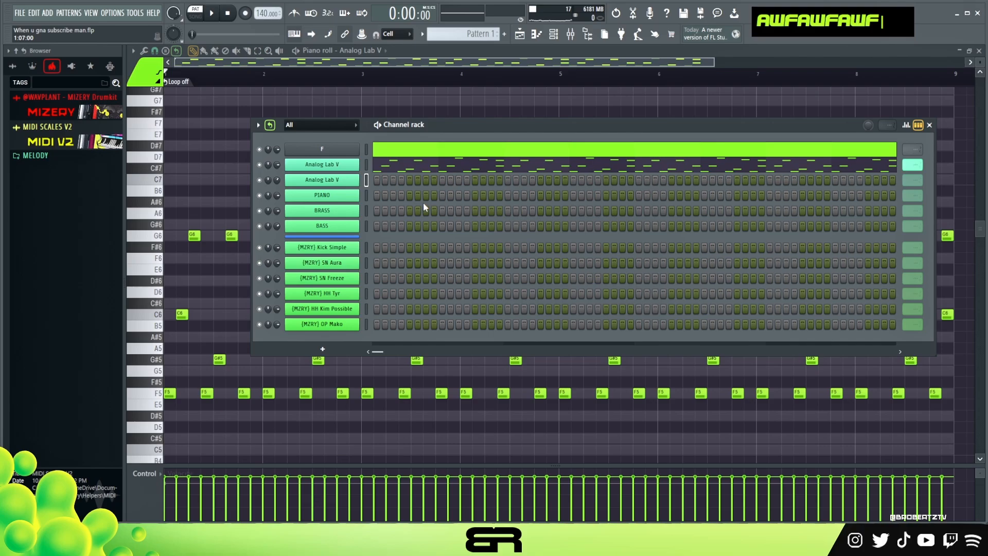
pyautogui.click(350, 183)
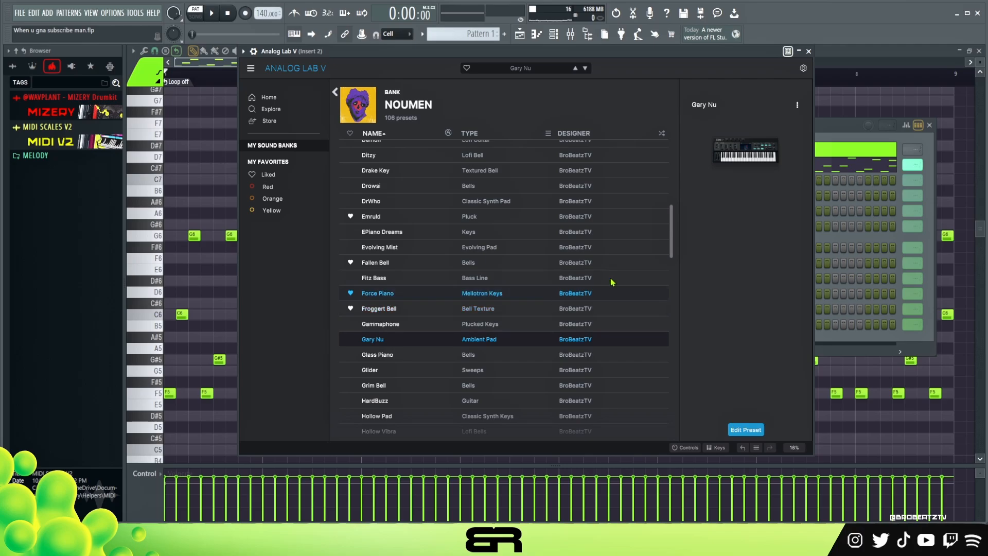
pyautogui.click(809, 51)
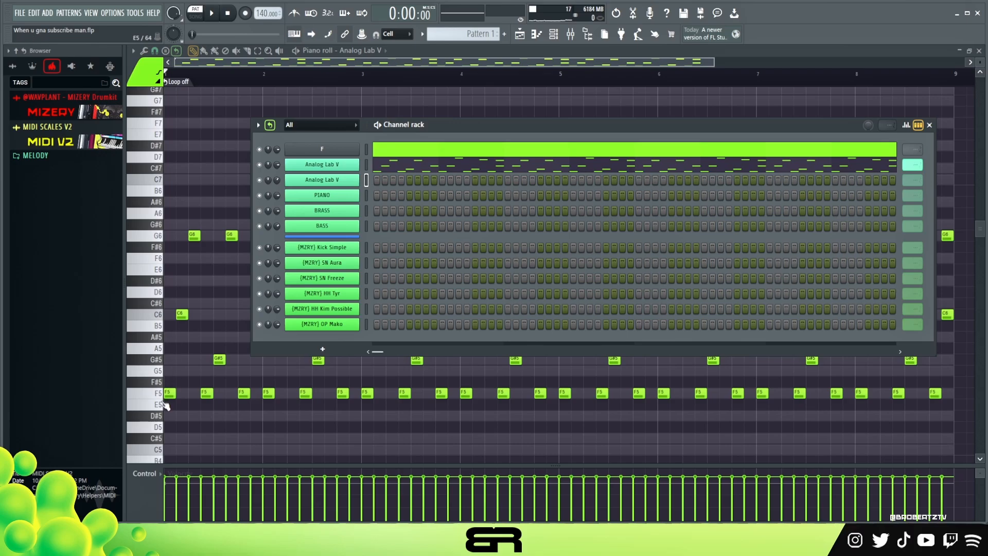
# Step: Open the second Analog Lab V channel's piano roll and place F5, G5 and C6 at the start of bar 1
pyautogui.rightClick(339, 197)
pyautogui.click(391, 181)
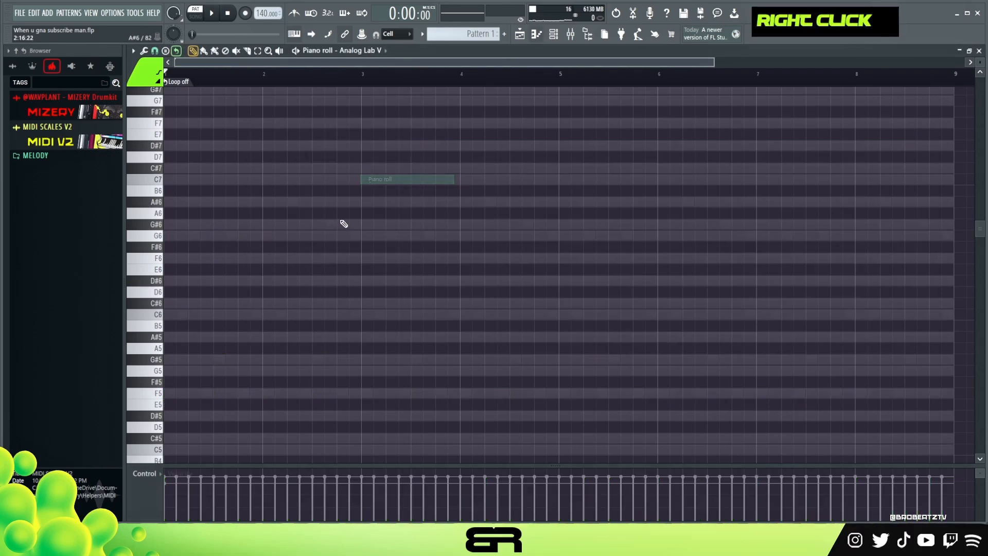
pyautogui.click(167, 393)
pyautogui.click(180, 370)
pyautogui.rightClick(180, 370)
pyautogui.click(169, 370)
pyautogui.click(165, 314)
pyautogui.keyDown('ctrl'); pyautogui.moveTo(199, 286); pyautogui.dragTo(170, 404); pyautogui.keyUp('ctrl')
pyautogui.keyDown('alt'); pyautogui.rightClick(174, 382); pyautogui.keyUp('alt')
pyautogui.rightClick(172, 379)
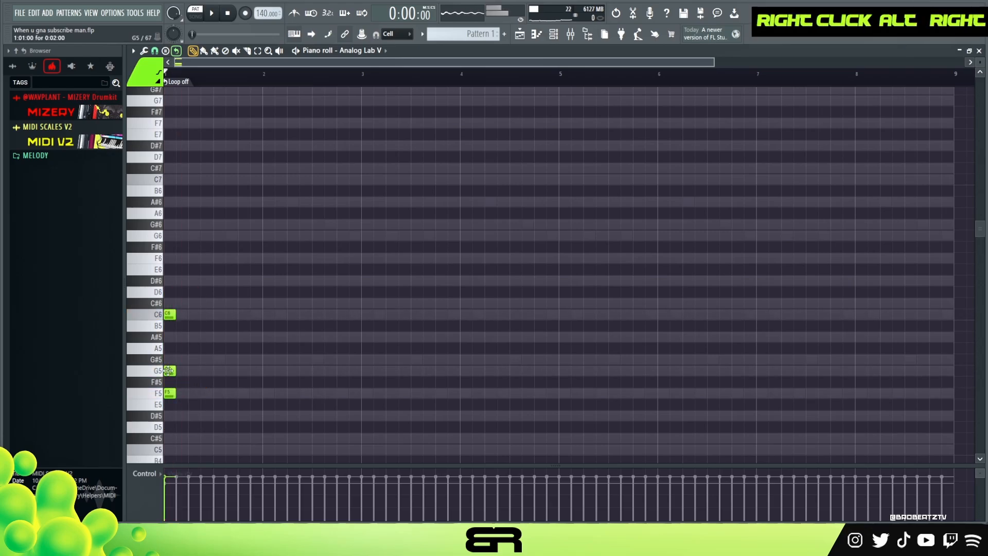
# Step: Arrange the three notes into a consecutive rising run of F5, C6 and G6, raising the G5 by an octave
pyautogui.moveTo(170, 371); pyautogui.dragTo(206, 371)
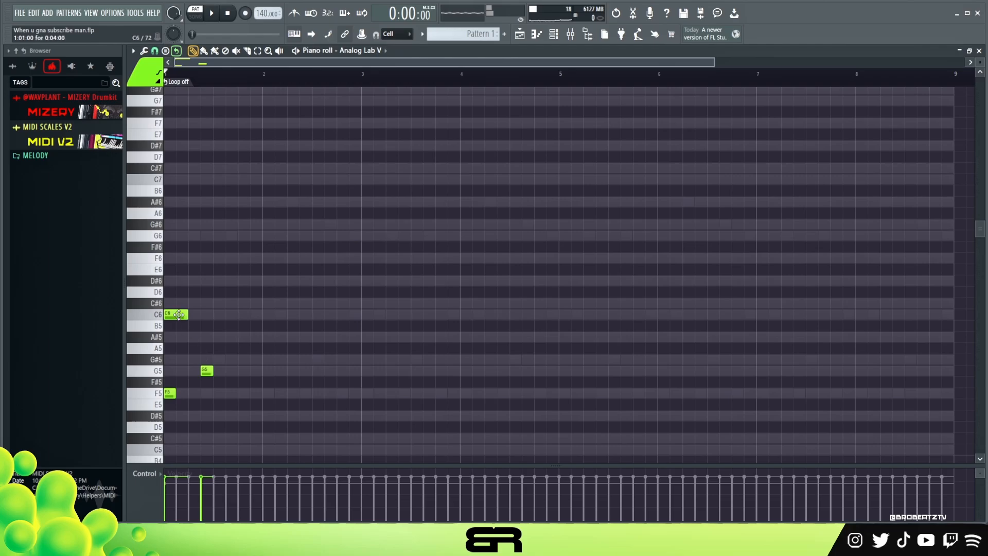
pyautogui.moveTo(178, 313); pyautogui.dragTo(189, 314)
pyautogui.keyDown('ctrl'); pyautogui.click(206, 371); pyautogui.keyUp('ctrl')
pyautogui.hotkey('ctrl', 'Up')
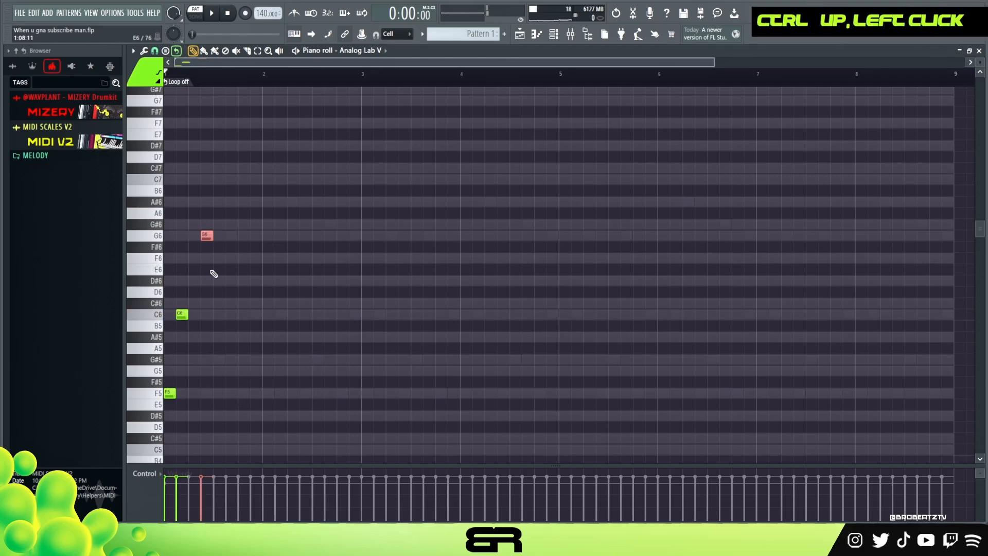
pyautogui.moveTo(203, 235); pyautogui.dragTo(192, 236)
# Step: Shift the three-note run to start on beat 2 of bar 1 and play it
pyautogui.moveTo(222, 218); pyautogui.dragTo(197, 393)
pyautogui.rightClick(232, 104)
pyautogui.doubleClick(216, 72)
pyautogui.scroll(4, 214, 72)
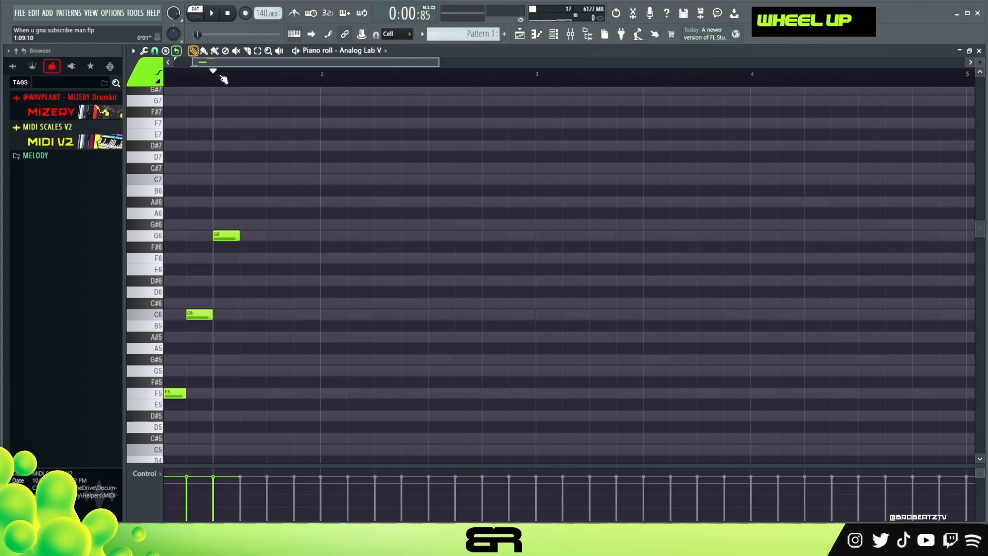
pyautogui.scroll(1, 226, 65)
pyautogui.press('space')
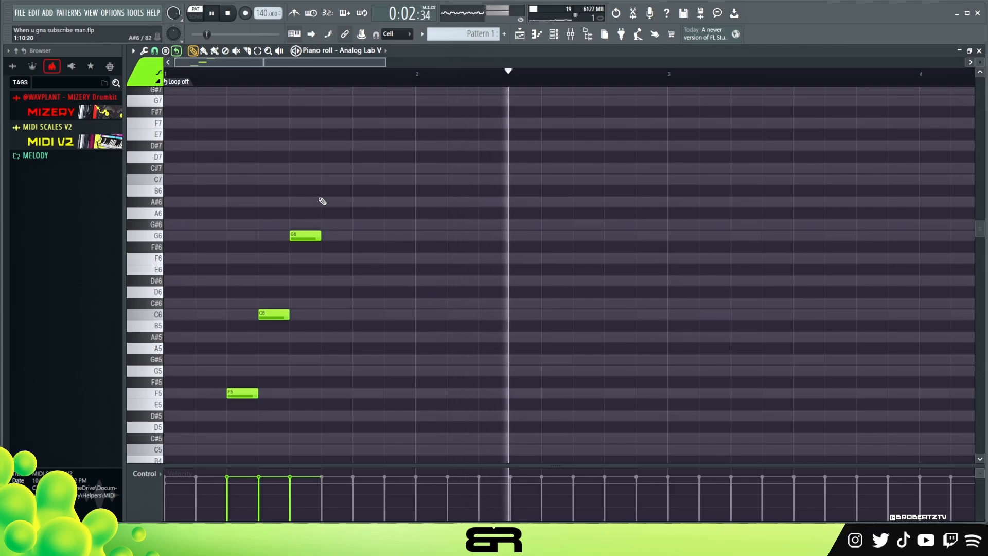
pyautogui.press('space')
# Step: Copy the run into bars 2, 3 and 4, lower the G6 in bars 2 and 4 to G5, and play the pattern
pyautogui.moveTo(386, 62); pyautogui.dragTo(449, 62)
pyautogui.moveTo(392, 117)
pyautogui.mouseDown()
pyautogui.moveTo(190, 386)
pyautogui.moveTo(844, 397)
pyautogui.mouseUp()
pyautogui.keyDown('ctrl'); pyautogui.keyDown('shift'); pyautogui.click(219, 394); pyautogui.keyUp('shift'); pyautogui.keyUp('ctrl')
pyautogui.keyDown('ctrl'); pyautogui.click(464, 235); pyautogui.keyUp('ctrl')
pyautogui.keyDown('ctrl'); pyautogui.click(852, 235); pyautogui.keyUp('ctrl')
pyautogui.hotkey('ctrl', 'Down')
pyautogui.rightClick(487, 309)
pyautogui.keyDown('alt'); pyautogui.rightClick(432, 346); pyautogui.keyUp('alt')
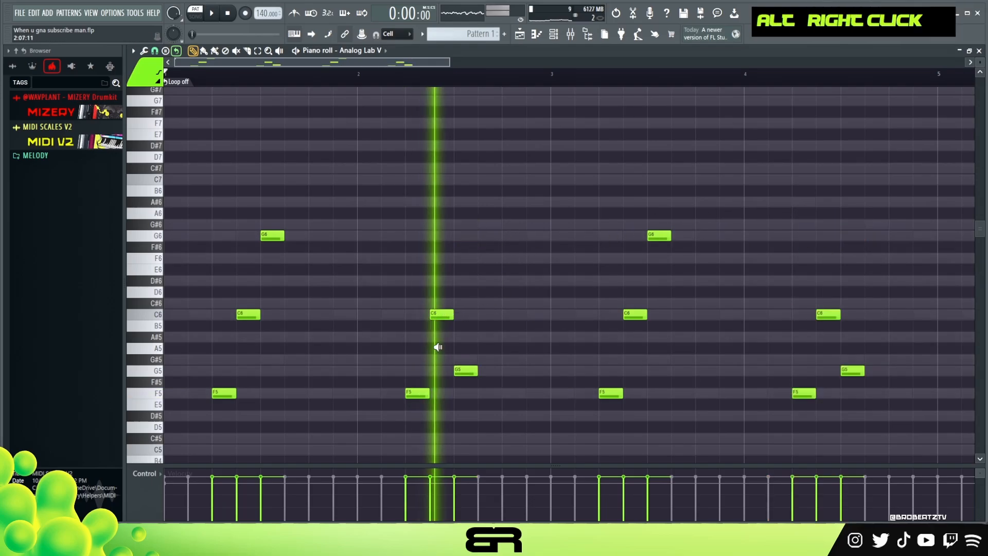
pyautogui.press('space')
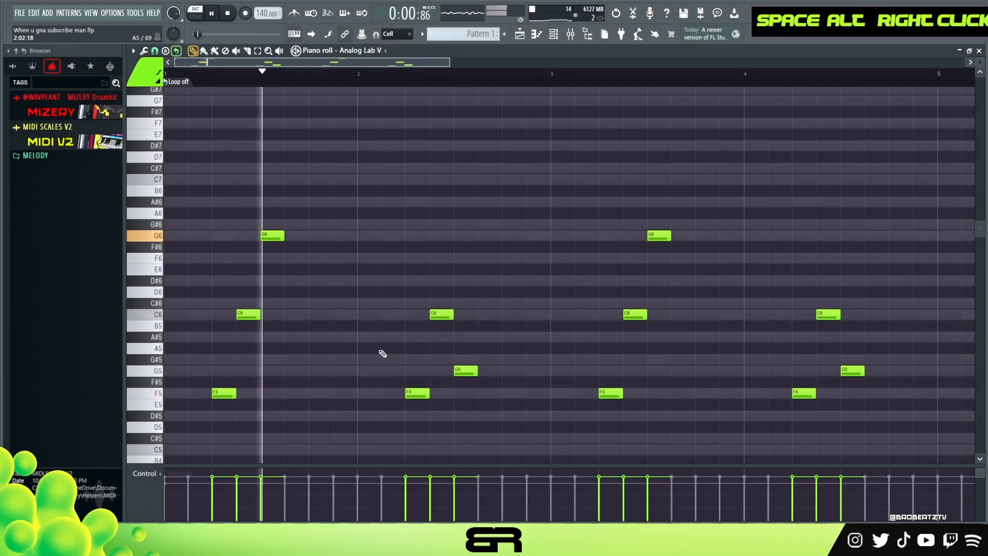
pyautogui.press('space')
# Step: Lower the C6 in bars 2 and 4 to G#5, playing the pattern to check the change
pyautogui.moveTo(445, 315); pyautogui.dragTo(445, 360)
pyautogui.press('space')
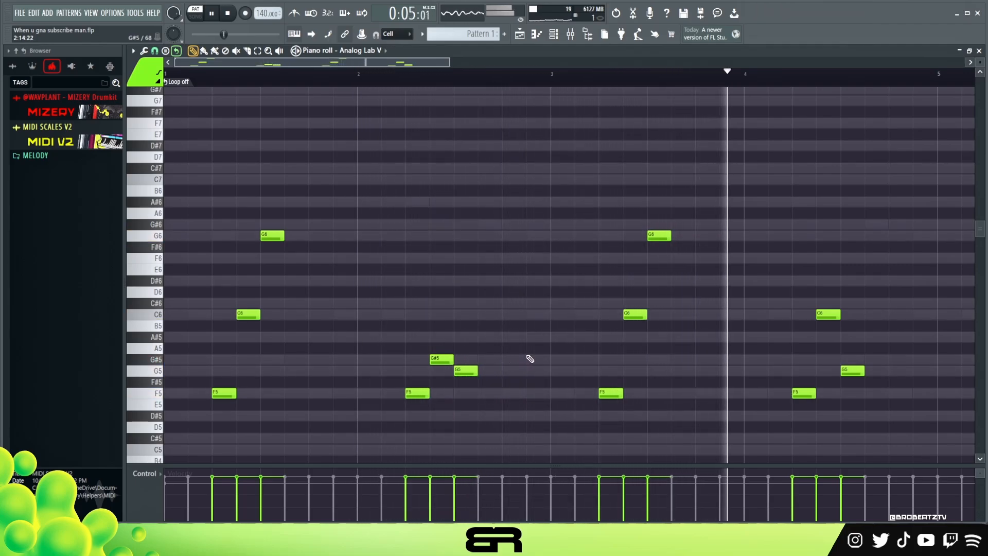
pyautogui.press('space')
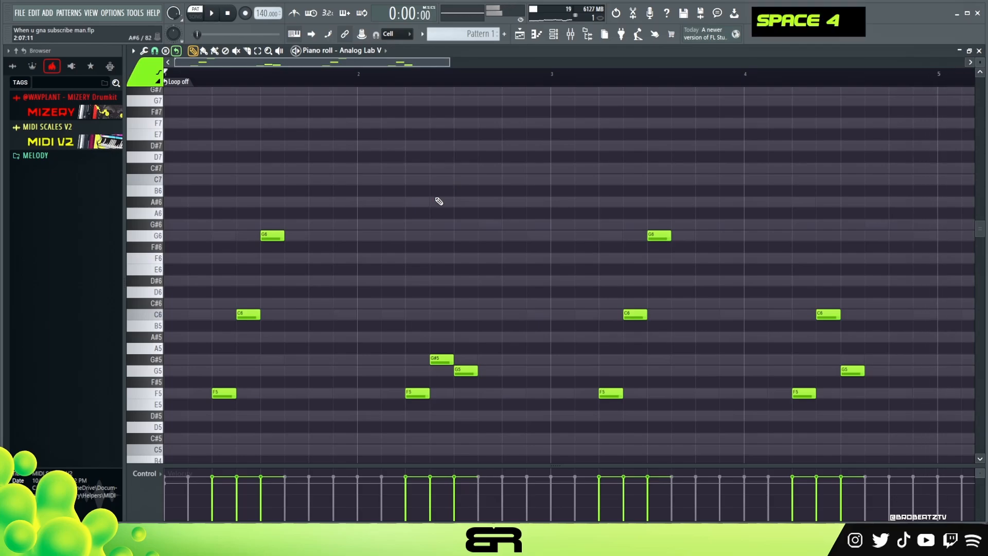
pyautogui.scroll(-5, 426, 80)
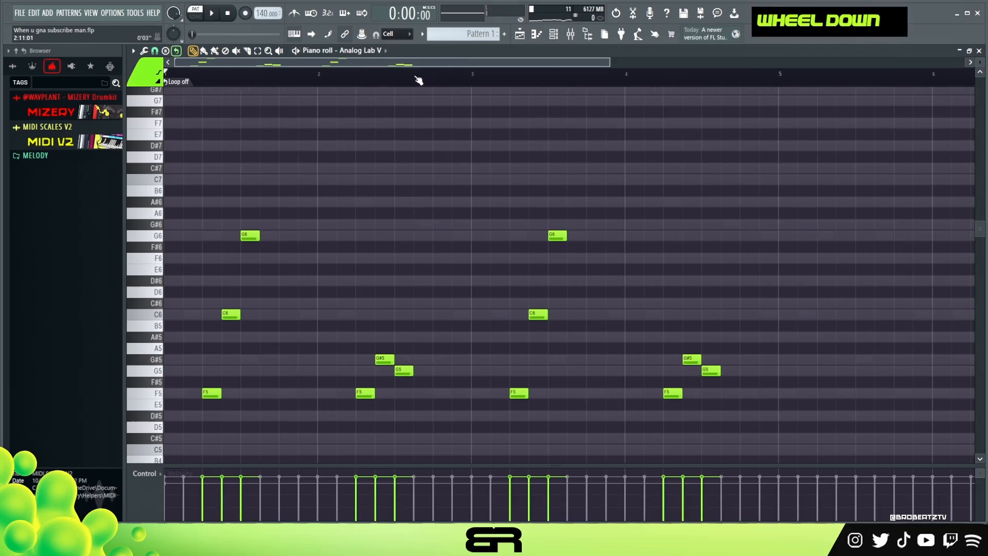
# Step: Space the four figures two bars apart so they start on beat 2 of bars 1, 3, 5 and 7, and play them
pyautogui.moveTo(619, 174); pyautogui.dragTo(390, 393)
pyautogui.moveTo(492, 176); pyautogui.dragTo(672, 455)
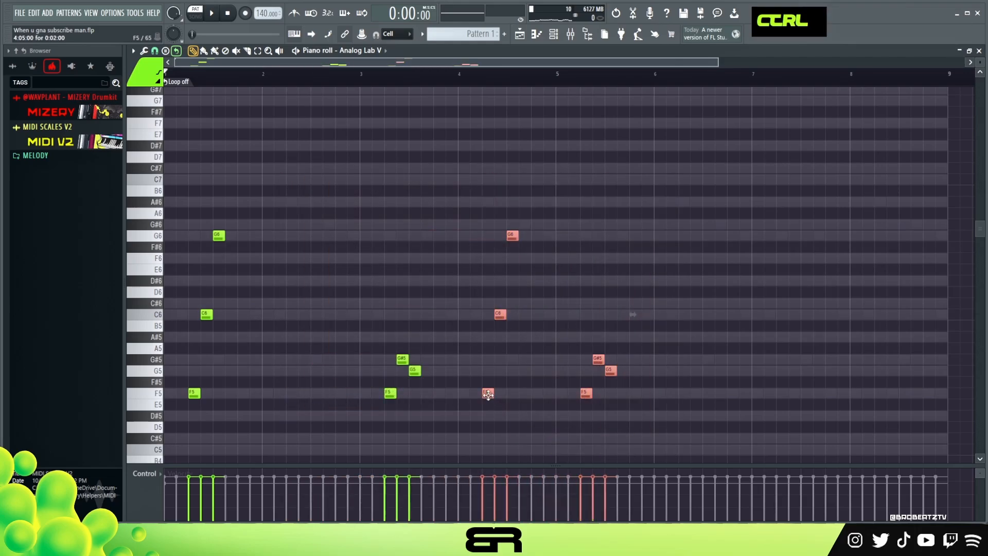
pyautogui.moveTo(642, 345); pyautogui.dragTo(750, 409)
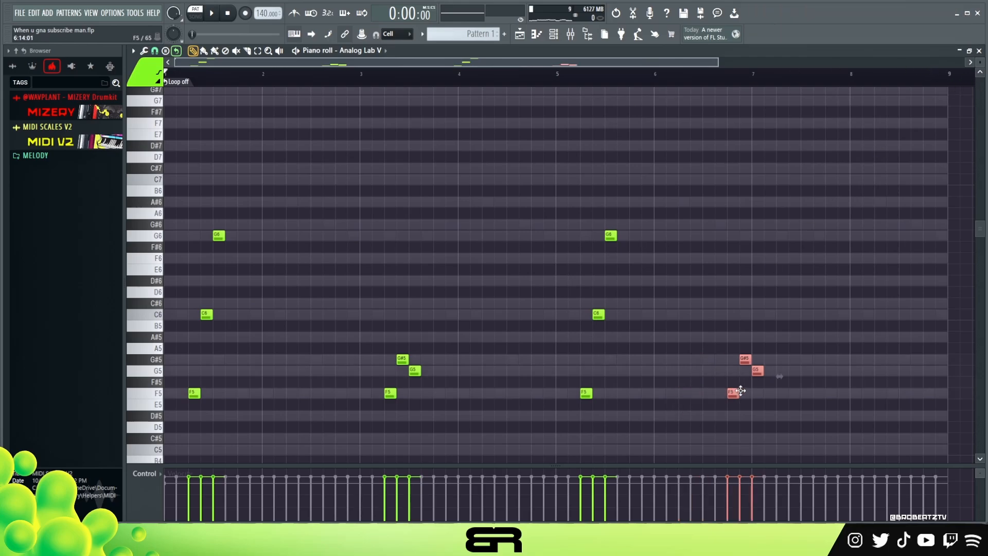
pyautogui.rightClick(769, 323)
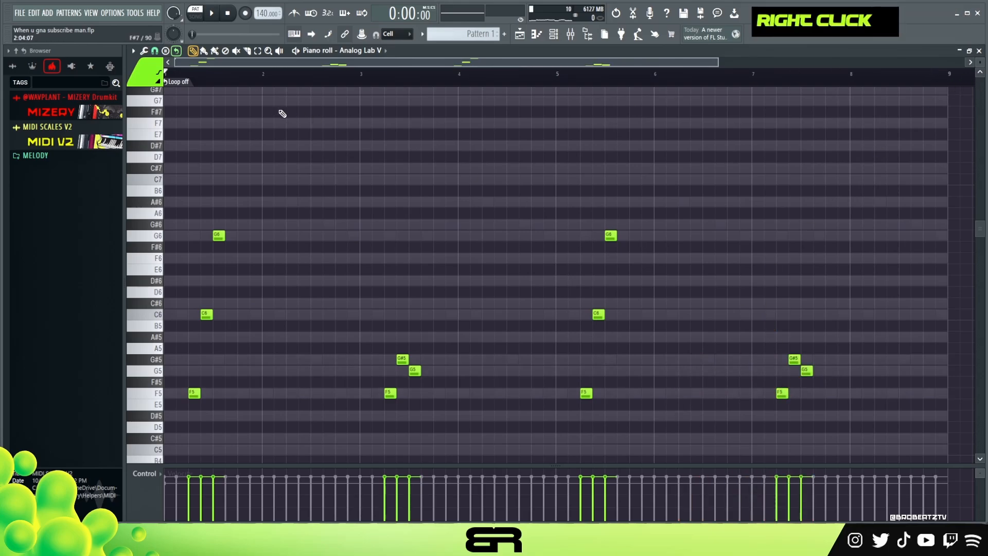
pyautogui.press('space')
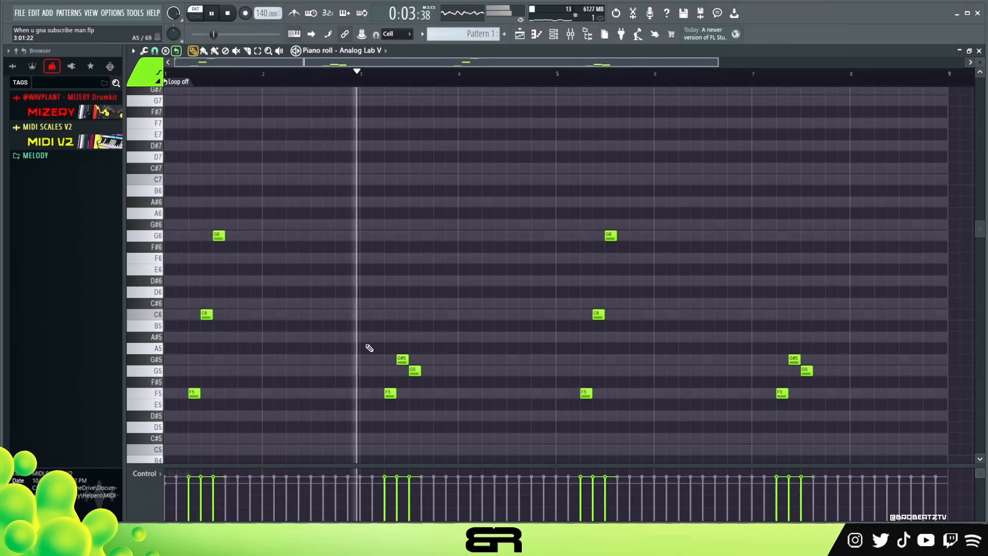
pyautogui.press('space')
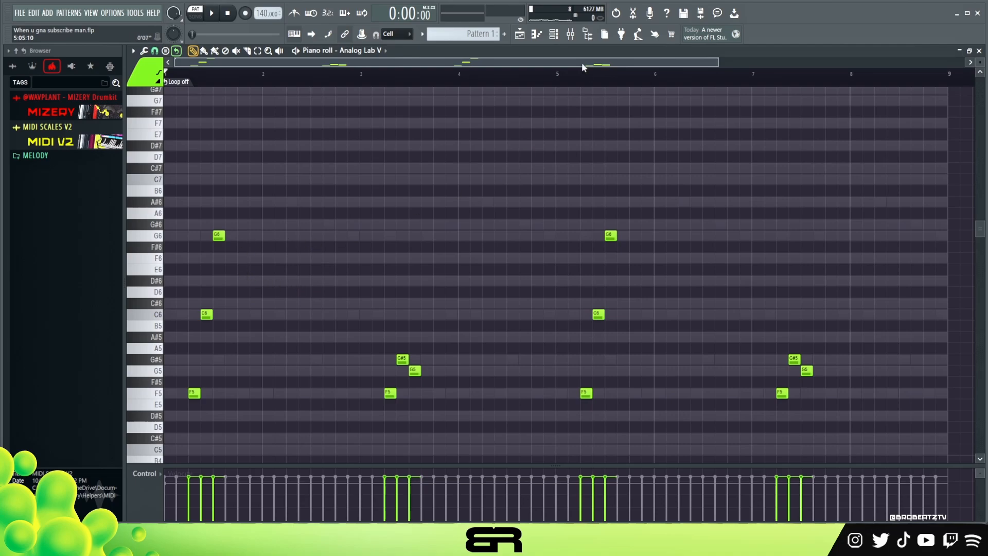
# Step: Open the BASS channel's instrument from the channel rack, close it, and audition its Plump Bxss sound
pyautogui.click(555, 36)
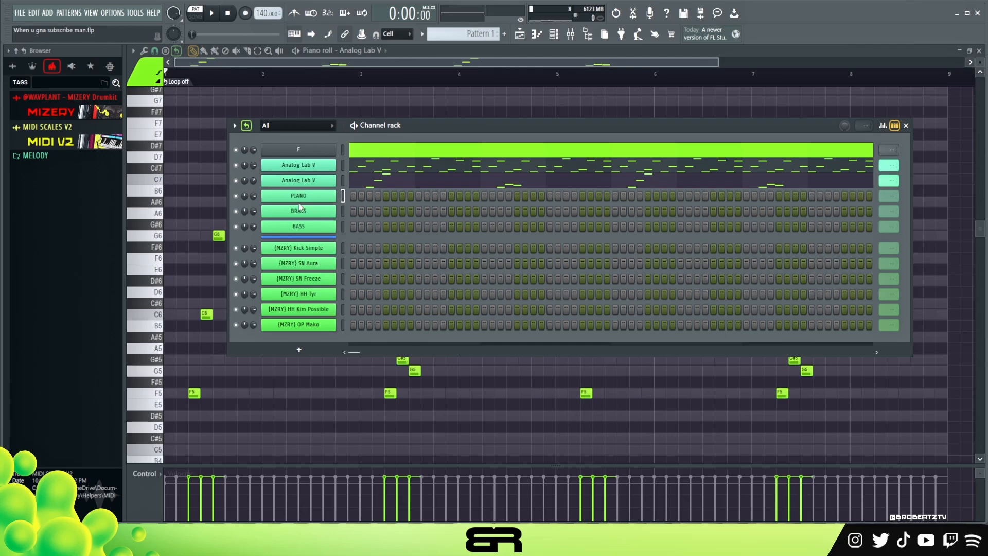
pyautogui.click(308, 230)
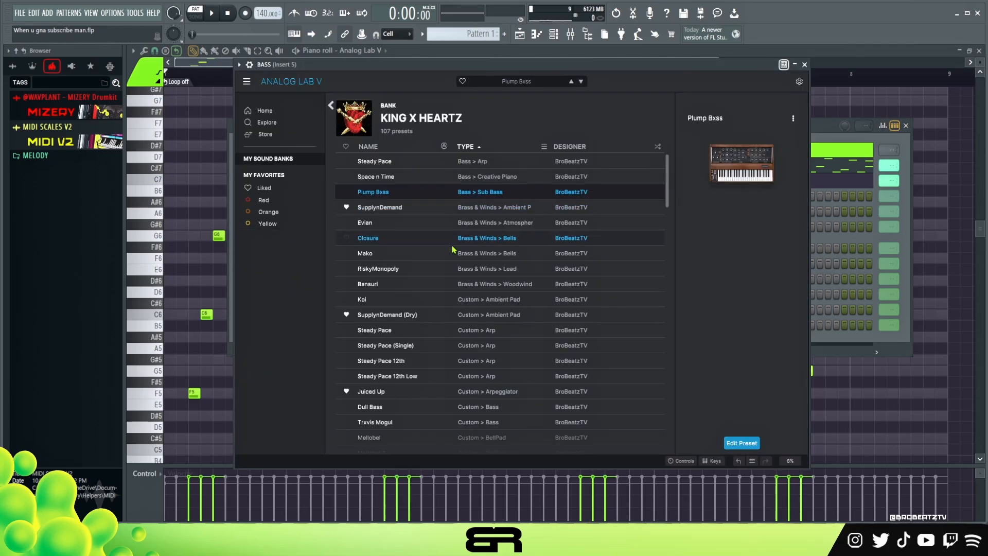
pyautogui.click(804, 65)
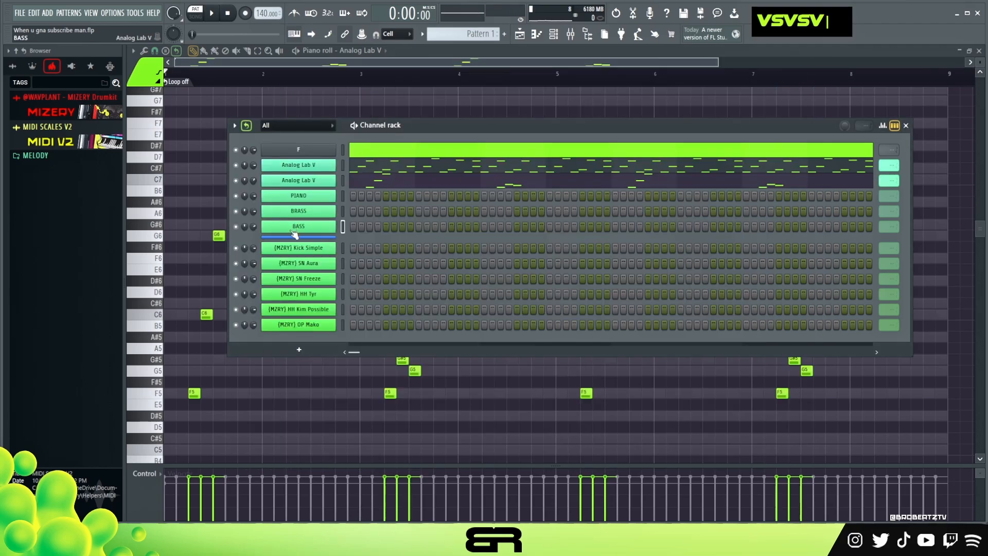
pyautogui.click(366, 181)
pyautogui.scroll(-3, 210, 323)
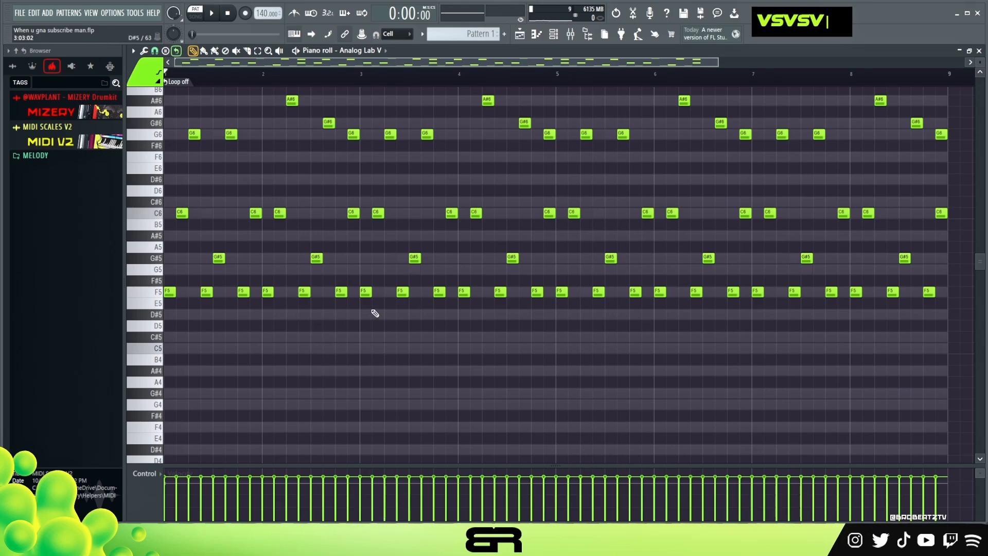
pyautogui.keyDown('ctrl'); pyautogui.click(185, 347); pyautogui.keyUp('ctrl')
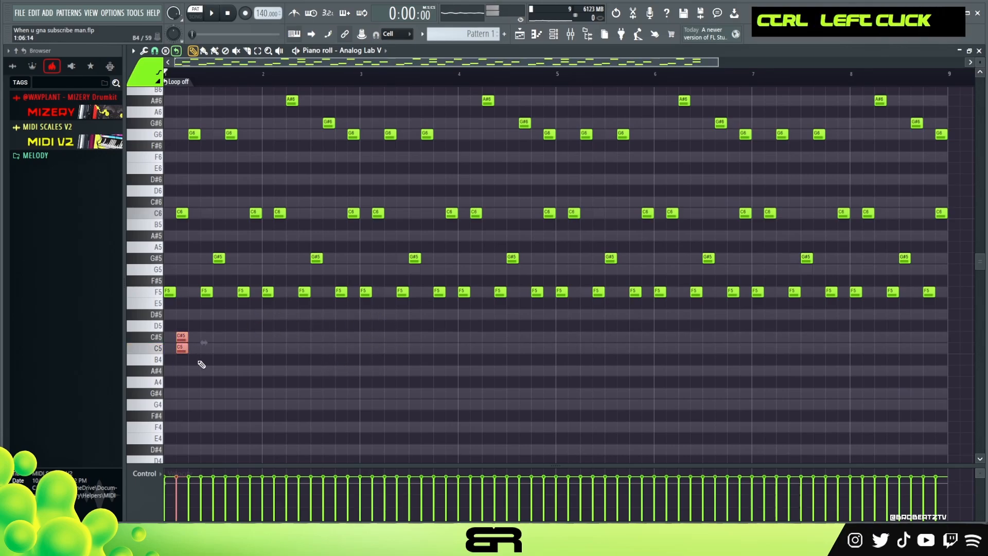
pyautogui.press('Delete')
# Step: Open the BASS channel's piano roll and place an F5 note at the start of bar 1
pyautogui.click(555, 35)
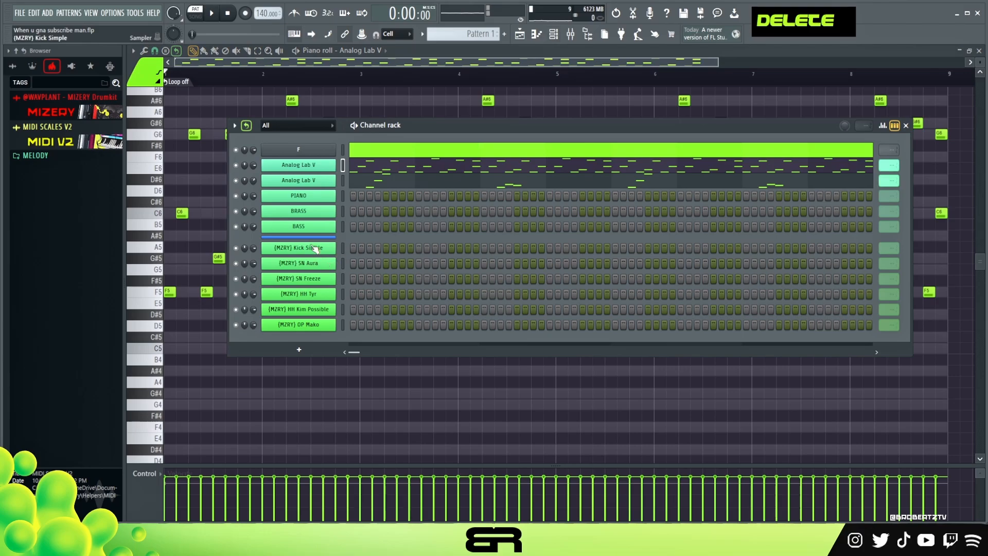
pyautogui.rightClick(329, 227)
pyautogui.click(361, 225)
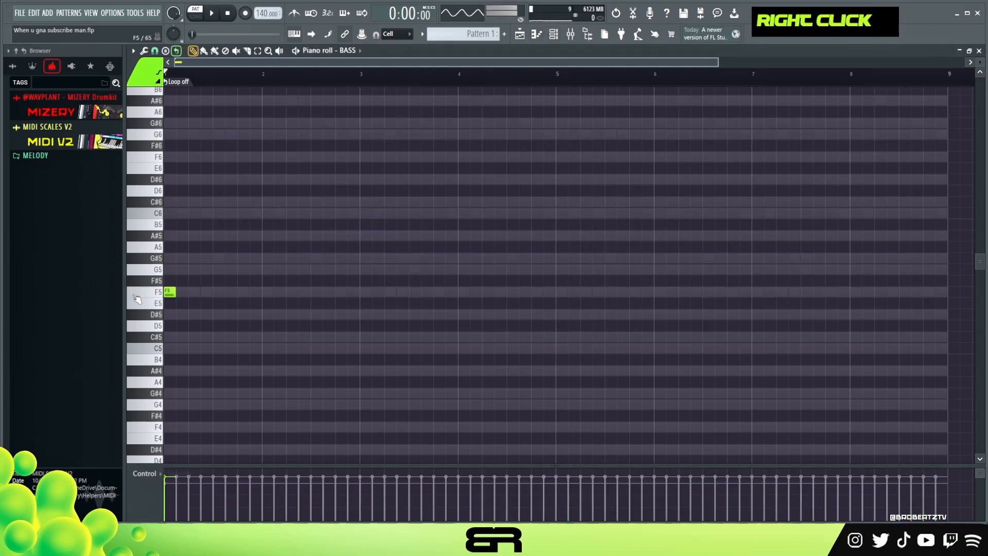
# Step: Lower the bass note in bar 1 to F4, lengthen it to half a bar, and play it
pyautogui.press('space')
pyautogui.press('space')
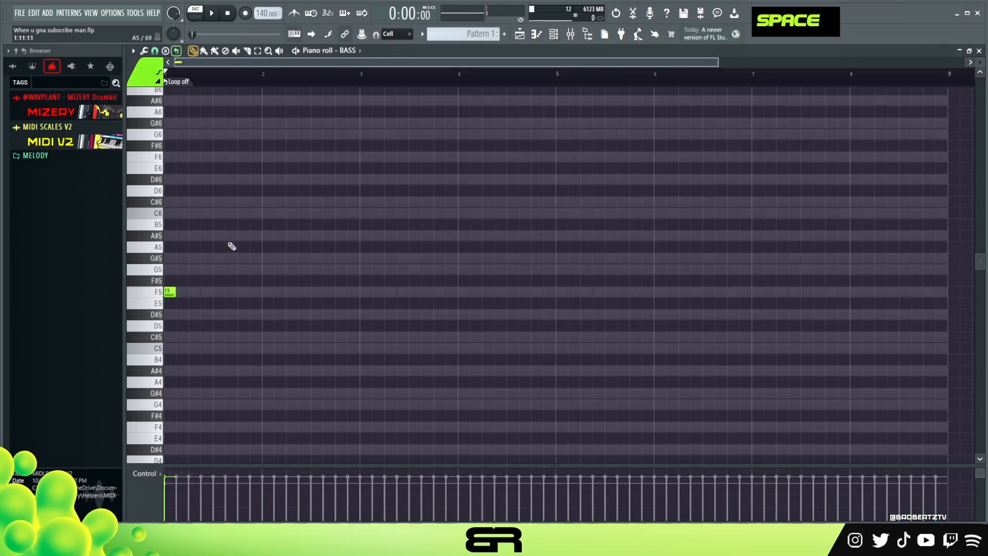
pyautogui.hotkey('ctrl', 'a')
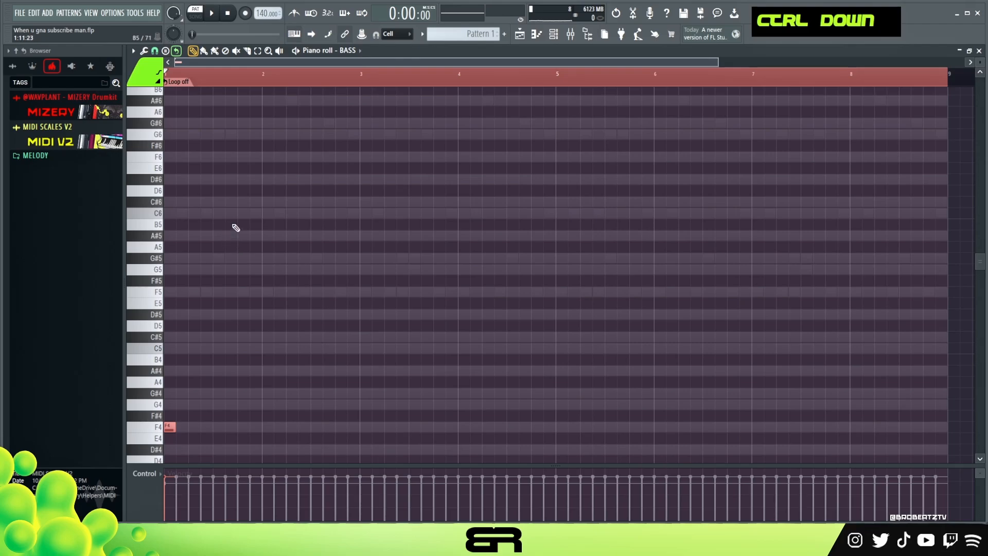
pyautogui.scroll(-2, 232, 228)
pyautogui.press('space')
pyautogui.press('space')
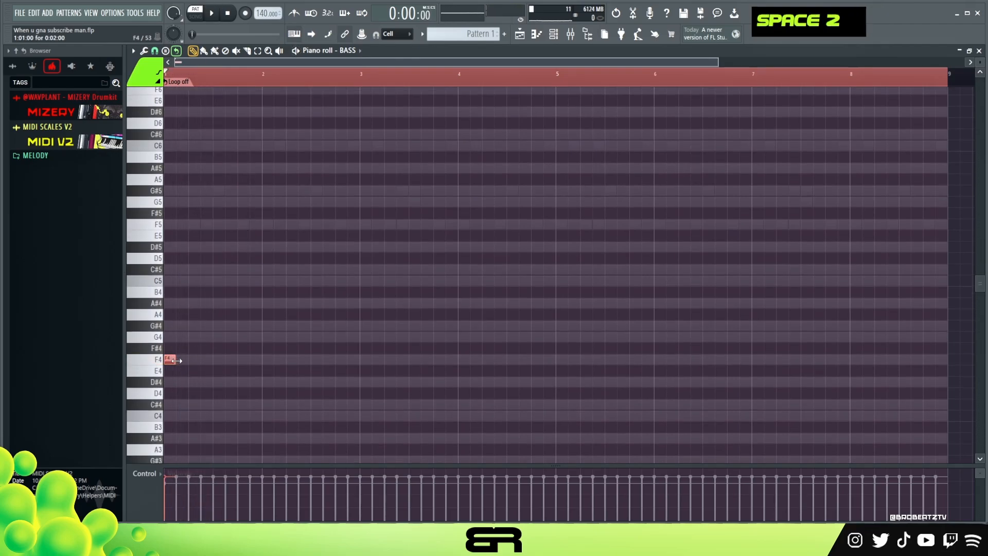
pyautogui.press('space')
pyautogui.press('space')
pyautogui.press('space')
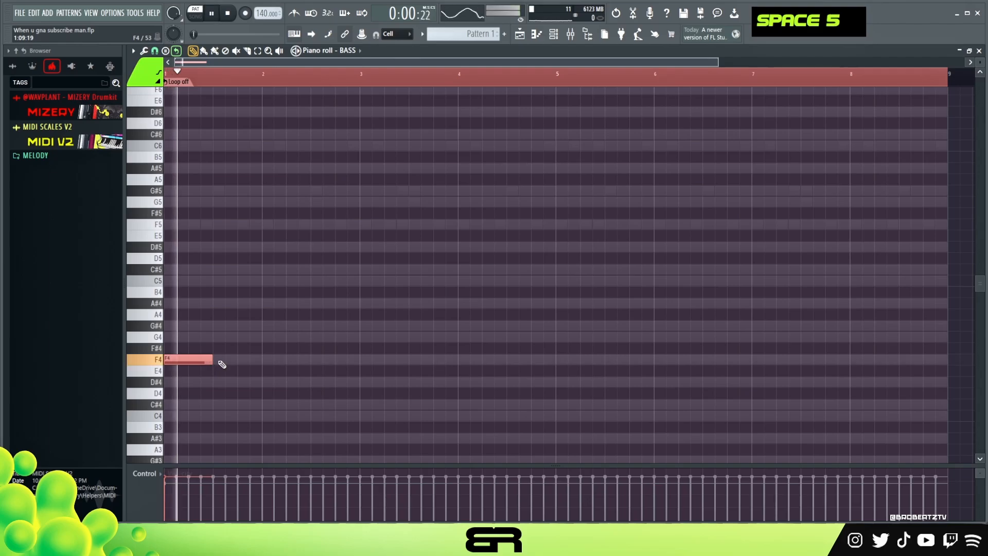
# Step: Add F4 notes on the last beat of bar 1 and late in bar 2, stretching the latter to end at bar 3
pyautogui.press('space')
pyautogui.click(239, 362)
pyautogui.moveTo(247, 343); pyautogui.dragTo(253, 381)
pyautogui.rightClick(255, 392)
pyautogui.press('space')
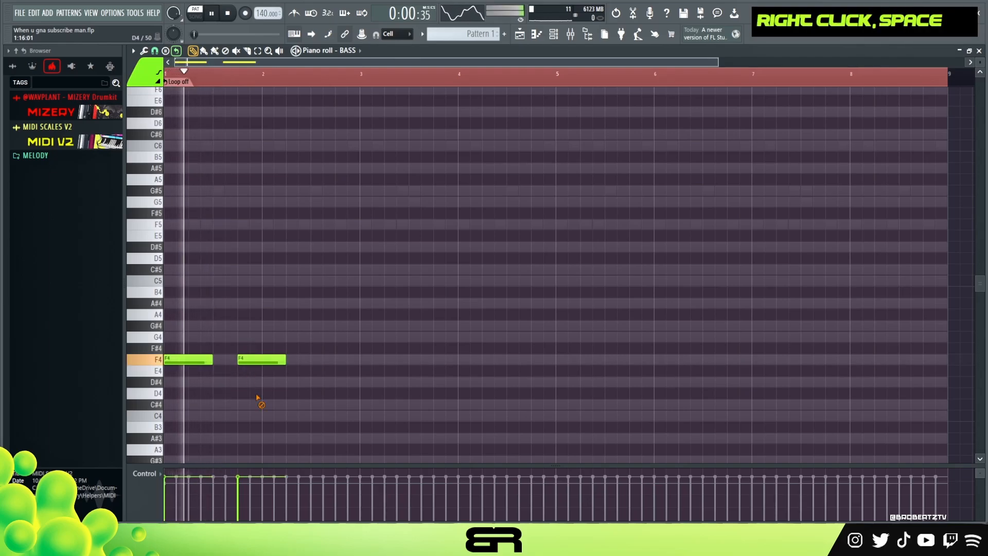
pyautogui.click(324, 360)
pyautogui.press('space')
pyautogui.moveTo(324, 360); pyautogui.dragTo(358, 361)
pyautogui.rightClick(404, 343)
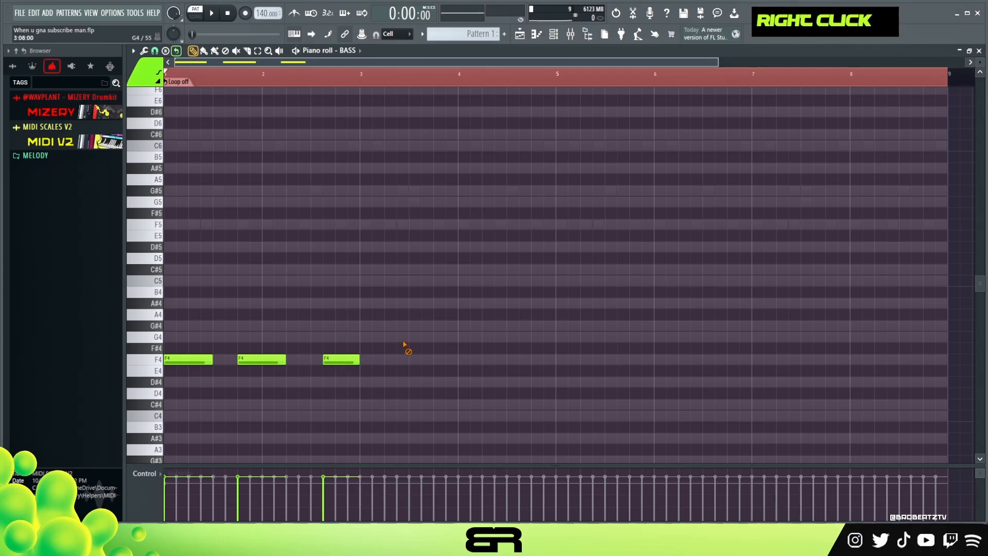
# Step: Clear the time selection and play the two-bar bass line against the melodies
pyautogui.doubleClick(262, 82)
pyautogui.moveTo(262, 82); pyautogui.dragTo(165, 77)
pyautogui.press('space')
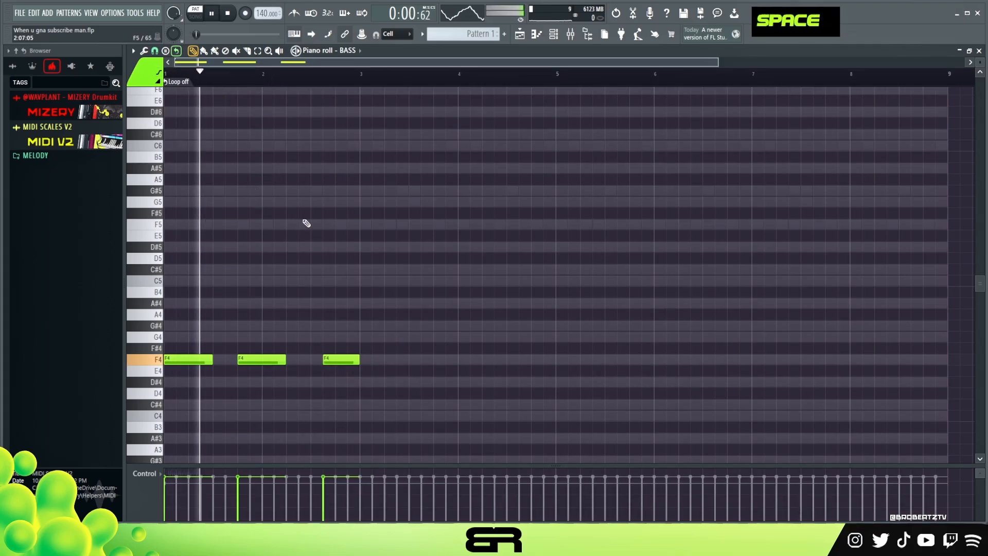
pyautogui.scroll(-2, 302, 222)
pyautogui.press('space')
pyautogui.scroll(3, 980, 61)
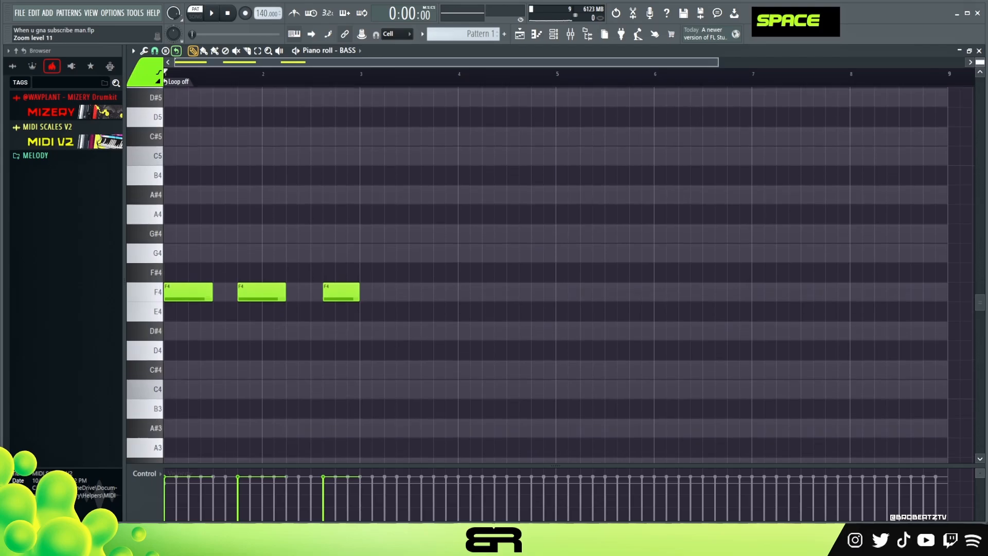
pyautogui.moveTo(718, 65); pyautogui.dragTo(703, 65)
pyautogui.press('space')
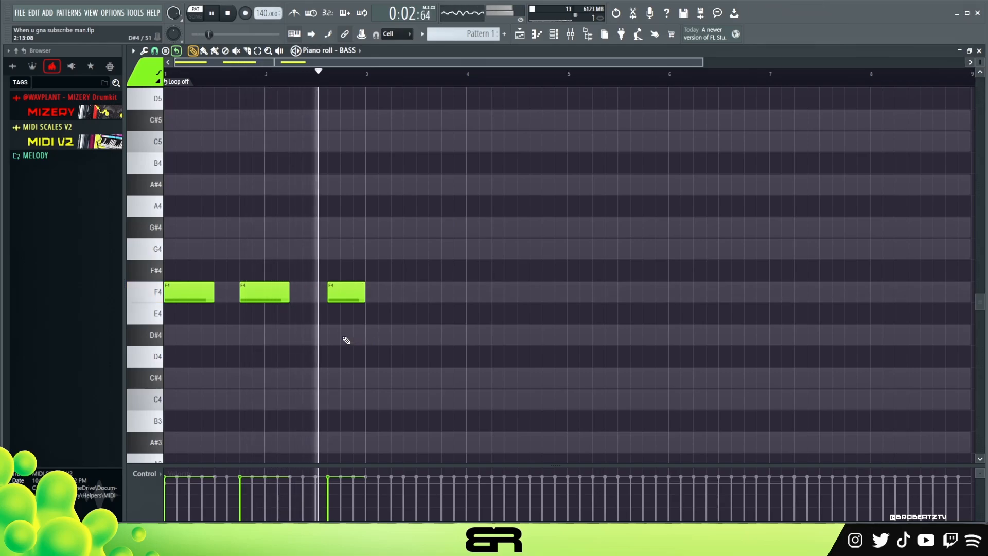
pyautogui.press('space')
pyautogui.press('space')
pyautogui.press('space')
# Step: Open the channel rack and set the BASS channel's volume to about 66% while the pattern plays
pyautogui.click(553, 34)
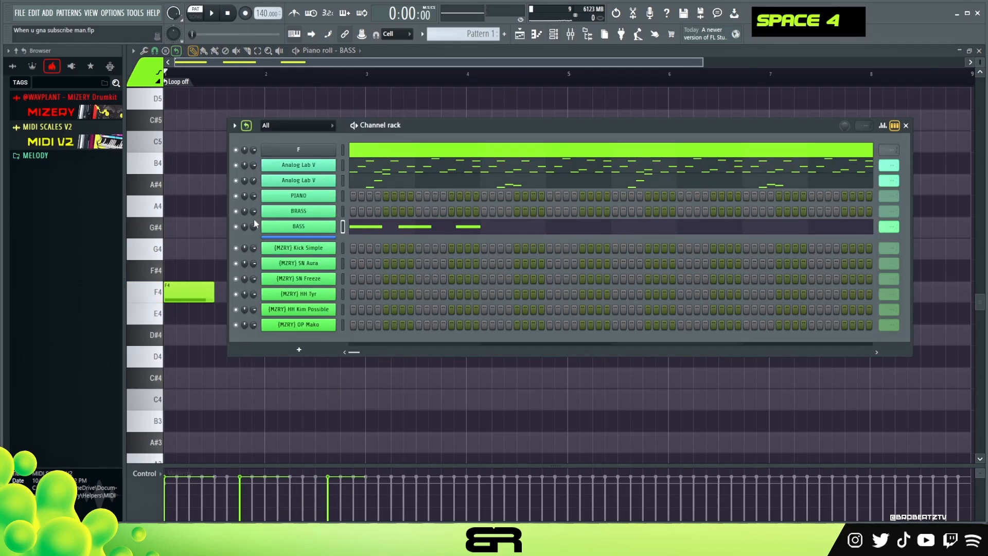
pyautogui.press('space')
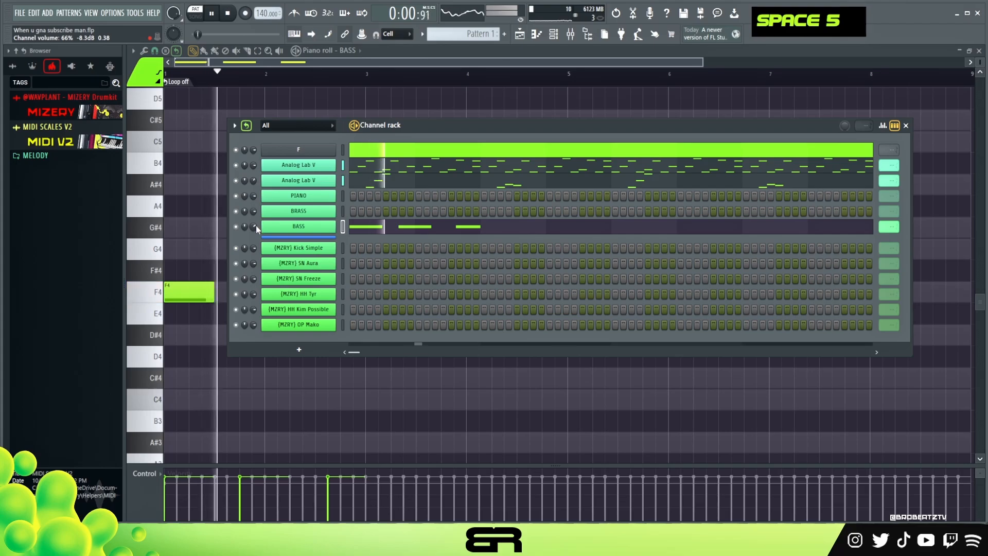
pyautogui.rightClick(260, 247)
pyautogui.press('space')
# Step: Copy the three bass notes into bars 3 and 4, and drop all except the notes opening bars 1 and 3 to F3
pyautogui.hotkey('ctrl', 'a')
pyautogui.moveTo(203, 292); pyautogui.dragTo(404, 293)
pyautogui.moveTo(442, 262); pyautogui.dragTo(457, 277)
pyautogui.moveTo(216, 262); pyautogui.dragTo(344, 296)
pyautogui.hotkey('ctrl', 'Down')
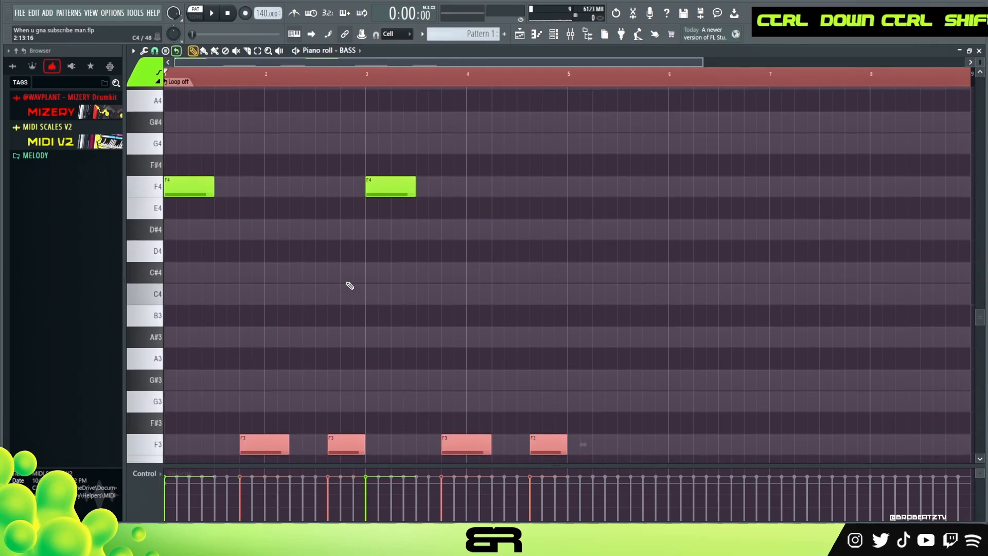
pyautogui.press('space')
pyautogui.rightClick(410, 257)
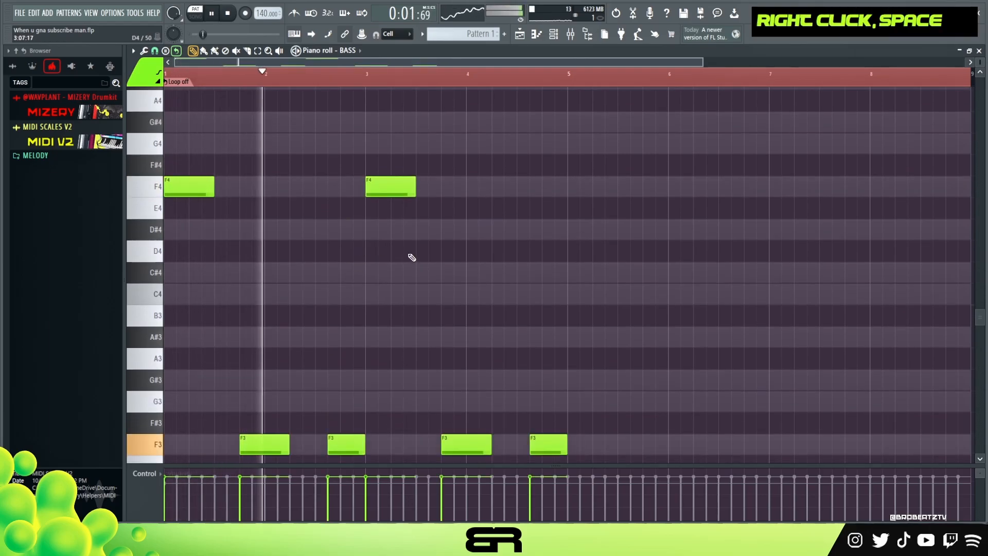
# Step: Lengthen the F3 notes starting on the last beat of bars 1 and 3 almost to the following notes, and play them
pyautogui.keyDown('ctrl'); pyautogui.click(275, 443); pyautogui.keyUp('ctrl')
pyautogui.keyDown('ctrl'); pyautogui.keyDown('shift'); pyautogui.click(481, 443); pyautogui.keyUp('shift'); pyautogui.keyUp('ctrl')
pyautogui.press('space')
pyautogui.press('space')
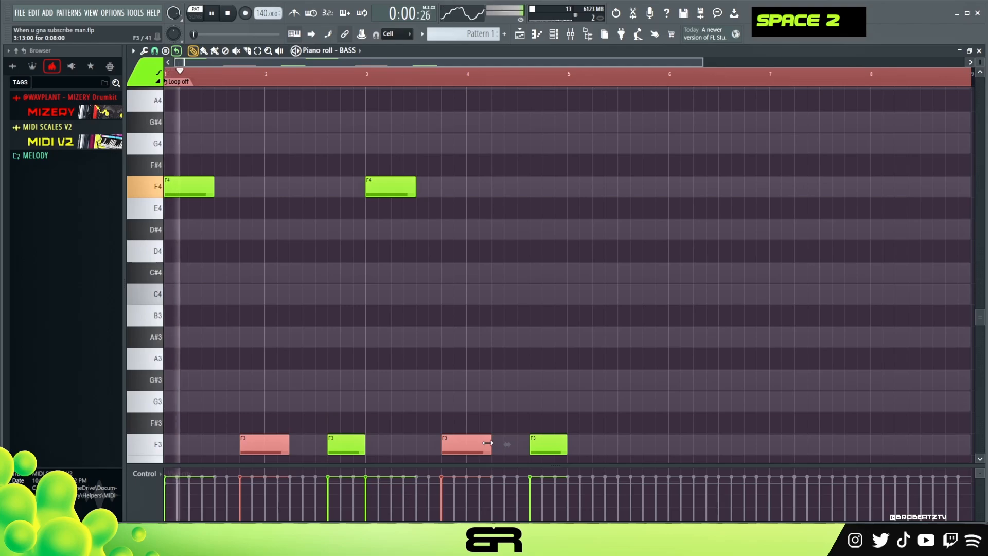
pyautogui.keyDown('alt'); pyautogui.moveTo(491, 441); pyautogui.dragTo(522, 441); pyautogui.keyUp('alt')
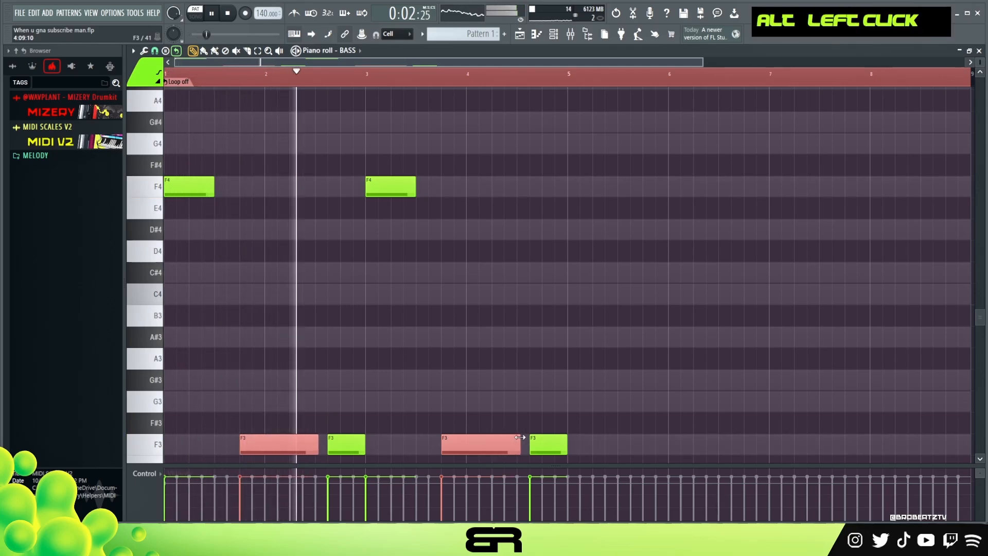
pyautogui.rightClick(507, 375)
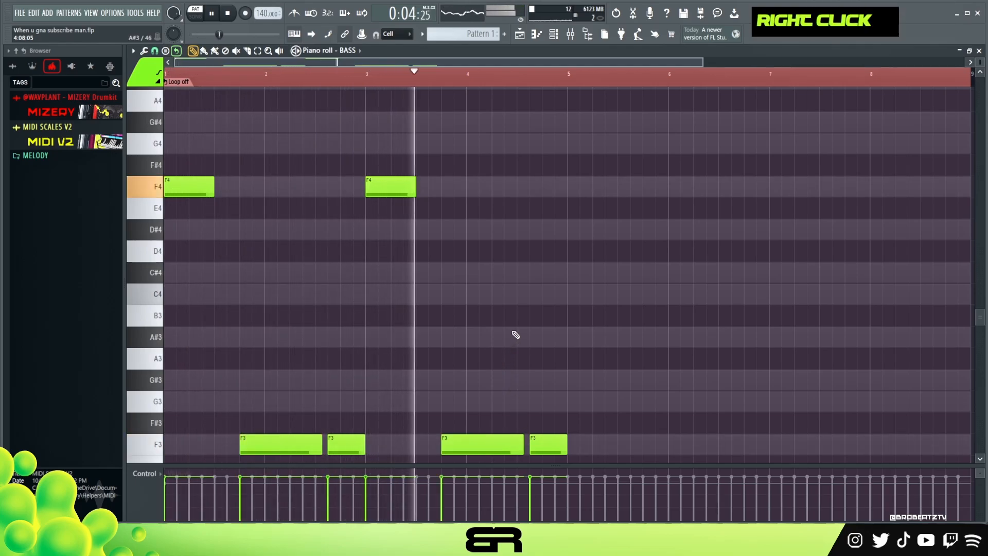
pyautogui.press('space')
pyautogui.press('space')
# Step: Add an F3 note in the middle of bar 3, ending where the long F3 note begins
pyautogui.moveTo(523, 441)
pyautogui.mouseDown()
pyautogui.moveTo(440, 445)
pyautogui.moveTo(530, 453)
pyautogui.mouseUp()
pyautogui.press('space')
pyautogui.press('space')
pyautogui.click(445, 446)
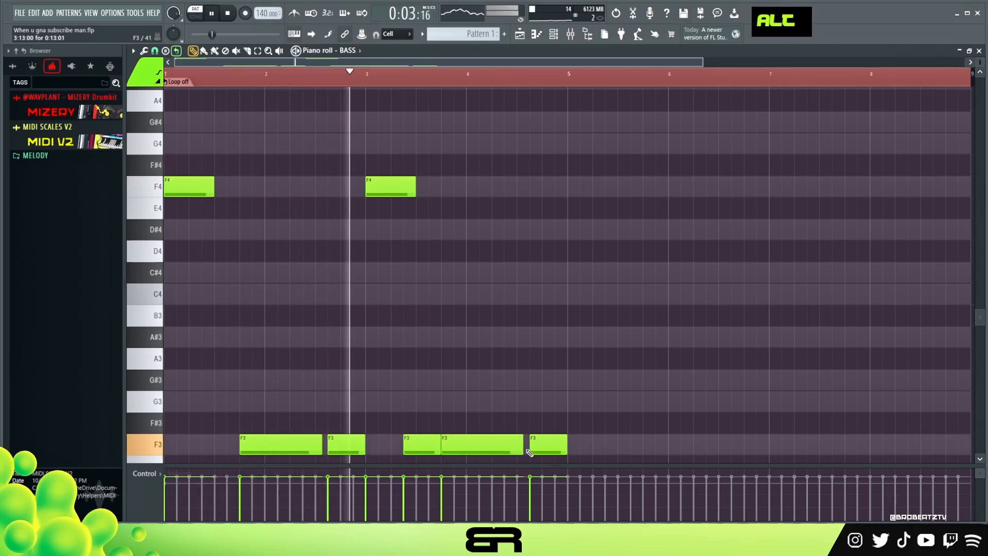
pyautogui.rightClick(518, 416)
# Step: Raise the last bass note of bar 4 to G3 and play the four-bar line
pyautogui.moveTo(530, 444); pyautogui.dragTo(545, 400)
pyautogui.press('space')
pyautogui.press('space')
pyautogui.rightClick(503, 274)
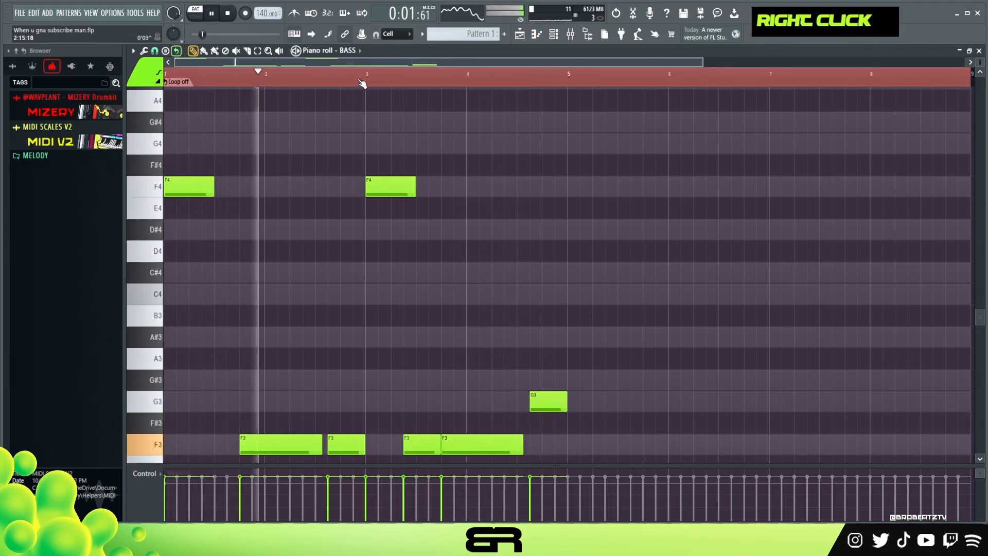
pyautogui.scroll(-1, 406, 110)
pyautogui.scroll(-1, 980, 62)
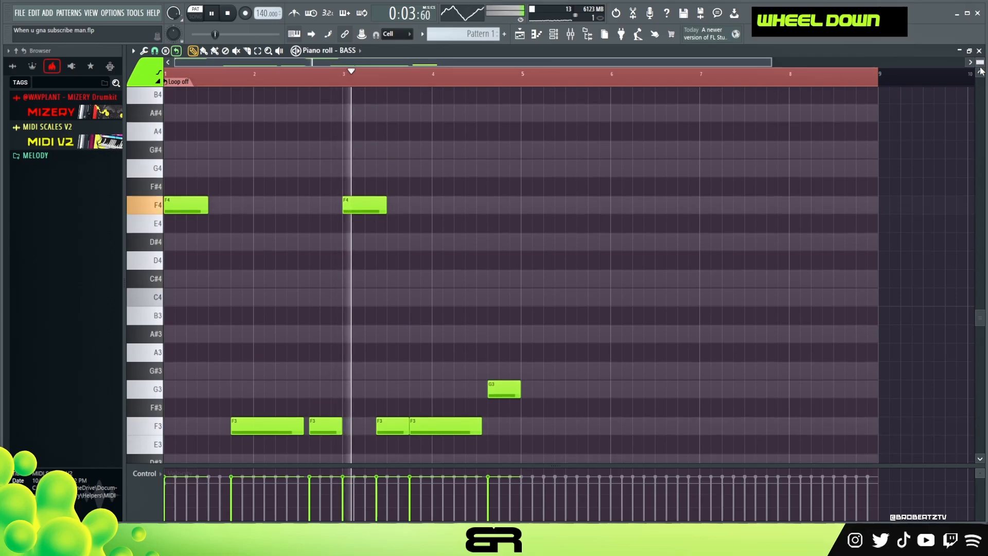
pyautogui.rightClick(518, 232)
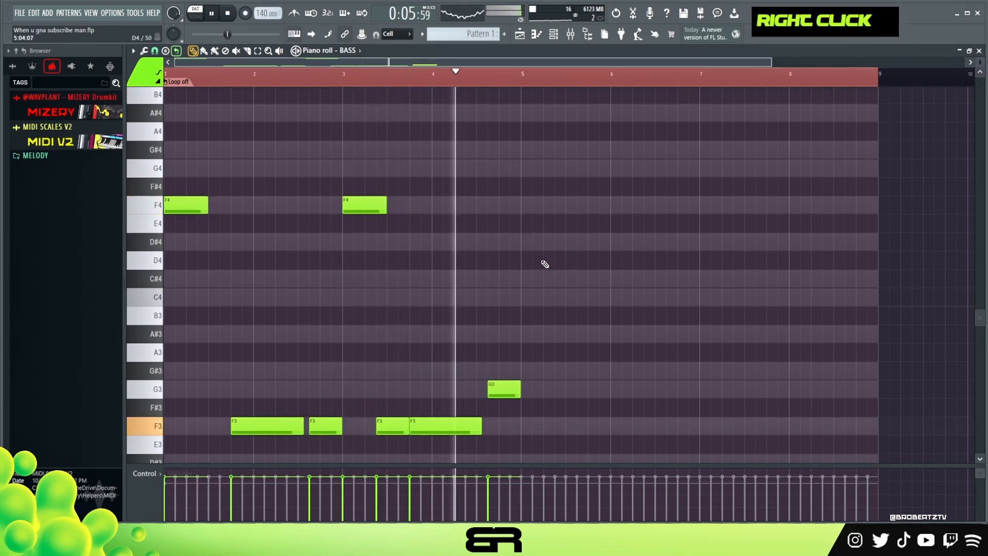
pyautogui.press('space')
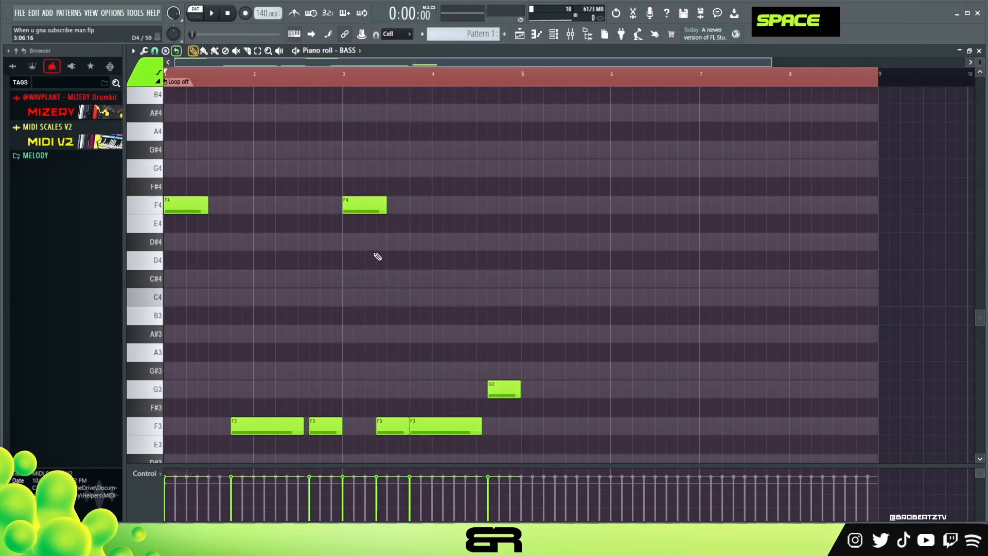
# Step: Copy the two F4 notes to the starts of bars 5 and 7, lower the copies to C4, and play them
pyautogui.moveTo(418, 177); pyautogui.dragTo(183, 247)
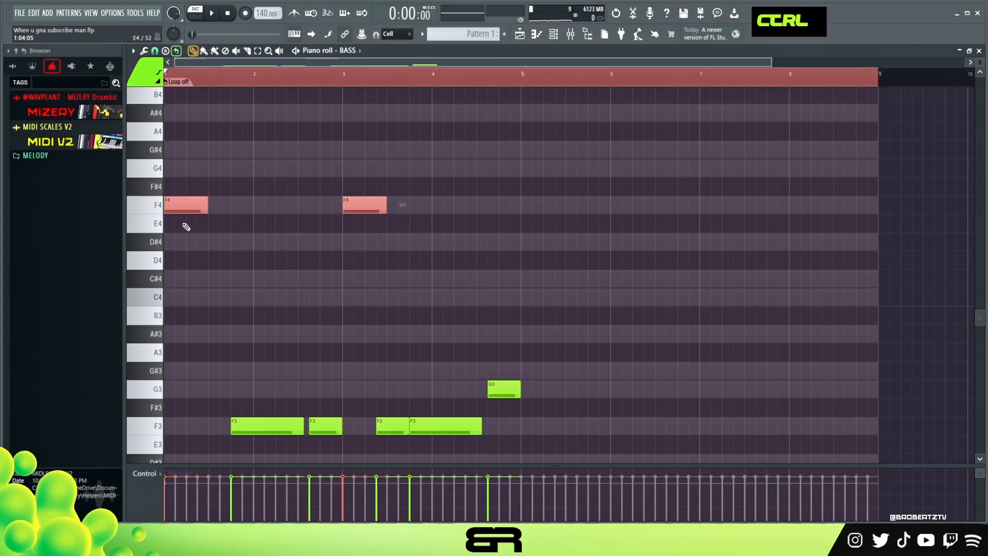
pyautogui.moveTo(185, 204); pyautogui.dragTo(537, 192)
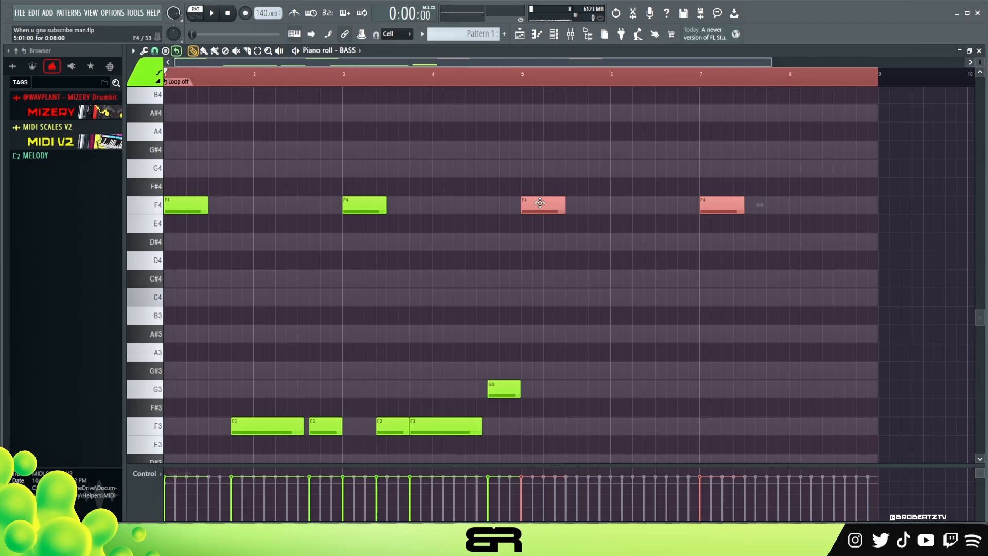
pyautogui.hotkey('shift', 'Down')
pyautogui.hotkey('shift', 'Down')
pyautogui.hotkey('shift', 'Up')
pyautogui.hotkey('shift', 'Up')
pyautogui.hotkey('shift', 'Down')
pyautogui.hotkey('shift', 'Down')
pyautogui.press('space')
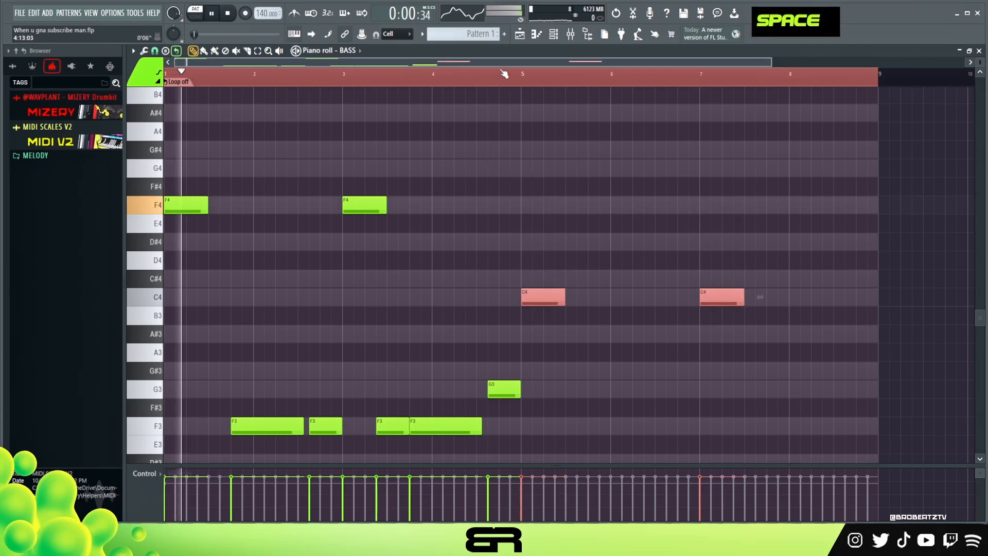
pyautogui.press('space')
pyautogui.press('space')
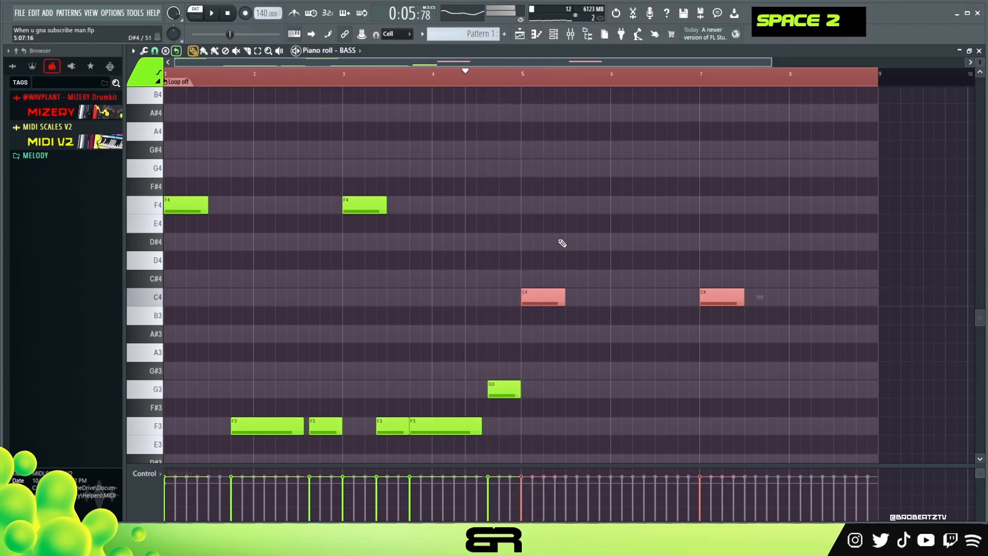
# Step: Raise the copied notes at bars 5 and 7 to C#4 and play the change
pyautogui.hotkey('shift', 'Up')
pyautogui.press('space')
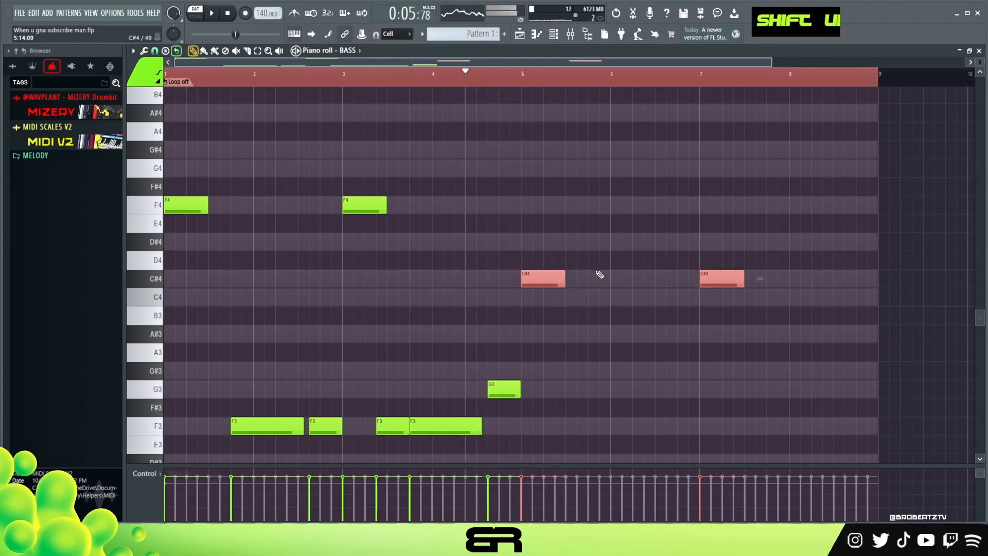
pyautogui.rightClick(577, 299)
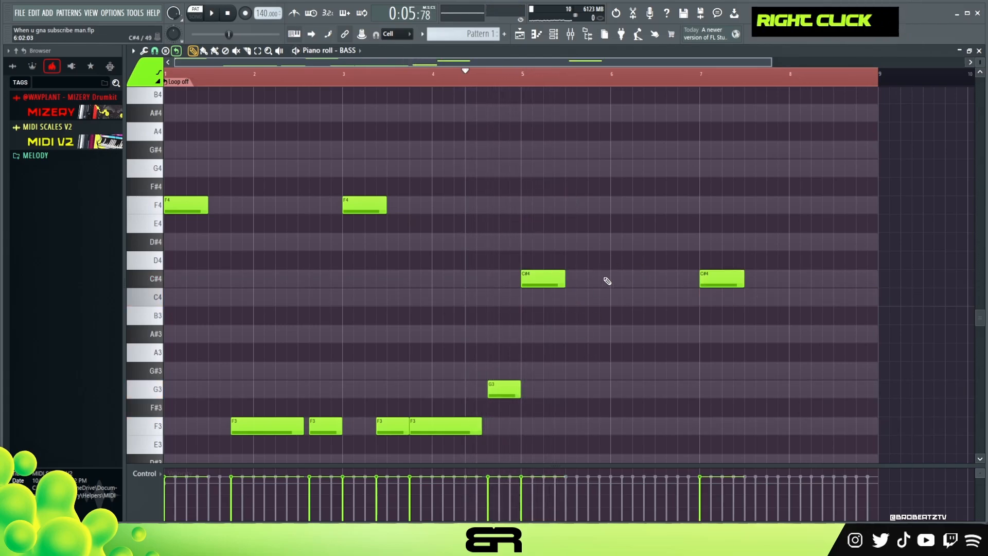
# Step: Fill bars 5 and 6 with three C#4 notes, delete the one at bar 7, and lower the third to C#3
pyautogui.moveTo(565, 278); pyautogui.dragTo(697, 283)
pyautogui.keyDown('ctrl'); pyautogui.click(562, 286); pyautogui.keyUp('ctrl')
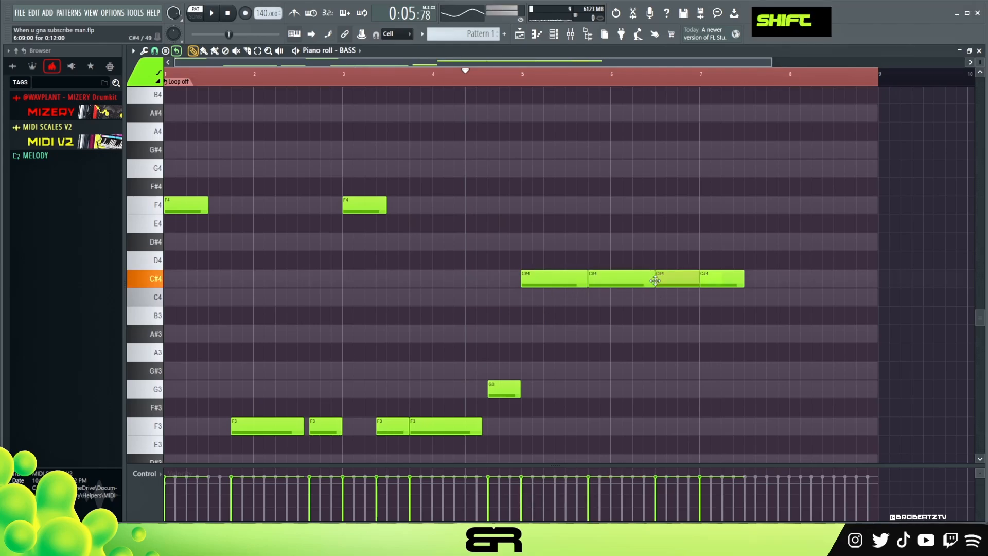
pyautogui.rightClick(711, 276)
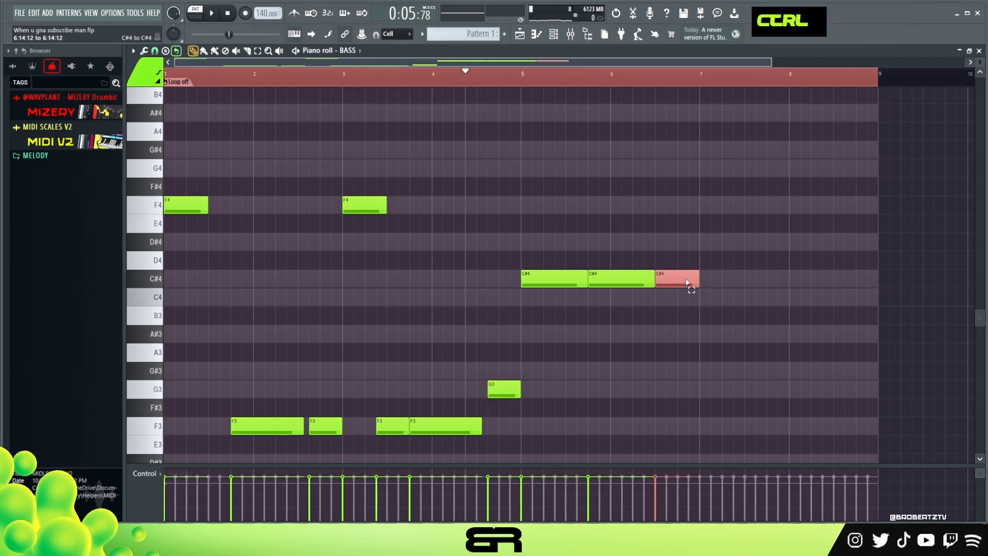
pyautogui.keyDown('ctrl'); pyautogui.click(686, 277); pyautogui.keyUp('ctrl')
pyautogui.hotkey('ctrl', 'Down')
# Step: Copy the C# figure from bars 5 and 6 into bars 7 and 8, using two very short C#4 notes before the final C#3
pyautogui.moveTo(545, 203); pyautogui.dragTo(757, 452)
pyautogui.moveTo(568, 230); pyautogui.dragTo(746, 233)
pyautogui.scroll(-3, 772, 252)
pyautogui.rightClick(810, 281)
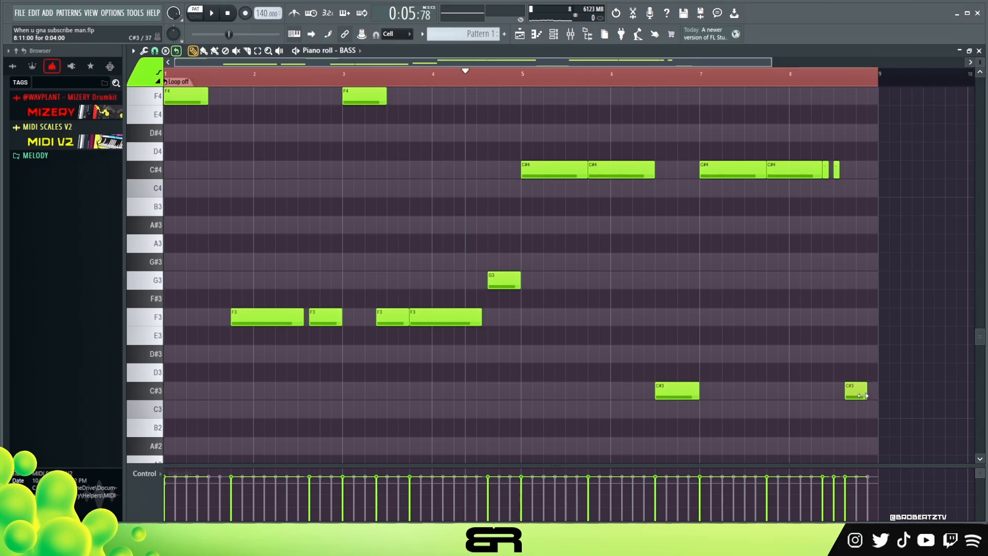
# Step: Add a short C#3 note at the end of bar 8, trim the C#3 before it, and play the ending
pyautogui.keyDown('ctrl'); pyautogui.click(870, 391); pyautogui.keyUp('ctrl')
pyautogui.rightClick(891, 409)
pyautogui.moveTo(886, 392); pyautogui.dragTo(869, 394)
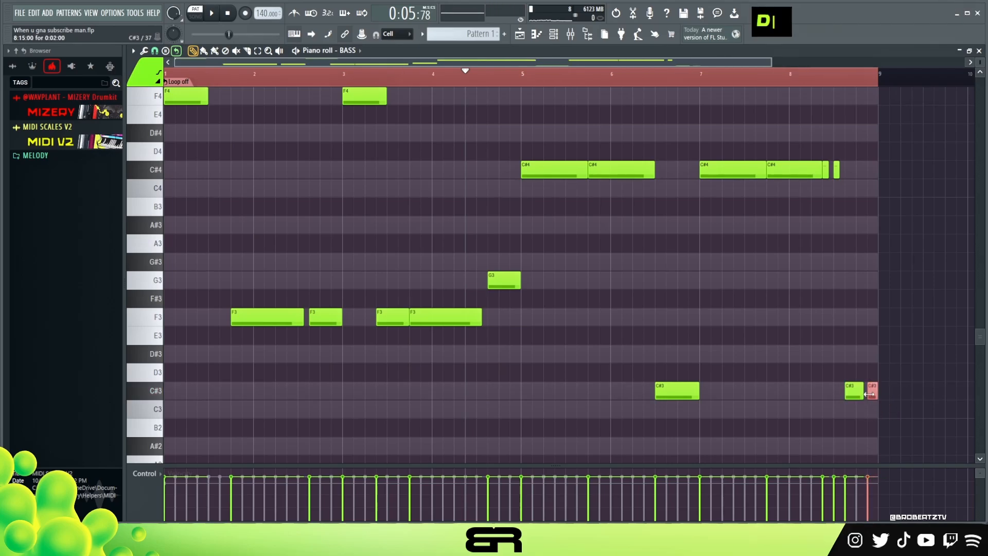
pyautogui.rightClick(882, 345)
pyautogui.press('space')
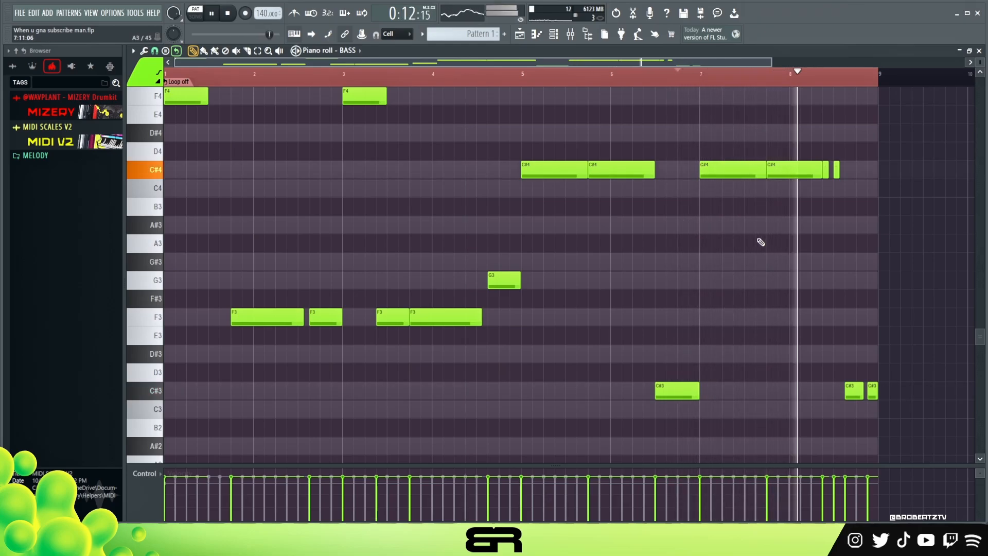
# Step: Slightly shorten the two long C#4 notes in bars 7 and 8 and the one opening bar 5, leaving gaps after them
pyautogui.press('space')
pyautogui.press('space')
pyautogui.keyDown('ctrl'); pyautogui.click(803, 170); pyautogui.keyUp('ctrl')
pyautogui.moveTo(820, 172); pyautogui.dragTo(755, 172)
pyautogui.rightClick(788, 212)
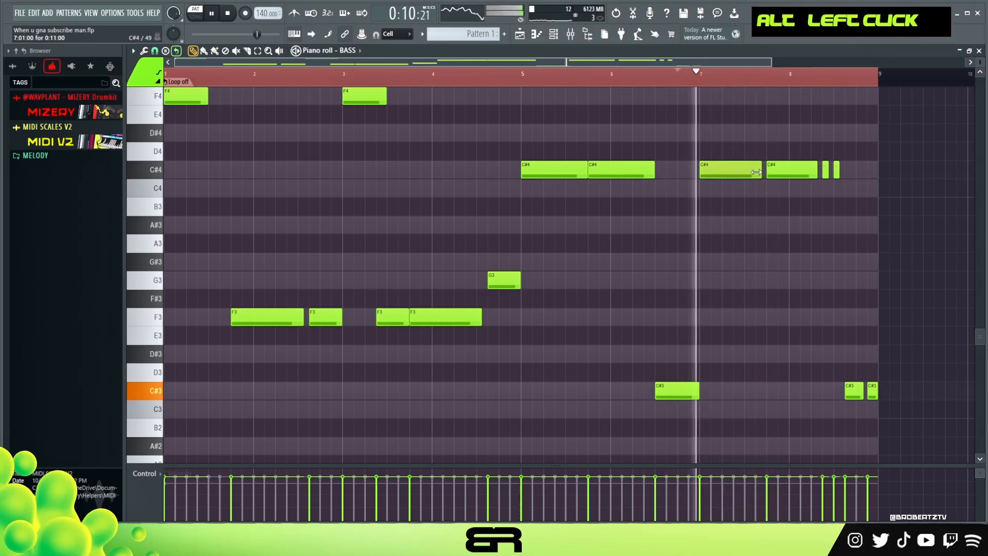
pyautogui.rightClick(772, 211)
pyautogui.moveTo(816, 172); pyautogui.dragTo(813, 173)
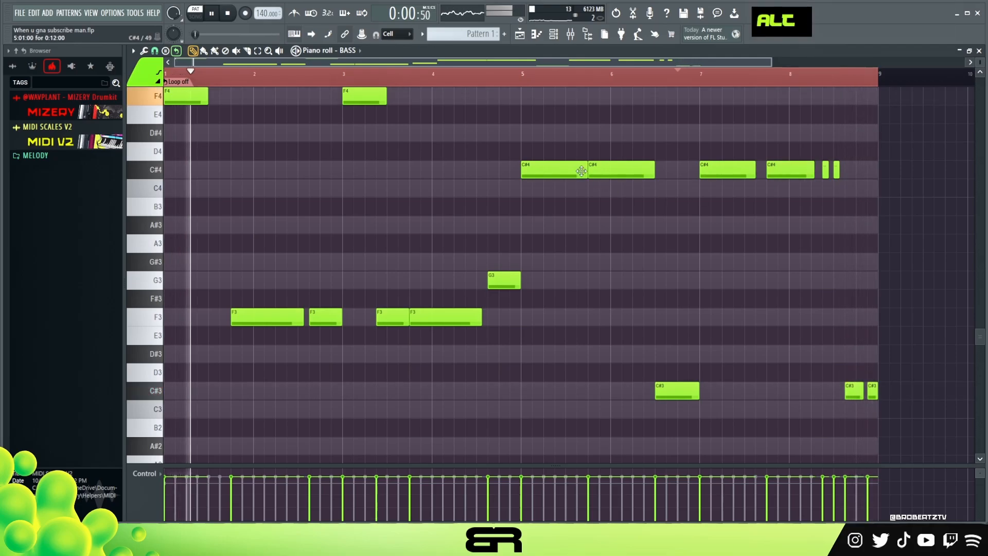
pyautogui.moveTo(584, 172); pyautogui.dragTo(578, 173)
pyautogui.hotkey('ctrl', 'z')
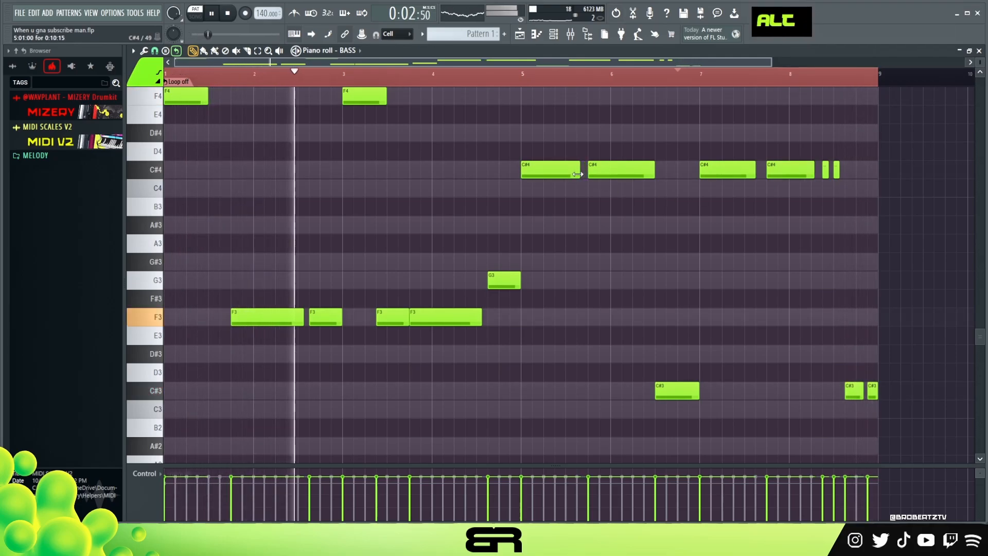
# Step: Slightly shorten the F3 note in bar 3 and the second C#4 of bar 5 to leave gaps, and play the bass line
pyautogui.moveTo(406, 319); pyautogui.dragTo(400, 319)
pyautogui.rightClick(436, 369)
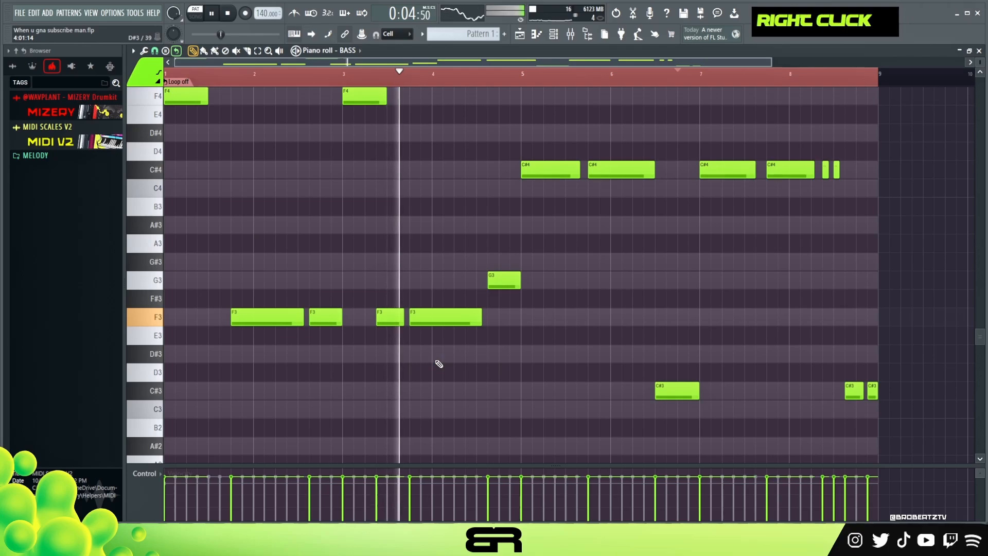
pyautogui.rightClick(516, 320)
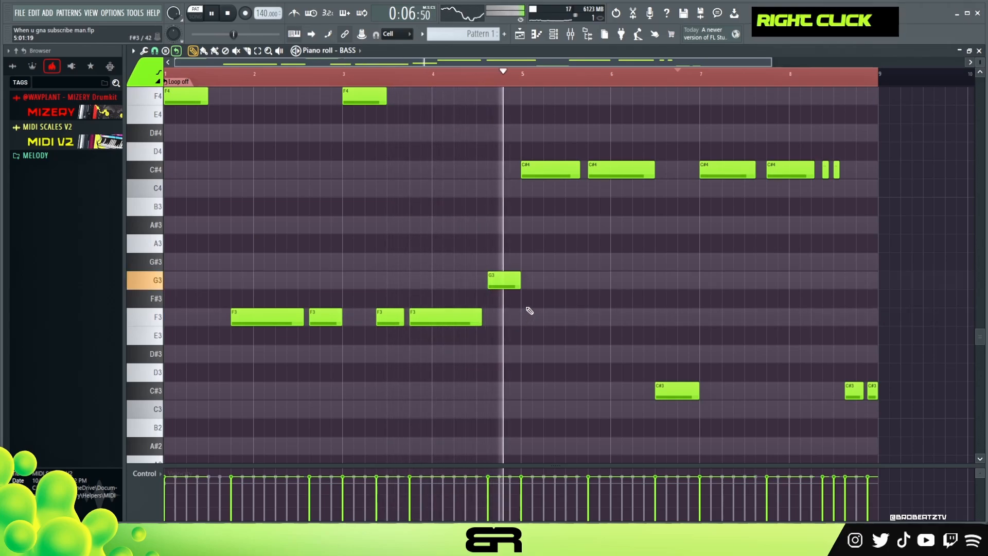
pyautogui.scroll(3, 538, 298)
pyautogui.scroll(-2, 542, 294)
pyautogui.scroll(-3, 545, 290)
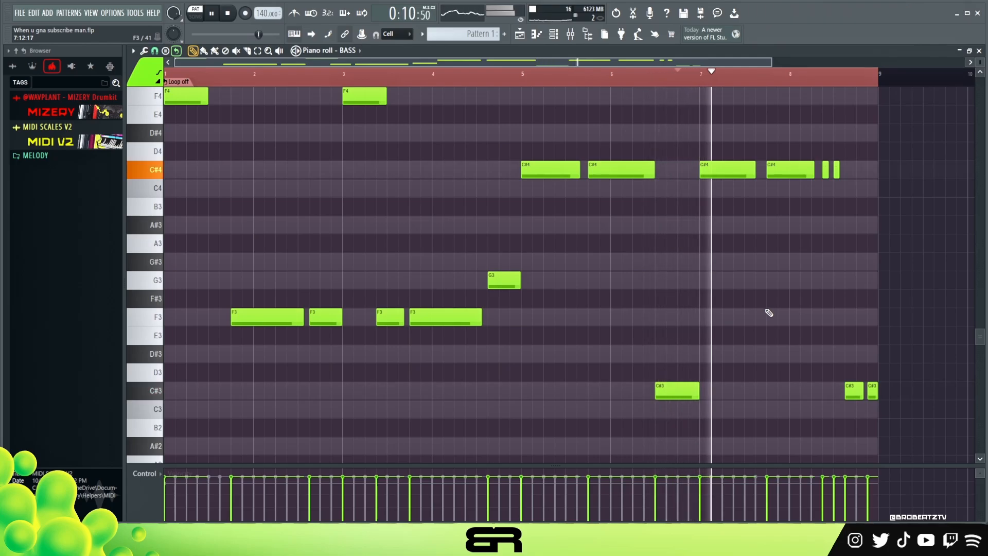
pyautogui.moveTo(654, 175); pyautogui.dragTo(644, 176)
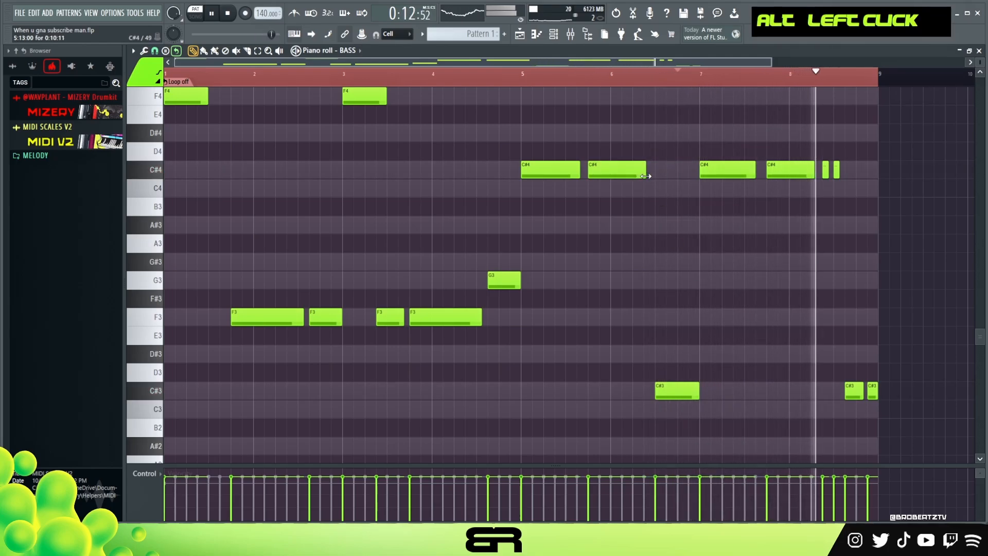
pyautogui.press('space')
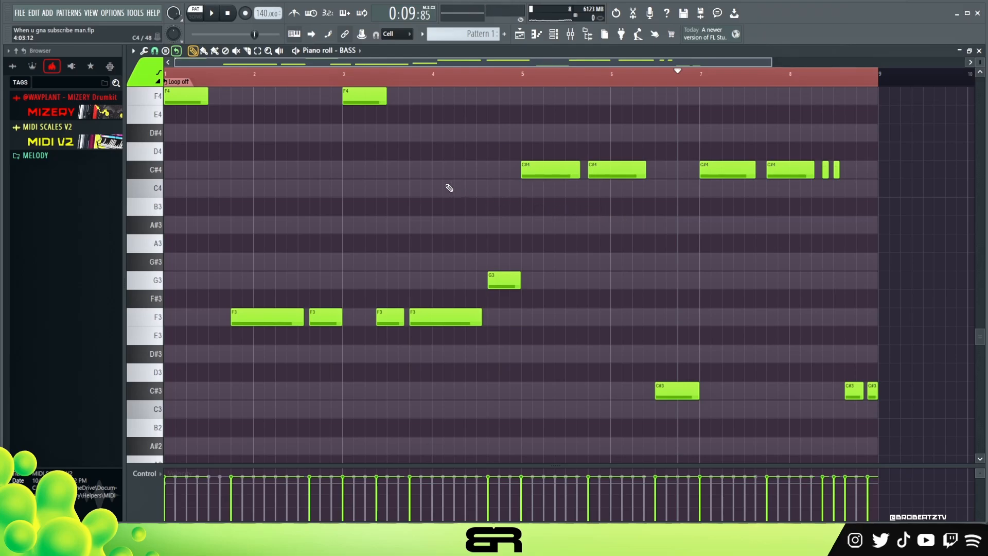
pyautogui.doubleClick(411, 81)
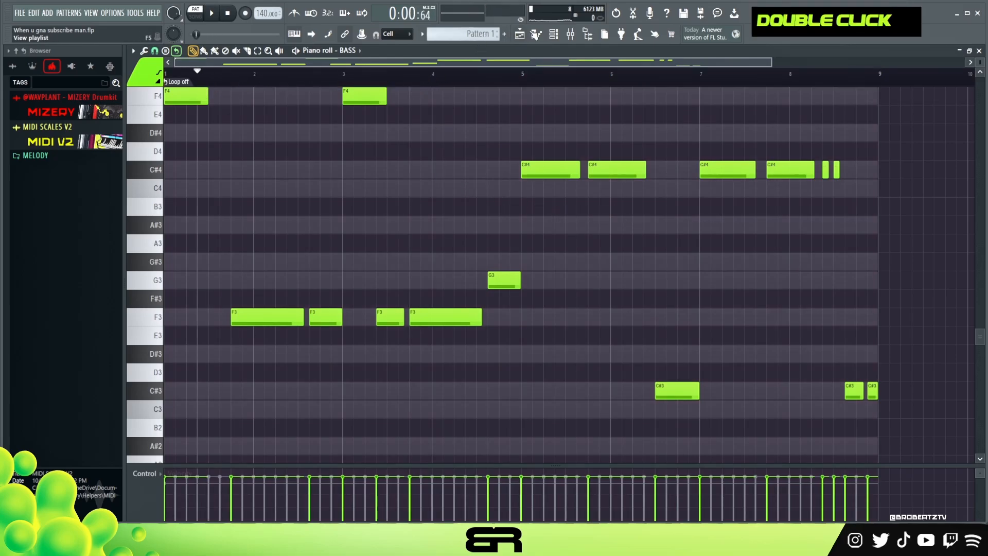
# Step: Open the Noire Felt piano, audition its sound, and open the channel's empty piano roll
pyautogui.click(553, 34)
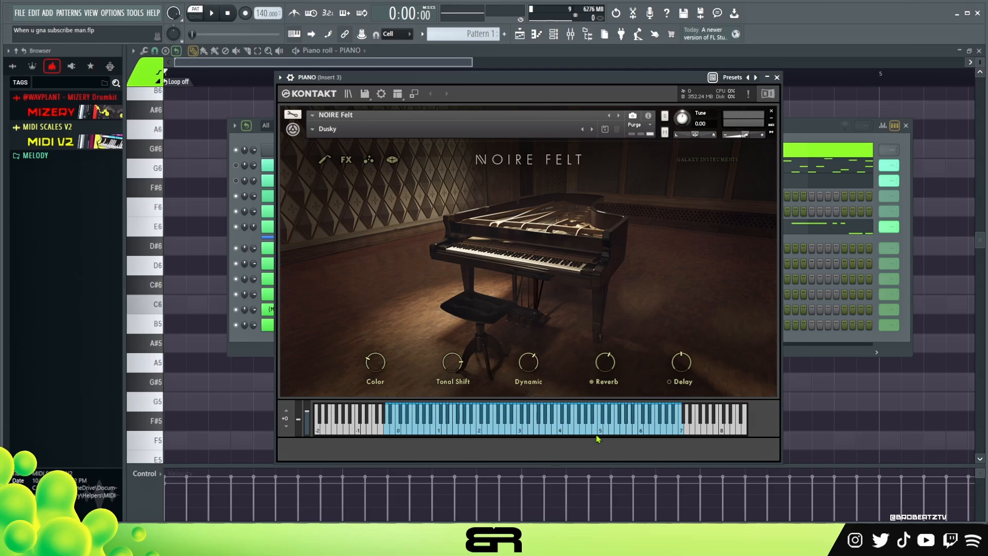
pyautogui.click(638, 425)
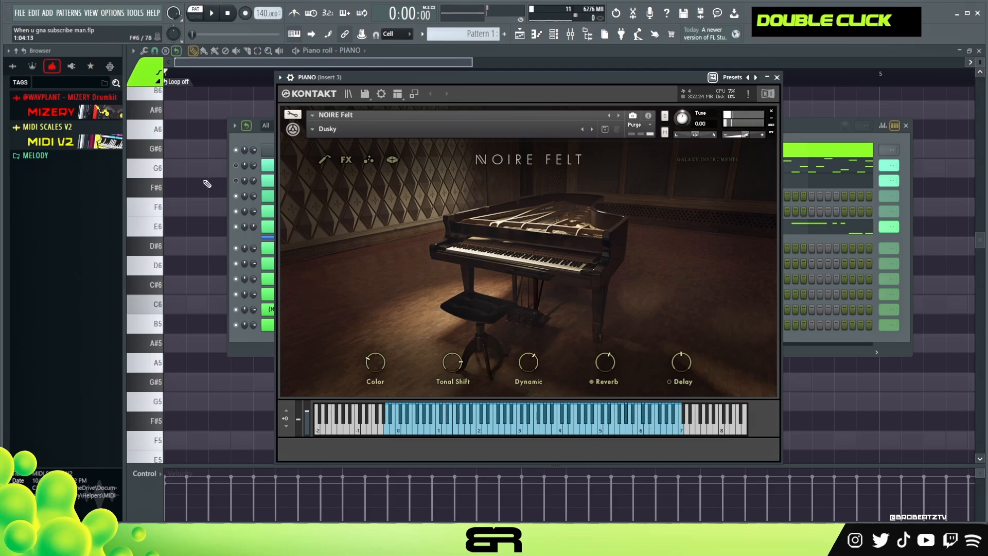
pyautogui.rightClick(205, 206)
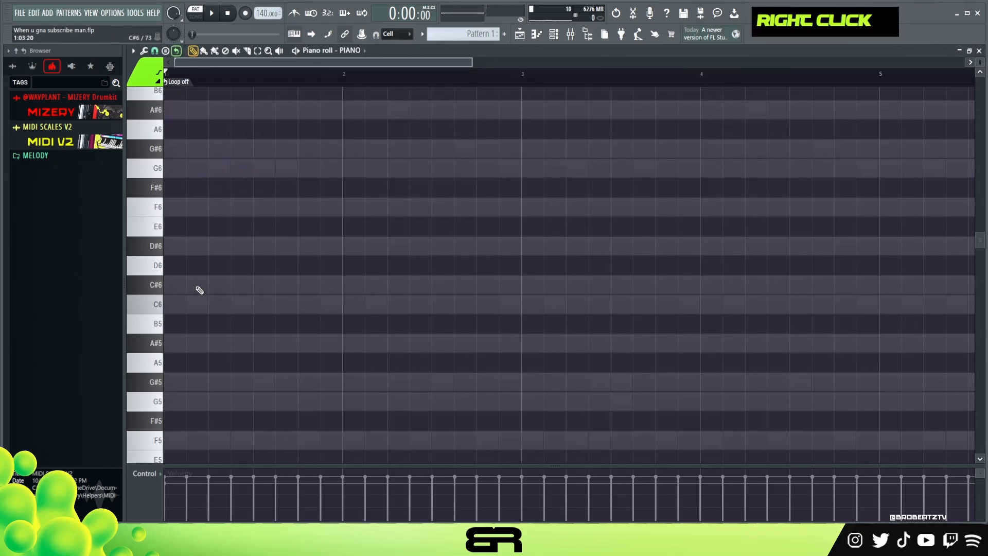
pyautogui.scroll(-1, 200, 290)
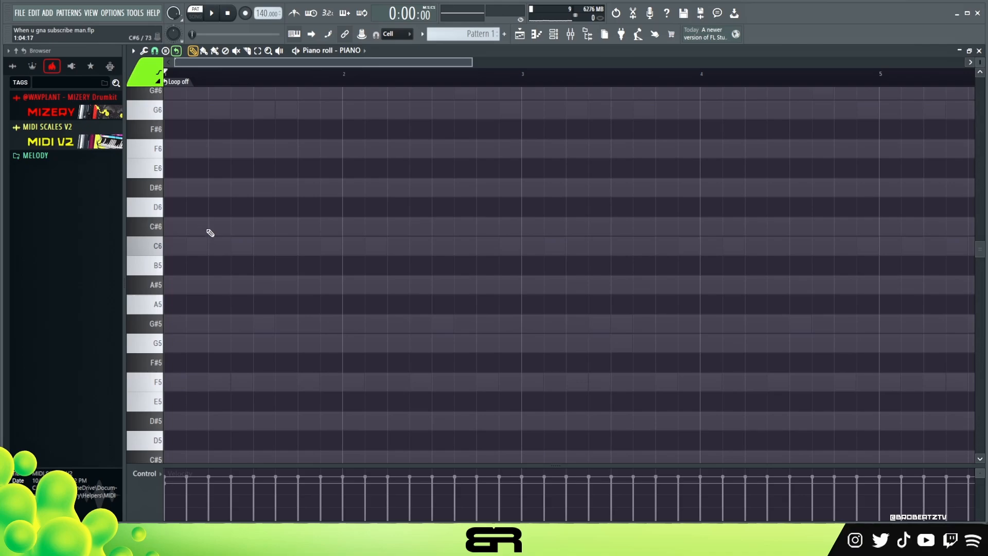
# Step: Place a long F5 note at the start of bar 1 and copy it up to C6
pyautogui.click(202, 387)
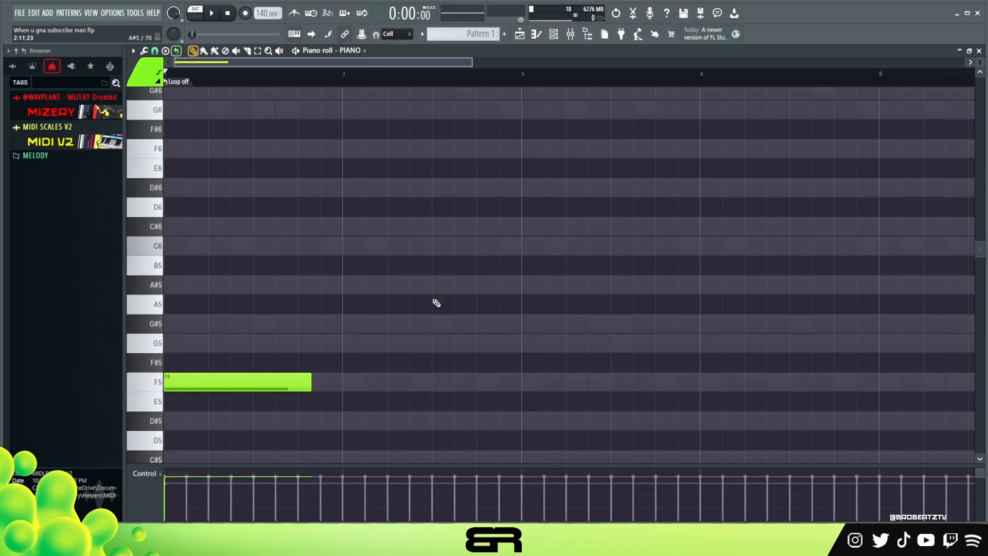
pyautogui.moveTo(252, 349); pyautogui.dragTo(189, 385)
pyautogui.moveTo(186, 385)
pyautogui.mouseDown()
pyautogui.moveTo(252, 392)
pyautogui.moveTo(166, 386)
pyautogui.mouseUp()
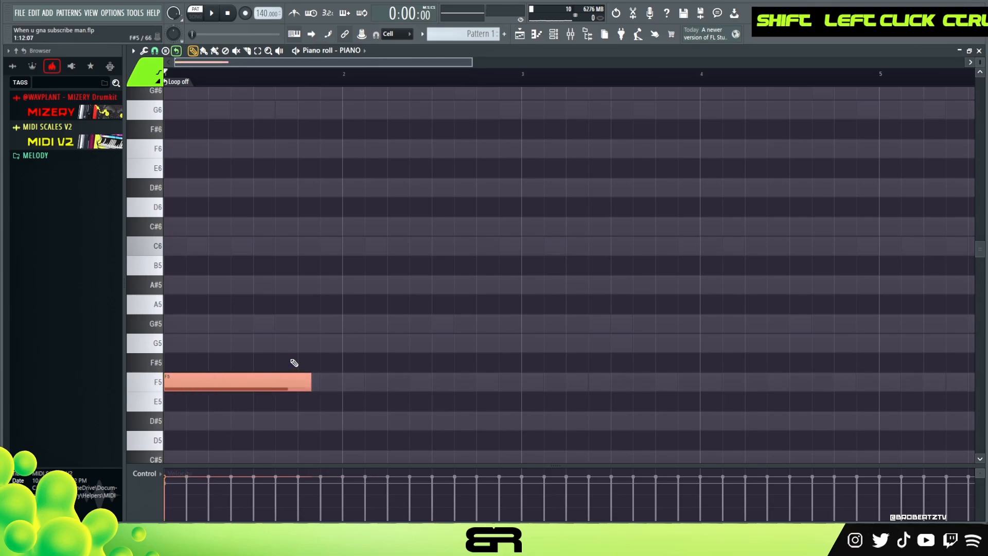
pyautogui.hotkey('shift', 'Up')
pyautogui.hotkey('shift', 'Up')
pyautogui.hotkey('shift', 'Up')
pyautogui.hotkey('shift', 'Up')
pyautogui.hotkey('shift', 'Up')
pyautogui.hotkey('shift', 'Up')
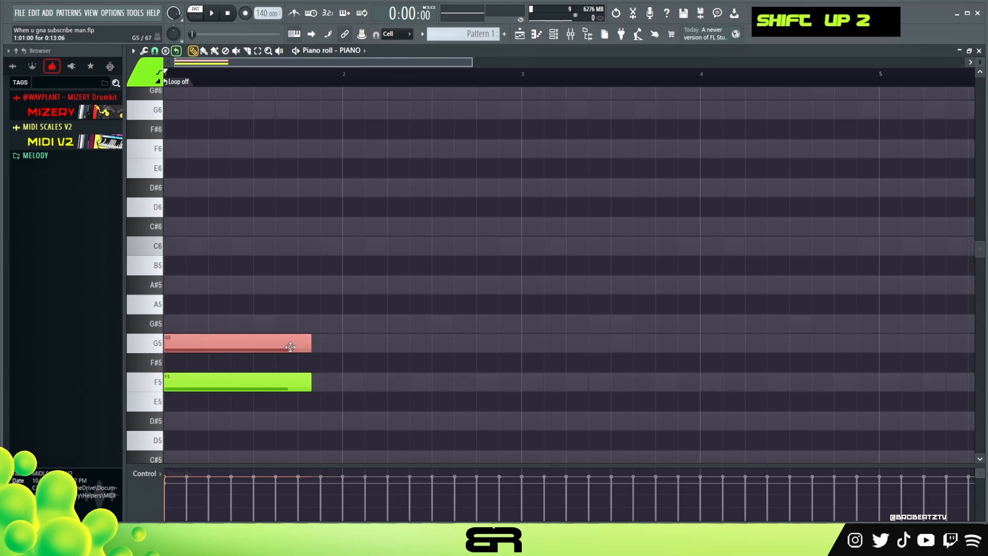
pyautogui.hotkey('shift', 'Up')
pyautogui.rightClick(266, 320)
# Step: Add A#5, G#5 and G5 notes on beat 3 of bar 1 and copy them up an octave
pyautogui.click(250, 293)
pyautogui.click(250, 324)
pyautogui.click(250, 343)
pyautogui.moveTo(250, 267); pyautogui.dragTo(290, 343)
pyautogui.moveTo(292, 343)
pyautogui.mouseDown()
pyautogui.moveTo(312, 343)
pyautogui.moveTo(289, 343)
pyautogui.mouseUp()
pyautogui.hotkey('ctrl', 'Up')
pyautogui.rightClick(236, 308)
pyautogui.moveTo(191, 289)
pyautogui.mouseDown()
pyautogui.moveTo(235, 325)
pyautogui.moveTo(254, 326)
pyautogui.mouseUp()
pyautogui.moveTo(194, 303); pyautogui.dragTo(167, 349)
pyautogui.rightClick(310, 344)
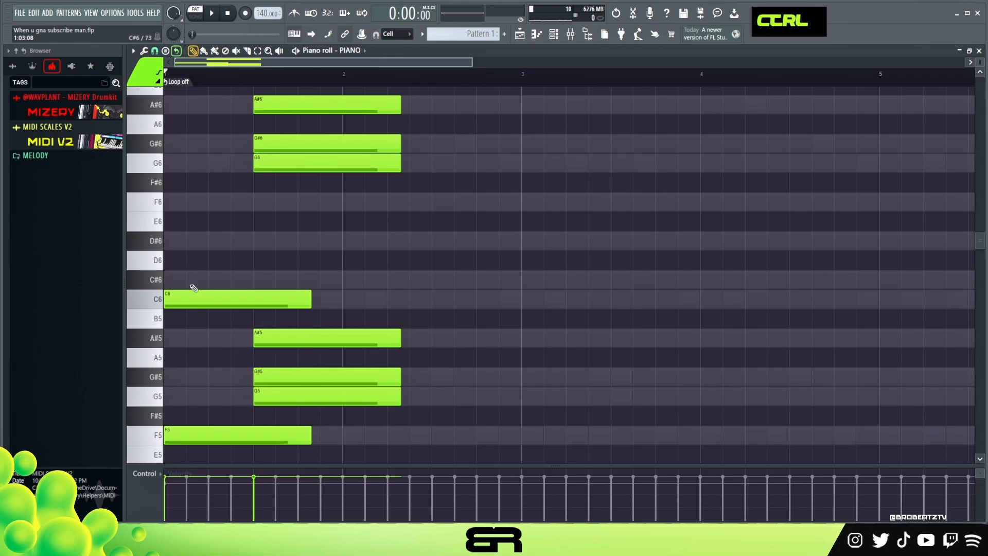
# Step: Add a D#6 note above the C6 at the start of bar 1
pyautogui.moveTo(190, 284); pyautogui.dragTo(205, 303)
pyautogui.moveTo(198, 300)
pyautogui.mouseDown()
pyautogui.moveTo(208, 280)
pyautogui.moveTo(179, 256)
pyautogui.mouseUp()
pyautogui.moveTo(235, 278); pyautogui.dragTo(224, 239)
pyautogui.rightClick(235, 257)
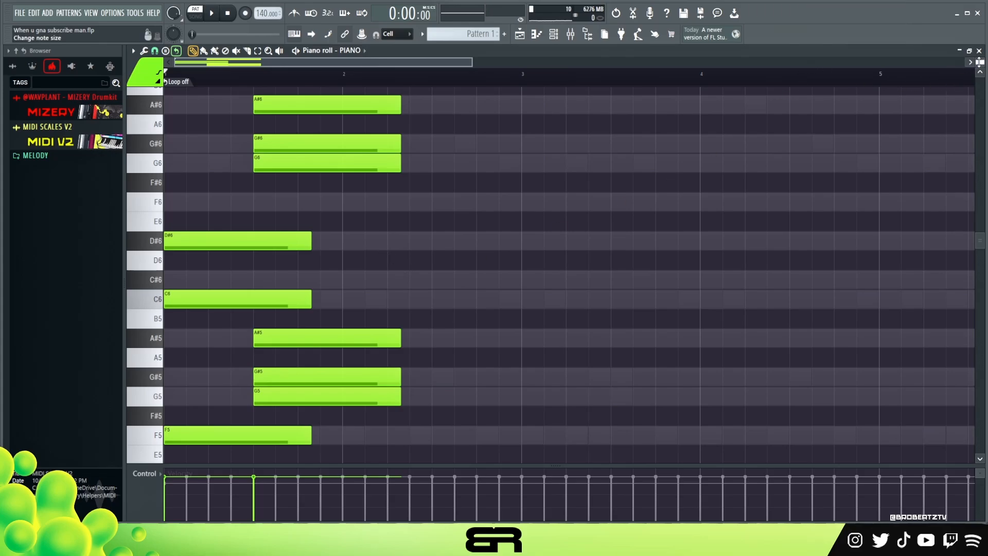
# Step: Shorten all six notes on beat 3 of bar 1 to two steps each
pyautogui.scroll(-1, 979, 61)
pyautogui.moveTo(323, 108); pyautogui.dragTo(431, 407)
pyautogui.hotkey('shift', 'd')
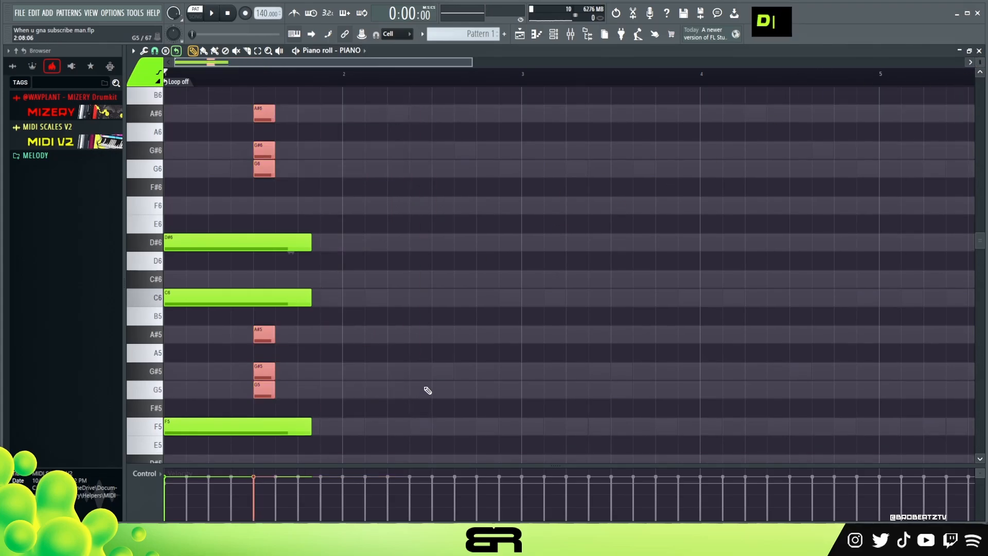
pyautogui.rightClick(450, 343)
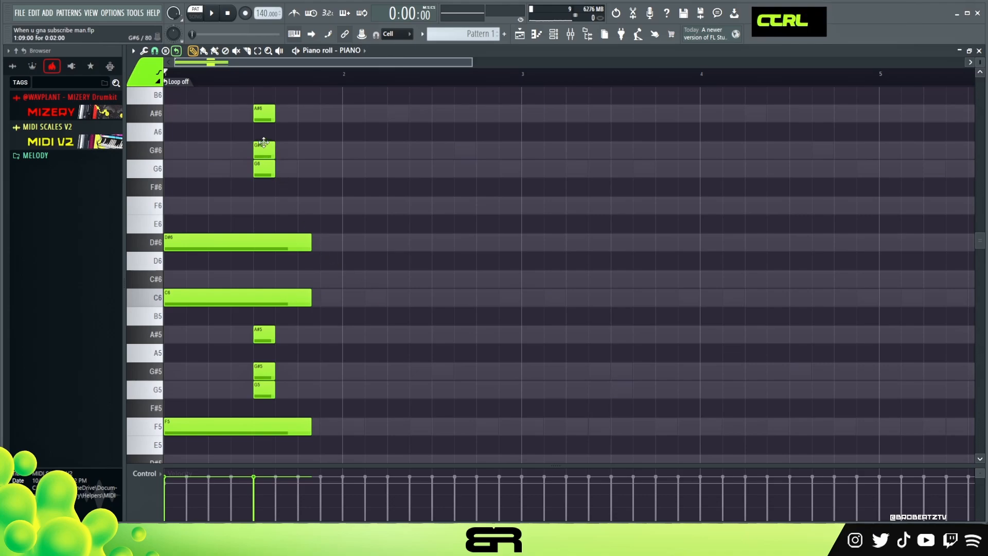
# Step: Stagger G#6 and A#6 half a beat apart after G6, and move D#6 to beat 4 of bar 1
pyautogui.moveTo(261, 152); pyautogui.dragTo(283, 153)
pyautogui.moveTo(264, 114); pyautogui.dragTo(309, 115)
pyautogui.keyDown('ctrl'); pyautogui.click(223, 249); pyautogui.keyUp('ctrl')
pyautogui.moveTo(223, 249); pyautogui.dragTo(346, 249)
pyautogui.rightClick(362, 312)
# Step: Move the short G#5 to the start of bar 2 and the short G5 to beat 2 of bar 2
pyautogui.keyDown('ctrl'); pyautogui.click(304, 292); pyautogui.keyUp('ctrl')
pyautogui.keyDown('ctrl'); pyautogui.keyDown('shift'); pyautogui.click(305, 427); pyautogui.keyUp('shift'); pyautogui.keyUp('ctrl')
pyautogui.rightClick(301, 393)
pyautogui.moveTo(279, 364); pyautogui.dragTo(266, 386)
pyautogui.moveTo(267, 381); pyautogui.dragTo(402, 386)
pyautogui.rightClick(381, 379)
# Step: Copy the D#6 note down an octave to step 11 of bar 2 and shorten the copy to two steps
pyautogui.keyDown('ctrl'); pyautogui.click(402, 242); pyautogui.keyUp('ctrl')
pyautogui.moveTo(355, 224); pyautogui.dragTo(443, 225)
pyautogui.rightClick(421, 221)
pyautogui.keyDown('ctrl'); pyautogui.click(378, 242); pyautogui.keyUp('ctrl')
pyautogui.moveTo(379, 242); pyautogui.dragTo(518, 247)
pyautogui.hotkey('ctrl', 'Down')
pyautogui.rightClick(540, 306)
pyautogui.keyDown('ctrl'); pyautogui.click(535, 451); pyautogui.keyUp('ctrl')
pyautogui.hotkey('shift', 'd')
pyautogui.rightClick(528, 417)
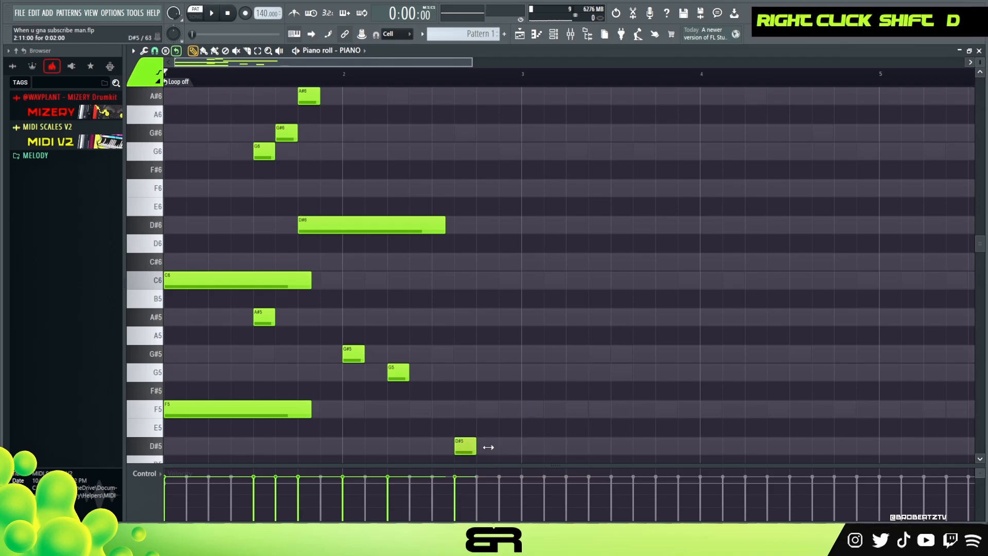
# Step: Lengthen D#5 to the end of bar 2, extend G5 and G#5 within bar 2, and hold C6 and F5 into bar 2
pyautogui.moveTo(476, 448); pyautogui.dragTo(521, 447)
pyautogui.moveTo(409, 372); pyautogui.dragTo(498, 372)
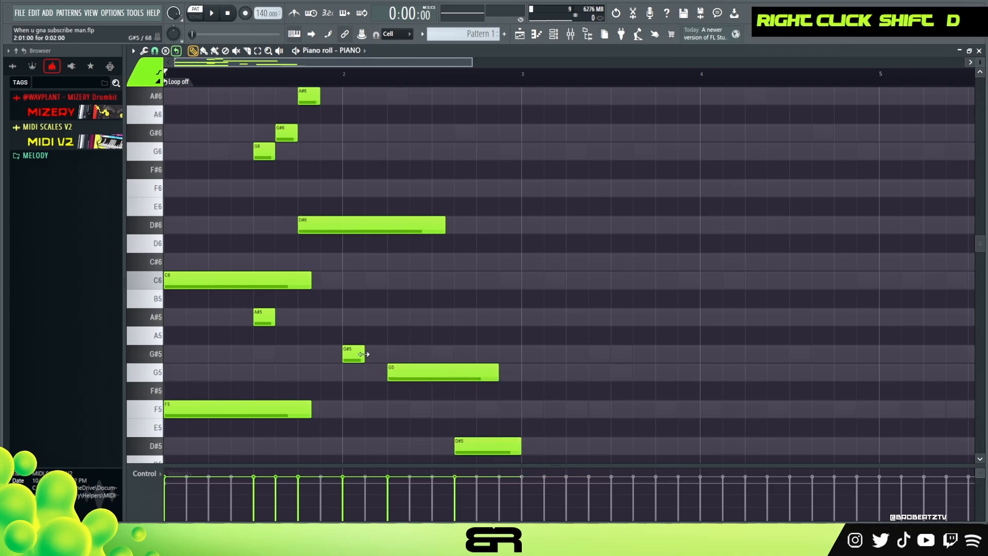
pyautogui.moveTo(365, 354); pyautogui.dragTo(454, 354)
pyautogui.keyDown('ctrl'); pyautogui.click(304, 280); pyautogui.keyUp('ctrl')
pyautogui.keyDown('ctrl'); pyautogui.keyDown('shift'); pyautogui.click(308, 411); pyautogui.keyUp('shift'); pyautogui.keyUp('ctrl')
pyautogui.moveTo(310, 412); pyautogui.dragTo(409, 412)
pyautogui.rightClick(578, 335)
pyautogui.click(213, 317)
pyautogui.click(214, 354)
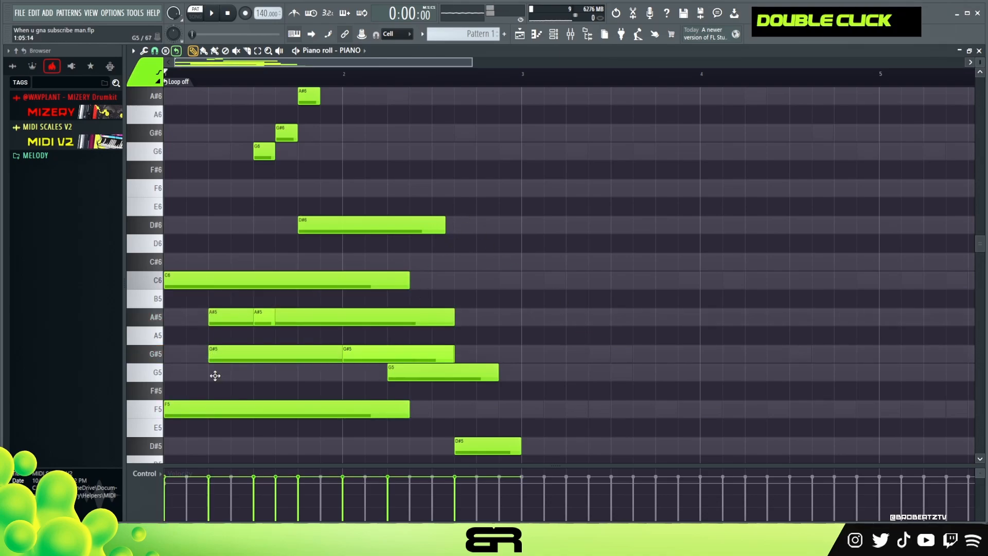
pyautogui.click(214, 374)
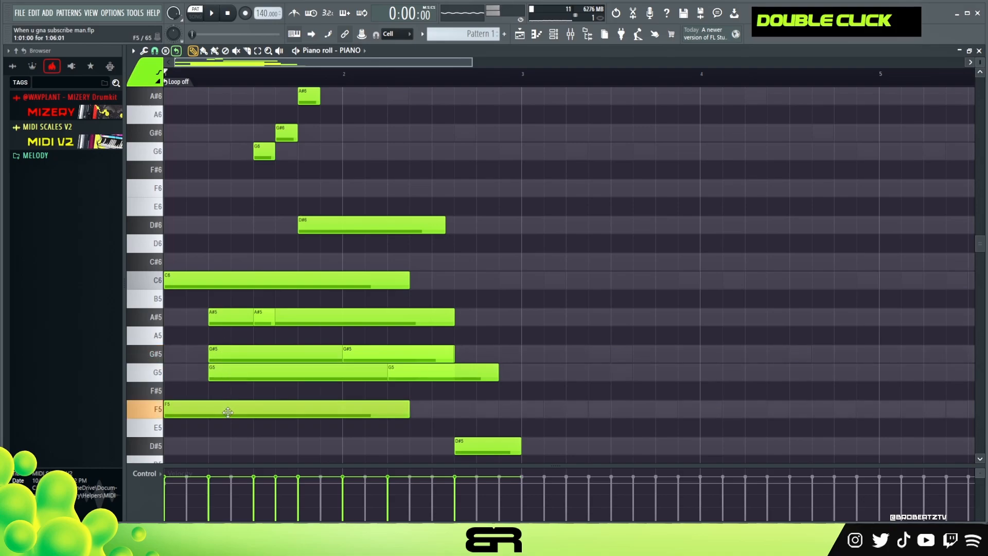
pyautogui.click(219, 443)
pyautogui.rightClick(219, 442)
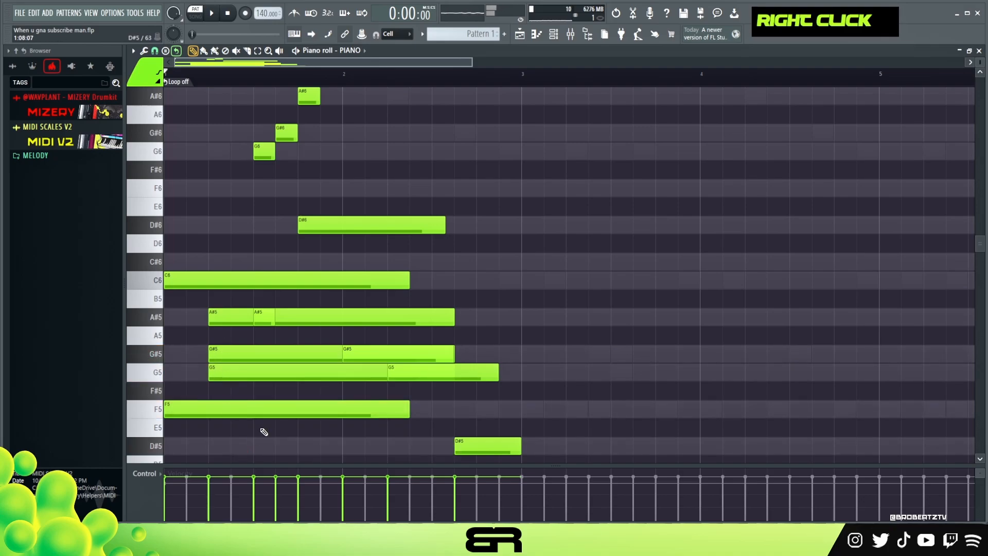
pyautogui.rightClick(237, 316)
pyautogui.rightClick(238, 354)
pyautogui.rightClick(239, 371)
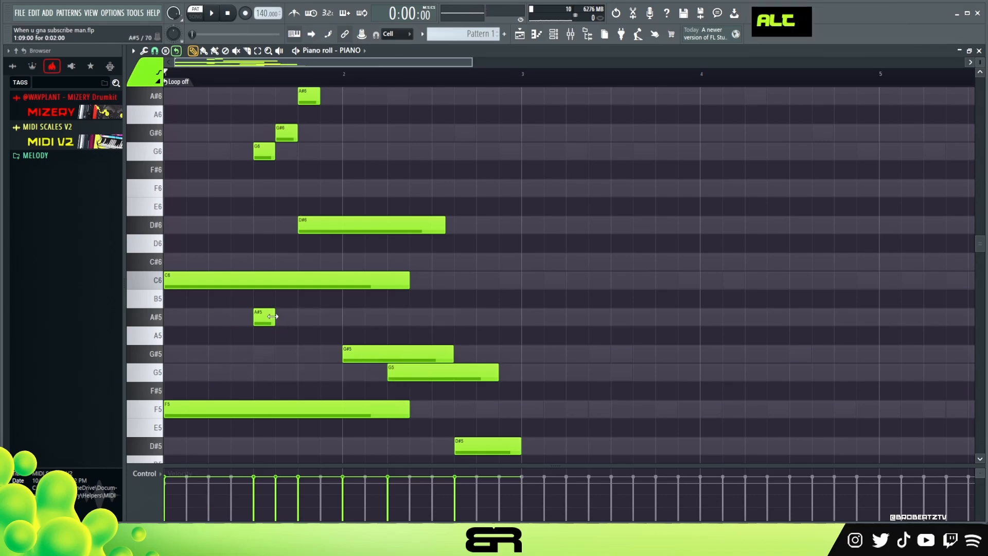
# Step: Delete the short A#5, trim G6 and G#6 very short, and lengthen A#6 nearly to the end of bar 2
pyautogui.rightClick(273, 316)
pyautogui.scroll(2, 355, 247)
pyautogui.moveTo(315, 152); pyautogui.dragTo(389, 156)
pyautogui.rightClick(384, 153)
pyautogui.moveTo(261, 233); pyautogui.dragTo(280, 199)
pyautogui.click(301, 151)
pyautogui.keyDown('alt'); pyautogui.moveTo(304, 155); pyautogui.dragTo(491, 155); pyautogui.keyUp('alt')
# Step: Play back the two-bar piano phrase and duplicate it to fill bars 3 to 8
pyautogui.press('space')
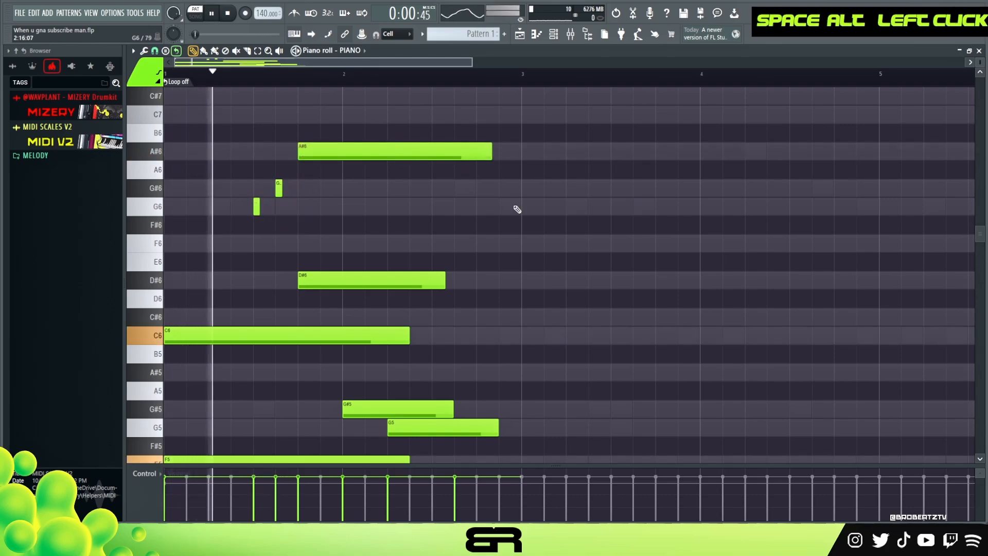
pyautogui.scroll(3, 514, 211)
pyautogui.scroll(-3, 535, 247)
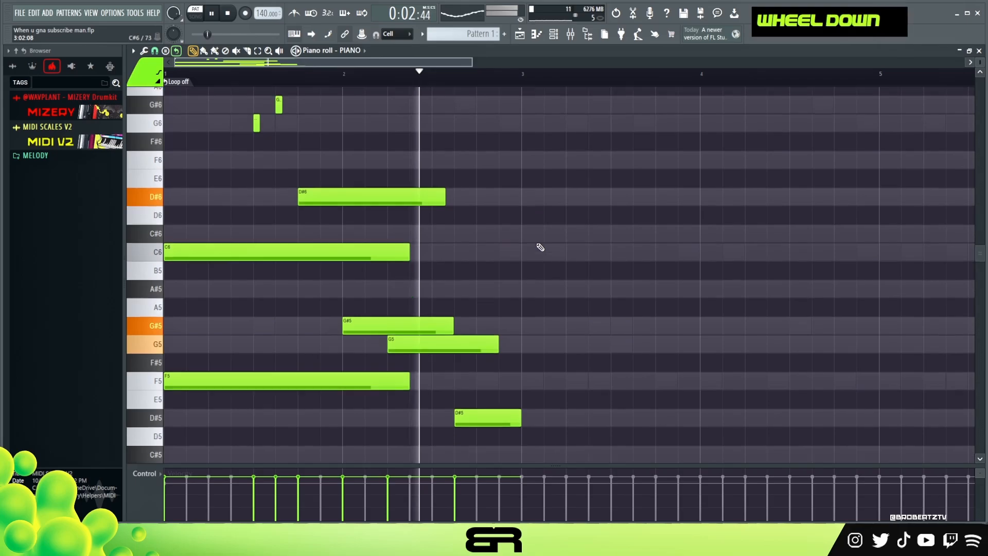
pyautogui.press('space')
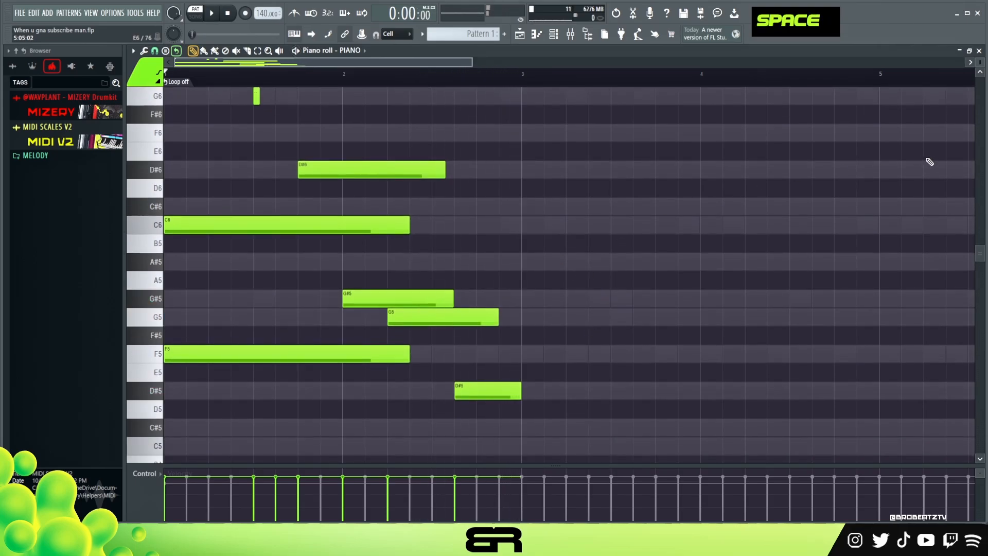
pyautogui.scroll(-1, 234, 254)
pyautogui.hotkey('ctrl', 'a')
pyautogui.keyDown('shift'); pyautogui.moveTo(234, 227); pyautogui.dragTo(592, 227); pyautogui.keyUp('shift')
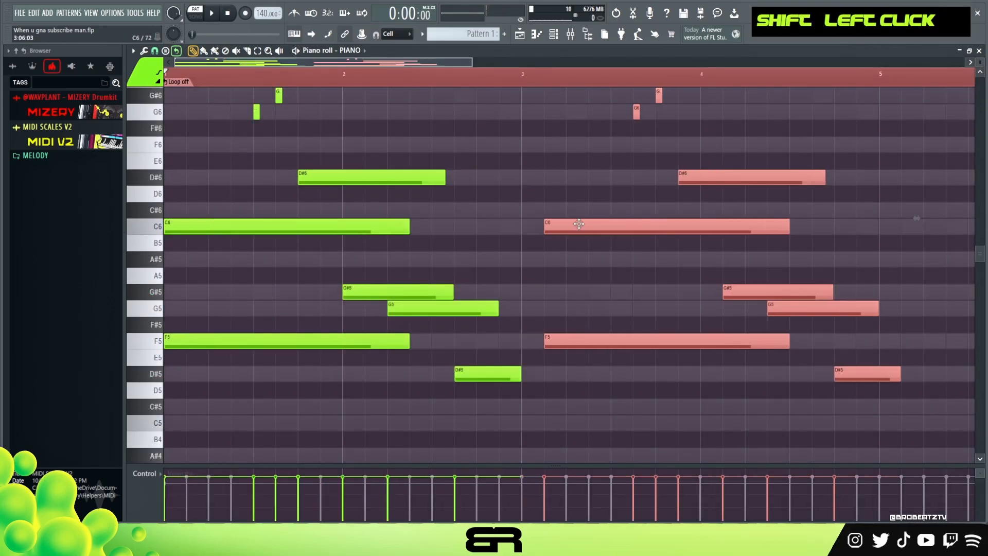
pyautogui.hotkey('ctrl', 'a')
pyautogui.keyDown('shift'); pyautogui.moveTo(211, 229); pyautogui.dragTo(926, 234); pyautogui.keyUp('shift')
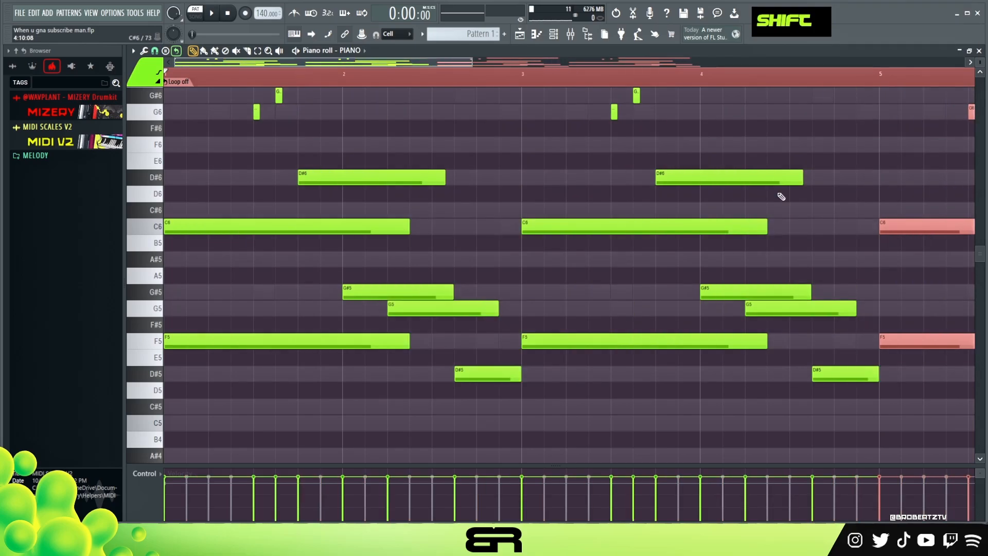
pyautogui.scroll(2, 482, 117)
pyautogui.scroll(-4, 435, 73)
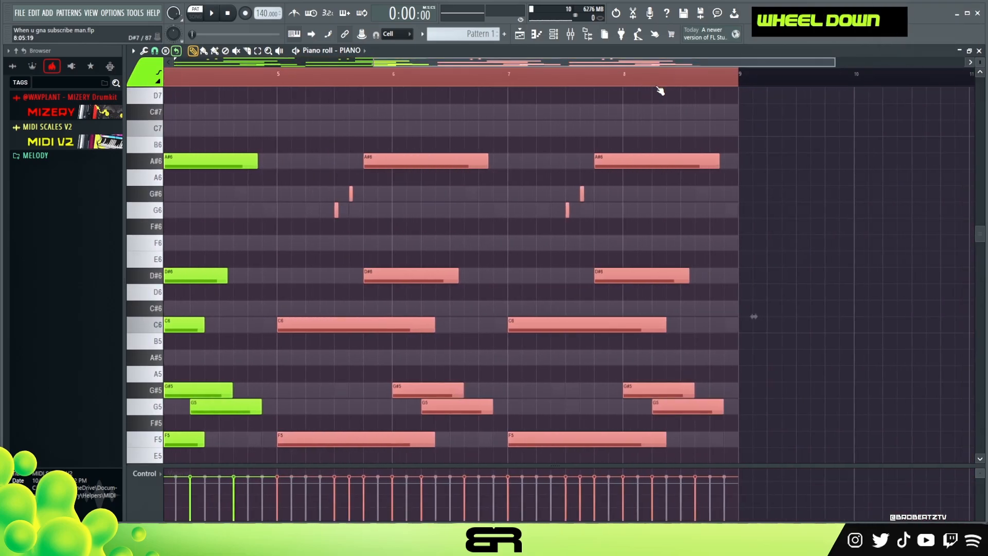
pyautogui.doubleClick(649, 81)
# Step: Copy the short G6 and G#6 pair from bar 7 into the second half of bar 8, with G#6 placed before G6
pyautogui.scroll(2, 652, 83)
pyautogui.keyDown('ctrl'); pyautogui.moveTo(504, 224); pyautogui.dragTo(520, 210); pyautogui.keyUp('ctrl')
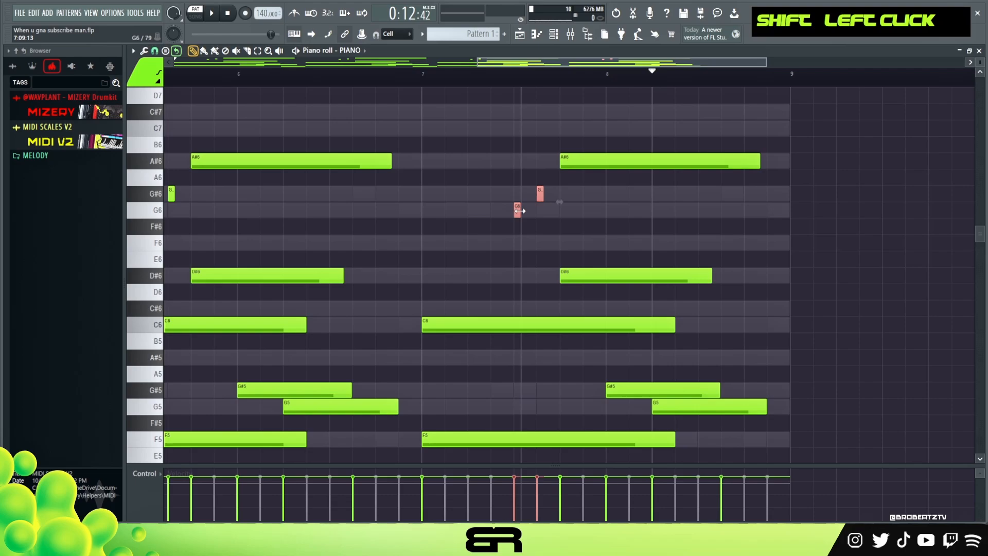
pyautogui.moveTo(714, 219)
pyautogui.keyDown('shift'); pyautogui.mouseDown()
pyautogui.moveTo(563, 212)
pyautogui.moveTo(705, 224)
pyautogui.moveTo(700, 195)
pyautogui.moveTo(723, 211)
pyautogui.mouseUp(); pyautogui.keyUp('shift')
pyautogui.keyDown('shift'); pyautogui.scroll(1, 518, 212); pyautogui.keyUp('shift')
pyautogui.keyDown('shift'); pyautogui.scroll(-1, 541, 215); pyautogui.keyUp('shift')
pyautogui.rightClick(712, 237)
pyautogui.keyDown('ctrl'); pyautogui.click(724, 210); pyautogui.keyUp('ctrl')
pyautogui.hotkey('shift', '2')
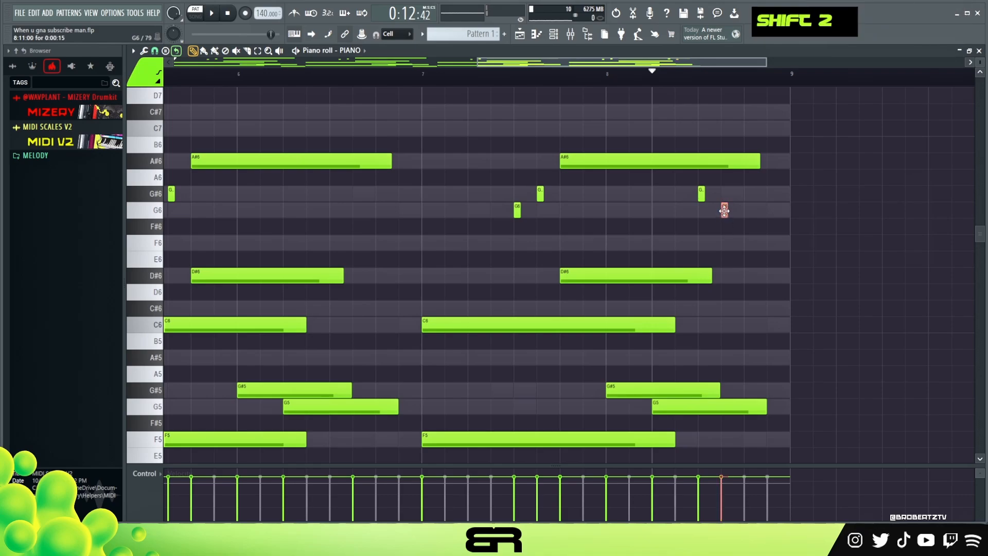
# Step: Copy the short G#6 in bar 8 down to F6, placing the copy half a beat earlier
pyautogui.rightClick(761, 236)
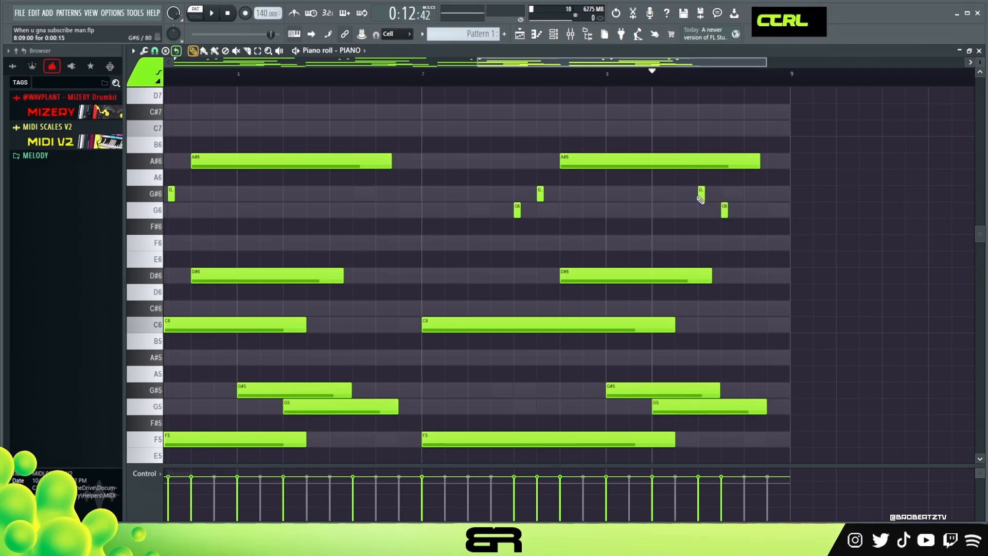
pyautogui.rightClick(738, 251)
pyautogui.moveTo(707, 240); pyautogui.dragTo(741, 195)
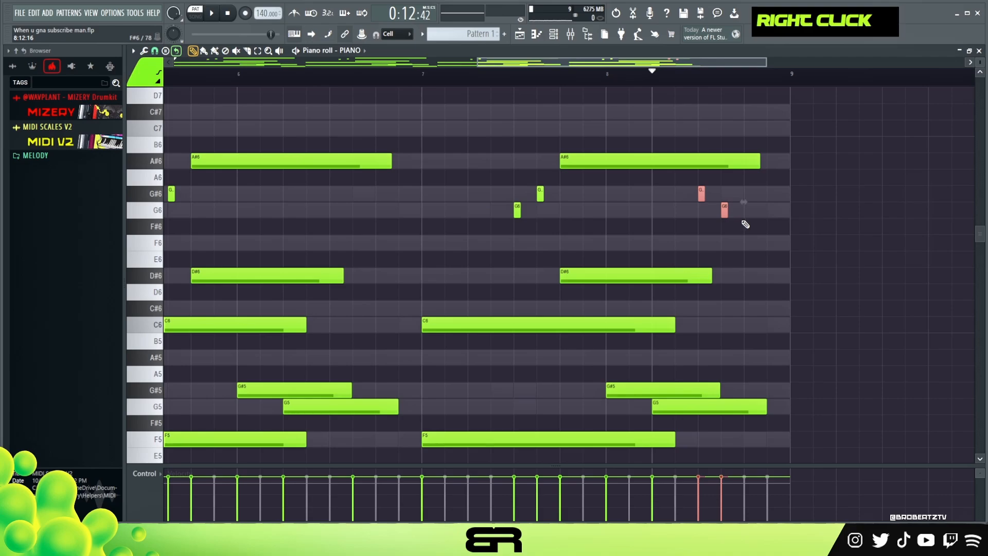
pyautogui.rightClick(816, 237)
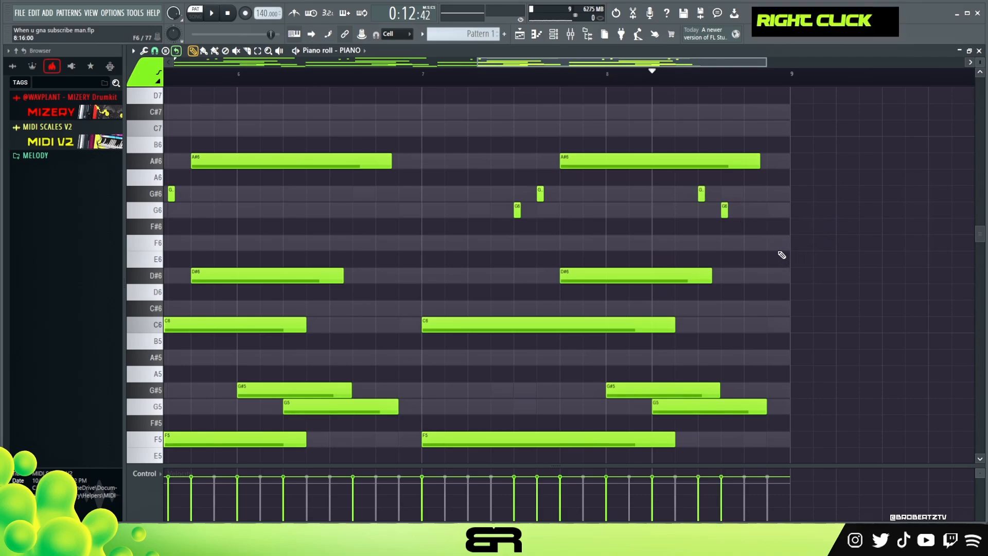
pyautogui.keyDown('ctrl'); pyautogui.click(701, 195); pyautogui.keyUp('ctrl')
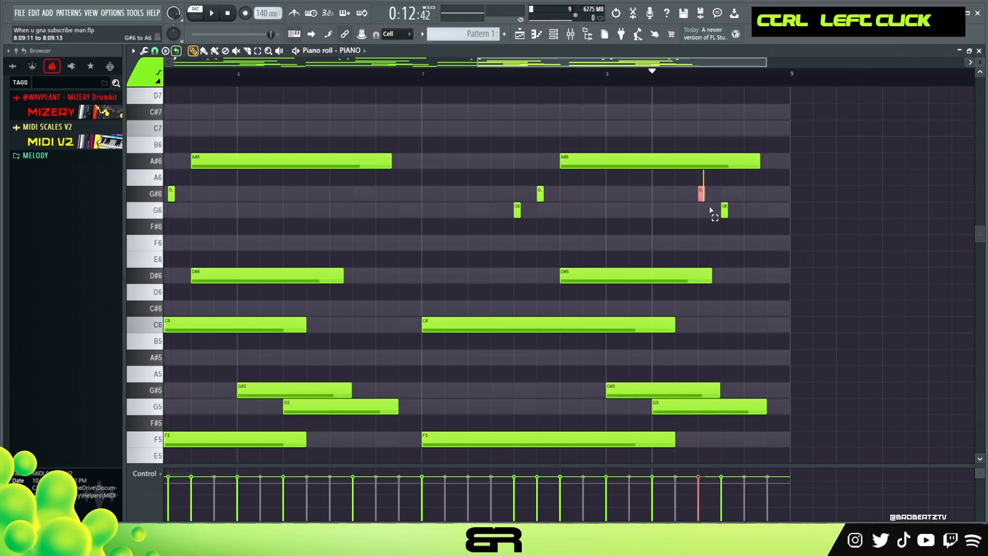
pyautogui.keyDown('shift'); pyautogui.moveTo(704, 194); pyautogui.dragTo(675, 254); pyautogui.keyUp('shift')
pyautogui.keyDown('ctrl'); pyautogui.moveTo(662, 168); pyautogui.dragTo(706, 256); pyautogui.keyUp('ctrl')
pyautogui.rightClick(704, 251)
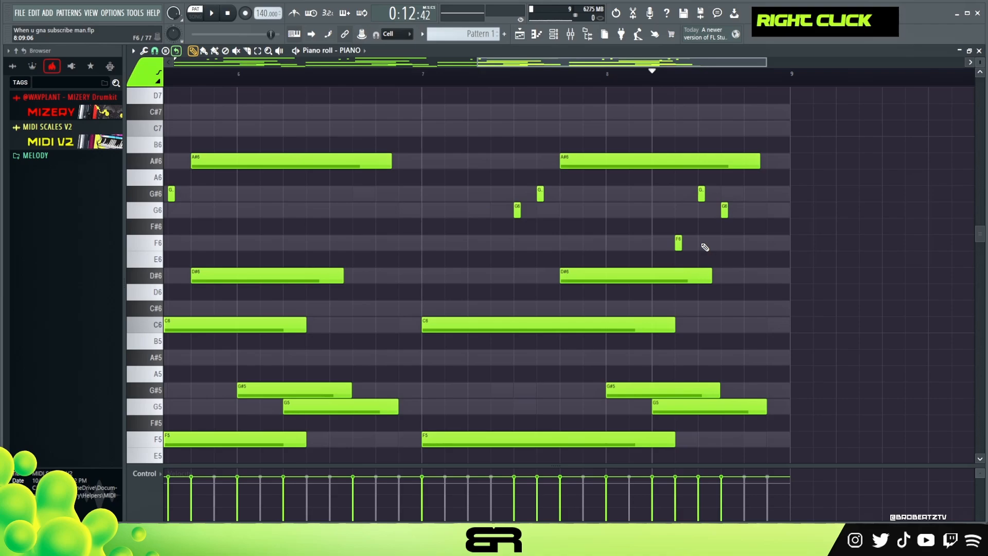
# Step: Copy bar 8's short G#6 up to C7 at the same position and shorten the A#6 that runs from bar 7
pyautogui.keyDown('ctrl'); pyautogui.click(701, 194); pyautogui.keyUp('ctrl')
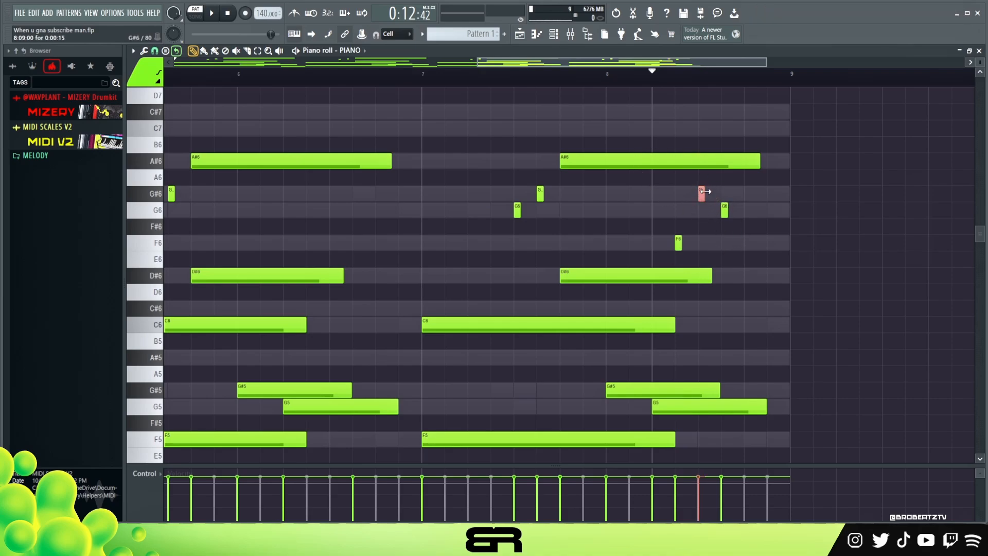
pyautogui.keyDown('shift'); pyautogui.moveTo(702, 194); pyautogui.dragTo(703, 129); pyautogui.keyUp('shift')
pyautogui.rightClick(759, 174)
pyautogui.keyDown('alt'); pyautogui.moveTo(758, 163); pyautogui.dragTo(672, 162); pyautogui.keyUp('alt')
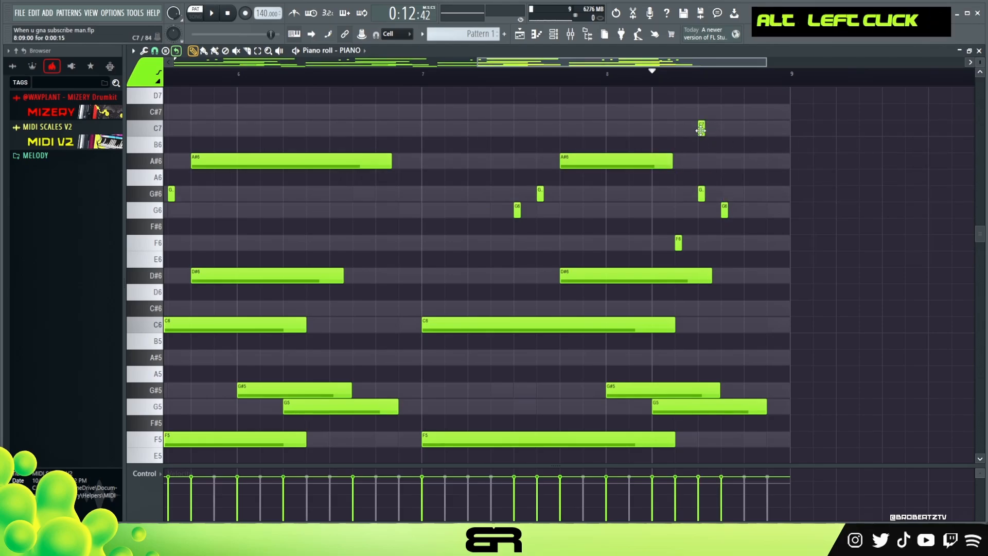
pyautogui.click(701, 241)
pyautogui.rightClick(678, 243)
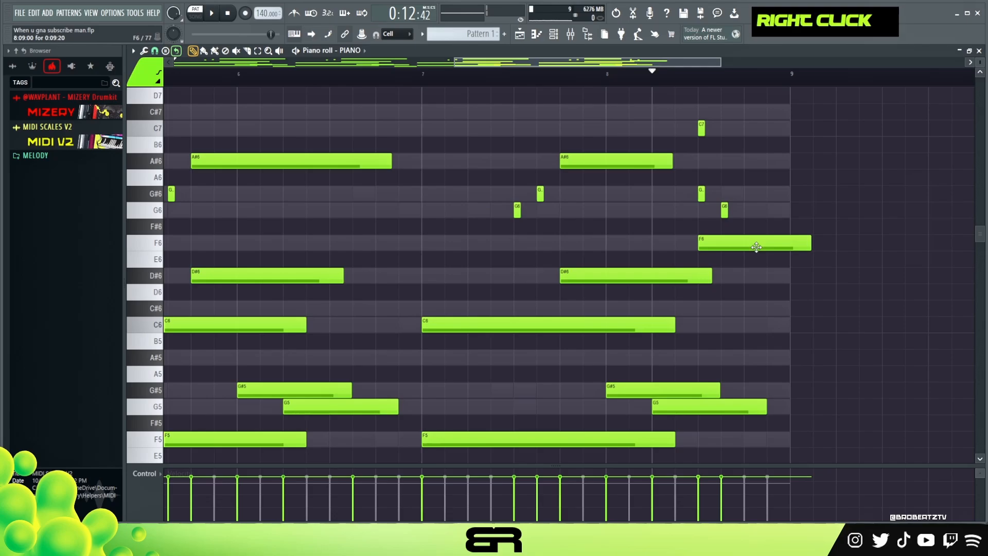
pyautogui.rightClick(757, 247)
pyautogui.doubleClick(702, 226)
pyautogui.keyDown('alt'); pyautogui.rightClick(706, 214); pyautogui.keyUp('alt')
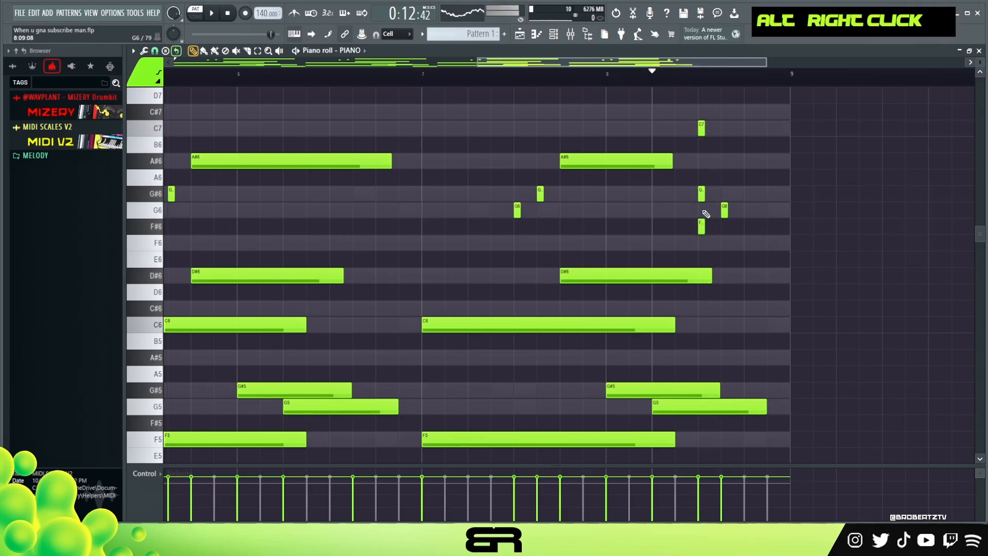
pyautogui.moveTo(702, 228); pyautogui.dragTo(684, 240)
pyautogui.keyDown('alt'); pyautogui.rightClick(706, 227); pyautogui.keyUp('alt')
pyautogui.keyDown('alt'); pyautogui.rightClick(708, 231); pyautogui.keyUp('alt')
# Step: Lower bar 8's short C7 an octave to C6 and lengthen it almost to the end of the bar
pyautogui.keyDown('ctrl'); pyautogui.click(702, 130); pyautogui.keyUp('ctrl')
pyautogui.hotkey('ctrl', 'Down')
pyautogui.click(701, 321)
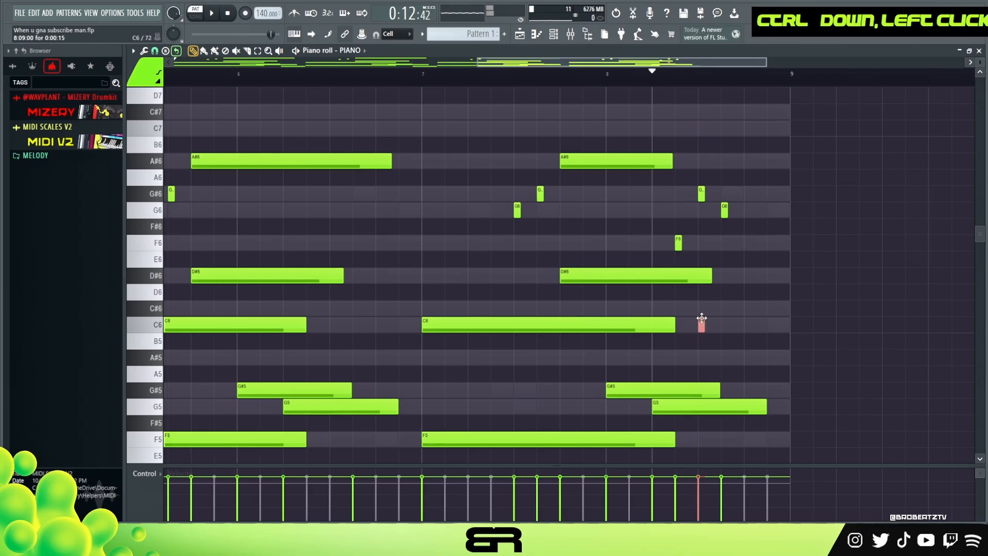
pyautogui.moveTo(705, 329); pyautogui.dragTo(786, 328)
pyautogui.rightClick(746, 232)
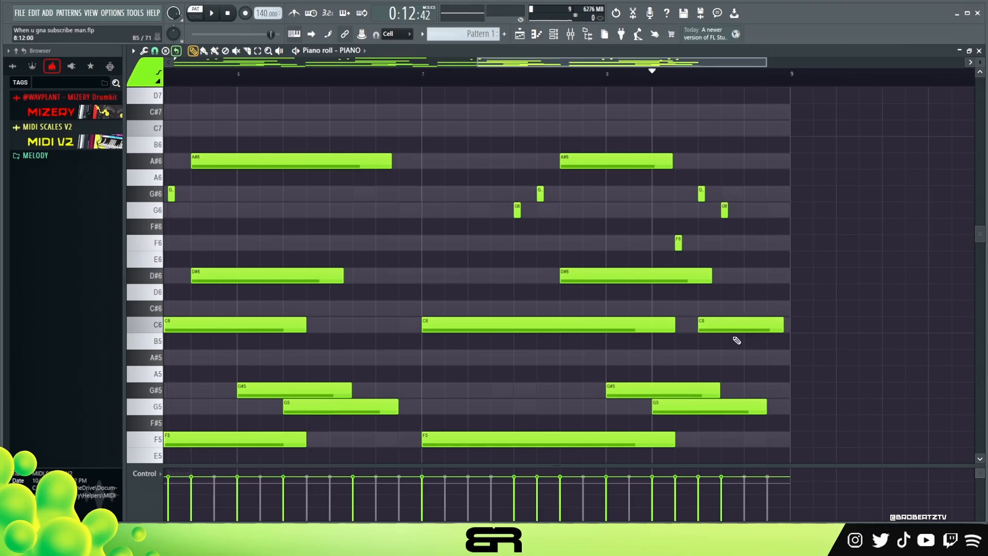
# Step: Add a short C#6 half a beat before the short F6 in bar 8 and trim bar 7's long C6 to make room
pyautogui.press('ctrl')
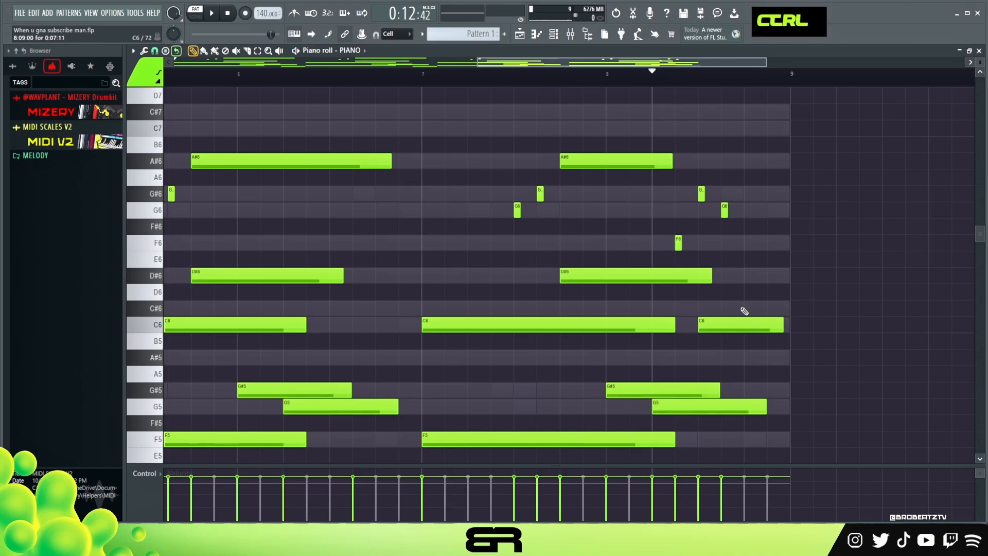
pyautogui.keyDown('ctrl'); pyautogui.click(678, 243); pyautogui.keyUp('ctrl')
pyautogui.moveTo(678, 242); pyautogui.dragTo(697, 252)
pyautogui.keyDown('ctrl'); pyautogui.click(654, 309); pyautogui.keyUp('ctrl')
pyautogui.keyDown('ctrl'); pyautogui.keyDown('shift'); pyautogui.click(701, 194); pyautogui.keyUp('shift'); pyautogui.keyUp('ctrl')
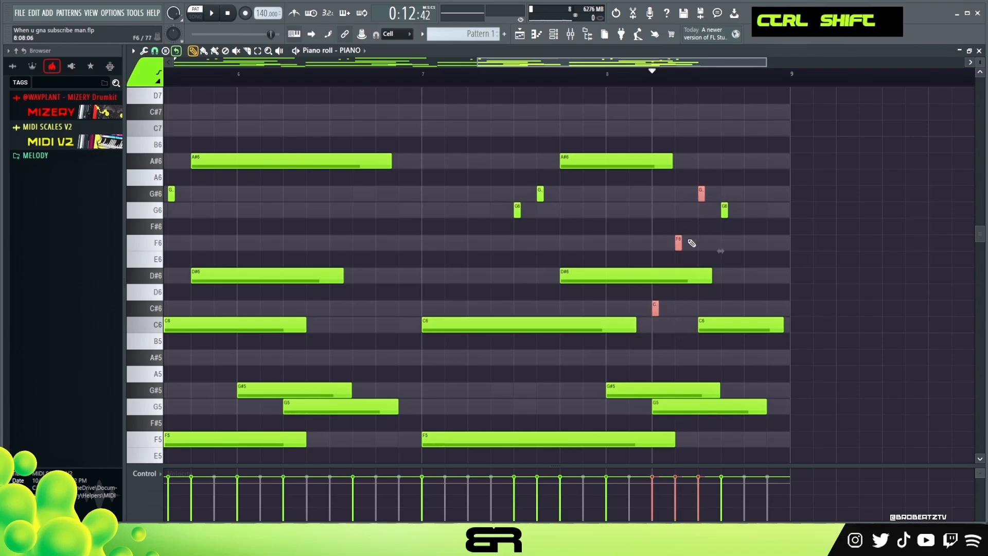
# Step: Play back the new ending from the second half of bar 7
pyautogui.press('space')
pyautogui.press('space')
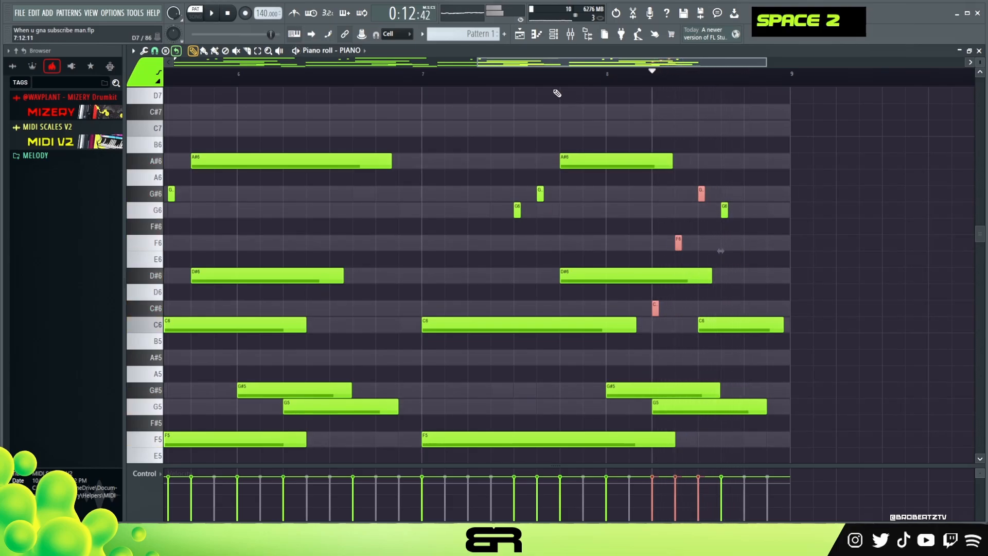
pyautogui.click(563, 72)
pyautogui.press('space')
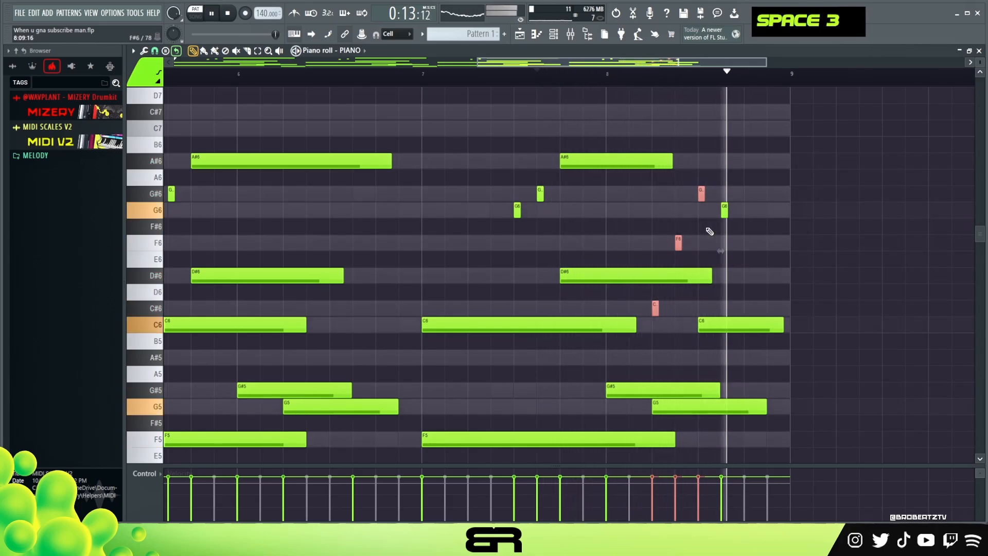
pyautogui.press('space')
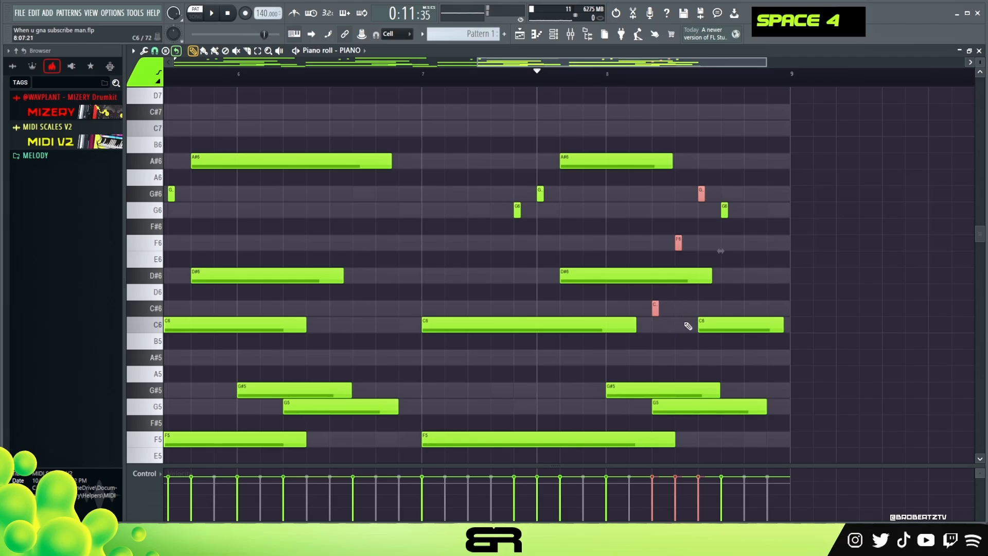
# Step: Delete the short C#6 in bar 8 and lengthen the last A#6 to end together with D#6
pyautogui.rightClick(688, 326)
pyautogui.rightClick(655, 308)
pyautogui.moveTo(674, 164); pyautogui.dragTo(712, 164)
# Step: Add a one-beat C7 at the end of bar 8 by copying C6 up an octave, and lengthen G6 to meet it
pyautogui.keyDown('ctrl'); pyautogui.click(741, 325); pyautogui.keyUp('ctrl')
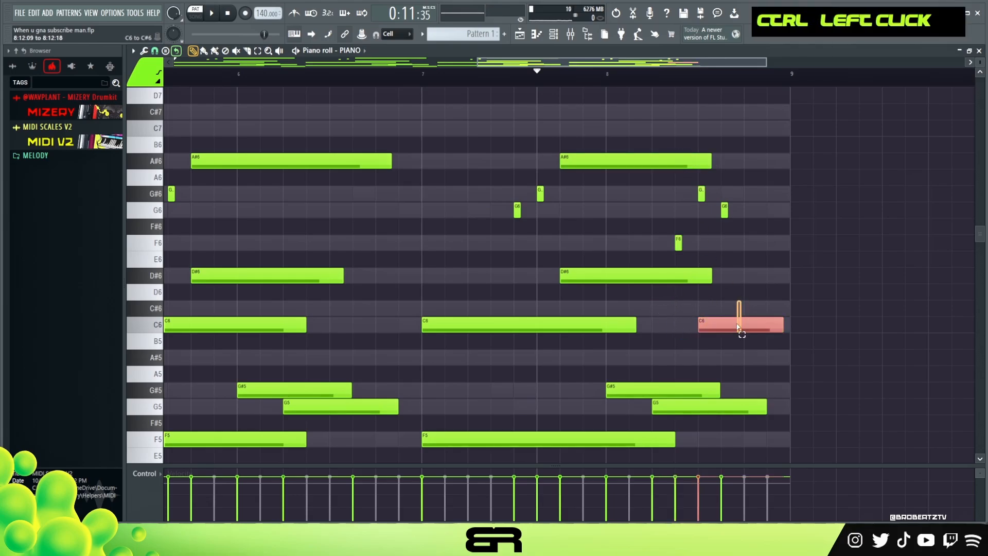
pyautogui.moveTo(741, 325); pyautogui.dragTo(810, 325)
pyautogui.hotkey('ctrl', 'Up')
pyautogui.moveTo(796, 131)
pyautogui.mouseDown()
pyautogui.moveTo(773, 135)
pyautogui.moveTo(785, 132)
pyautogui.mouseUp()
pyautogui.hotkey('shift', 'd')
pyautogui.rightClick(778, 197)
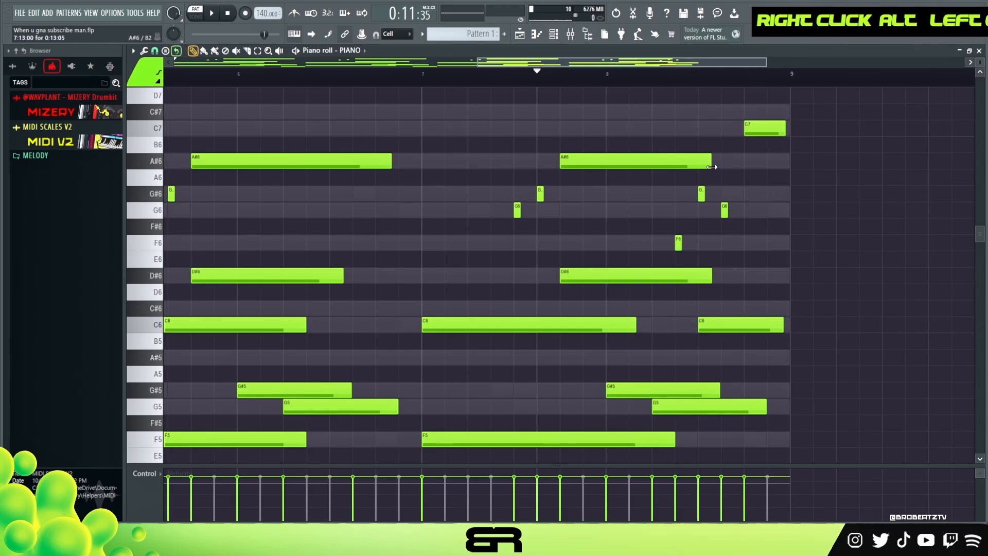
pyautogui.moveTo(727, 215); pyautogui.dragTo(744, 215)
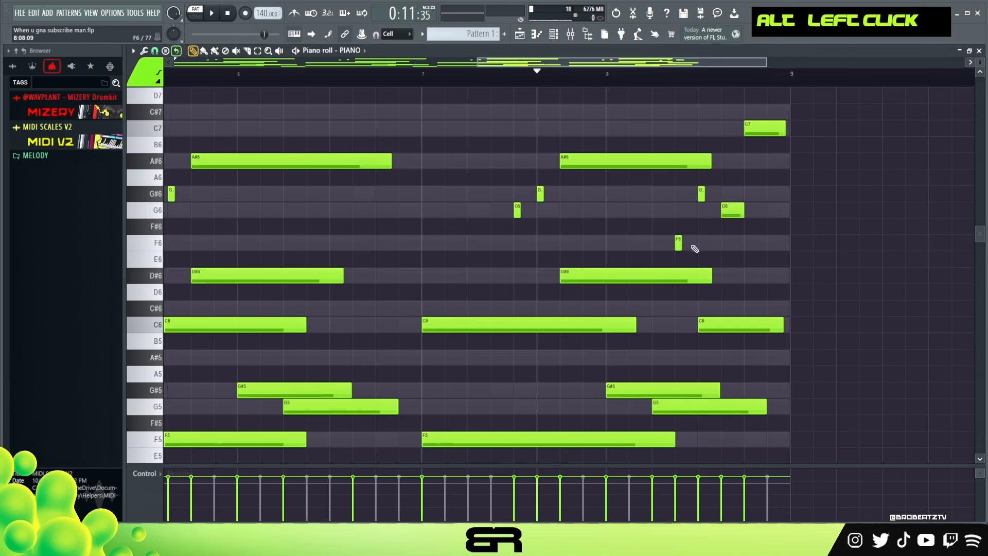
# Step: Shift the last C6 in bar 8 half a beat earlier to start with F6, and play back the ending
pyautogui.press('space')
pyautogui.press('space')
pyautogui.rightClick(693, 252)
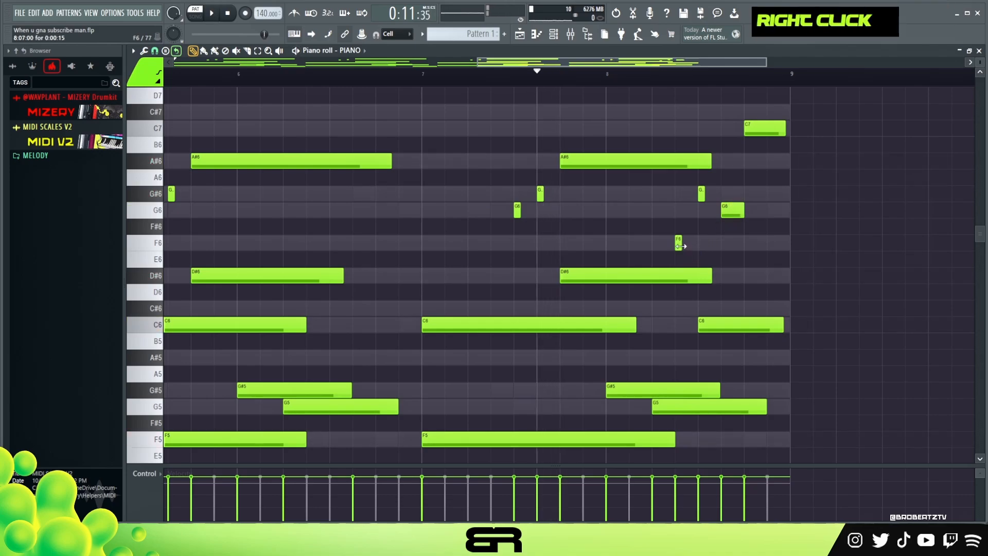
pyautogui.moveTo(740, 325); pyautogui.dragTo(718, 329)
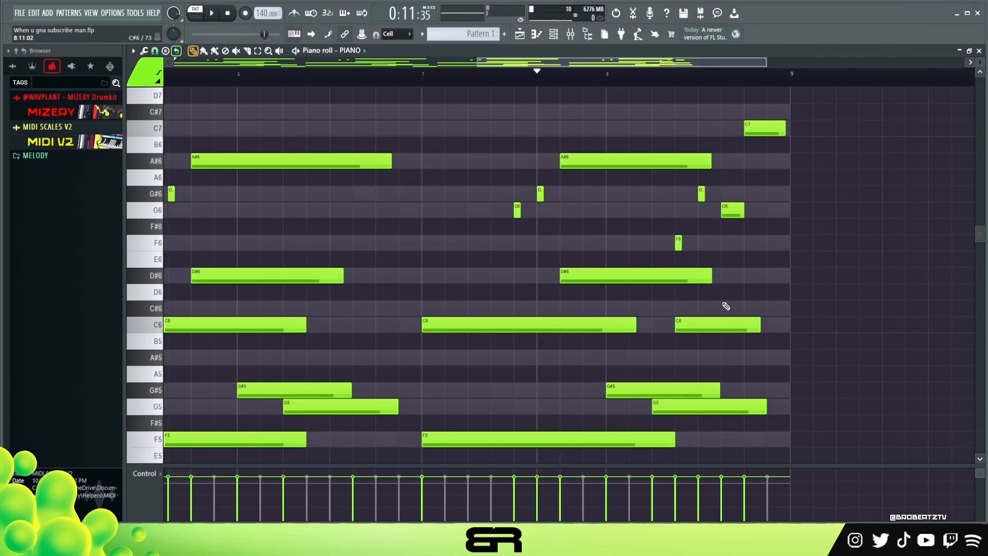
pyautogui.press('space')
pyautogui.press('space')
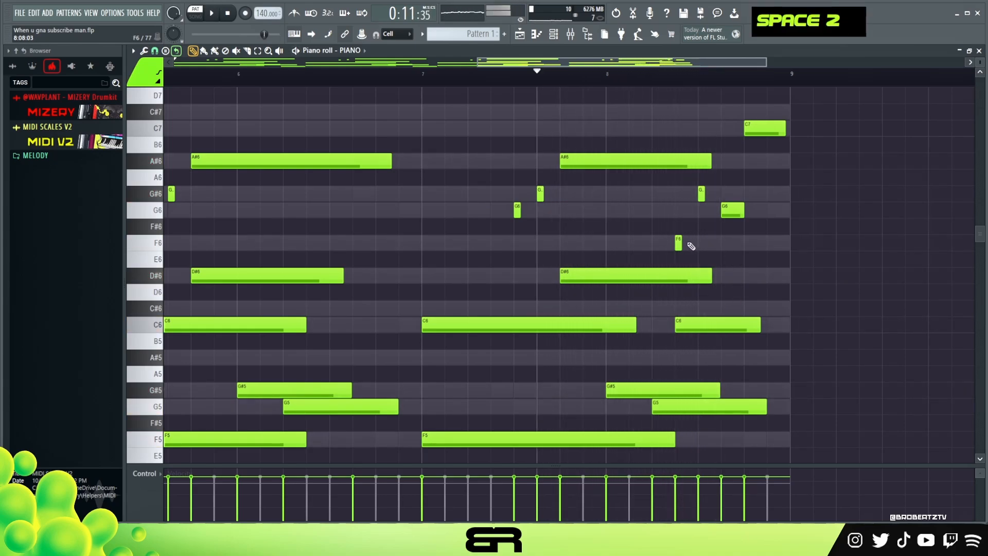
# Step: Lengthen F6 in bar 8 until it meets G6, and replay the phrase ending from bar 7
pyautogui.moveTo(682, 243); pyautogui.dragTo(721, 243)
pyautogui.press('space')
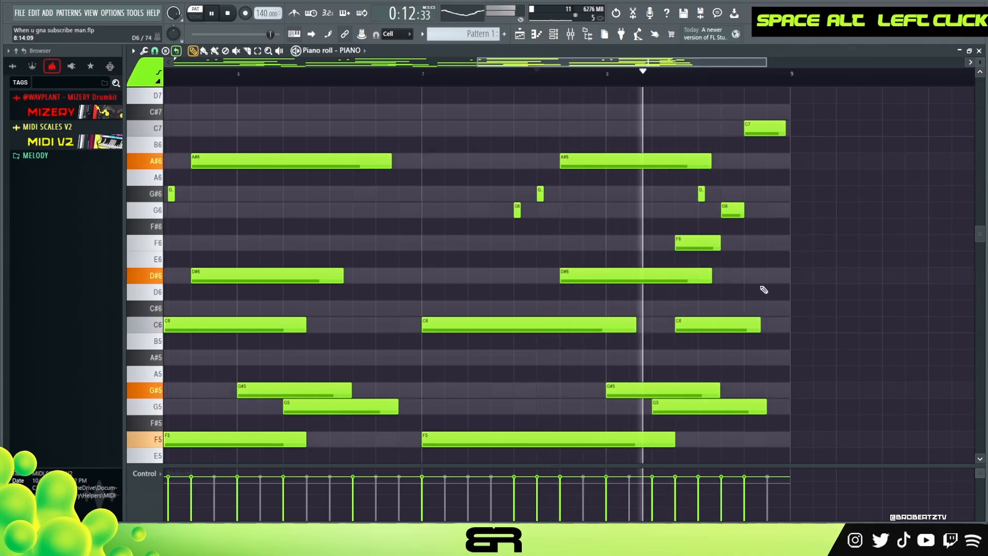
pyautogui.press('space')
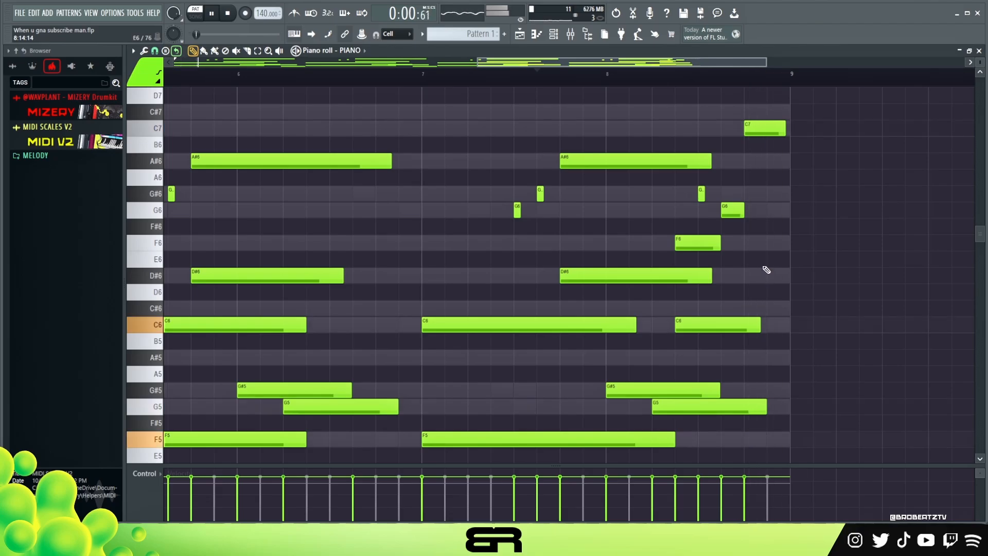
pyautogui.keyDown('ctrl'); pyautogui.rightClick(765, 245); pyautogui.keyUp('ctrl')
pyautogui.click(564, 73)
pyautogui.press('space')
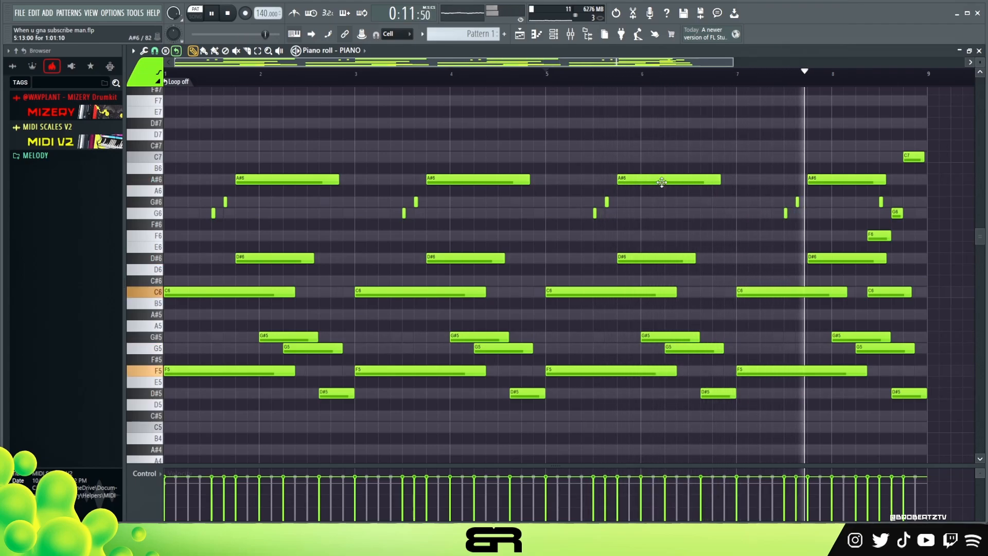
# Step: Trim the starts of the long C6 notes in bars 3 and 7 by half a beat, and play back the change
pyautogui.keyDown('ctrl'); pyautogui.click(430, 292); pyautogui.keyUp('ctrl')
pyautogui.press('space')
pyautogui.keyDown('ctrl'); pyautogui.keyDown('shift'); pyautogui.click(737, 293); pyautogui.keyUp('shift'); pyautogui.keyUp('ctrl')
pyautogui.moveTo(736, 296); pyautogui.dragTo(748, 295)
pyautogui.rightClick(645, 274)
pyautogui.press('space')
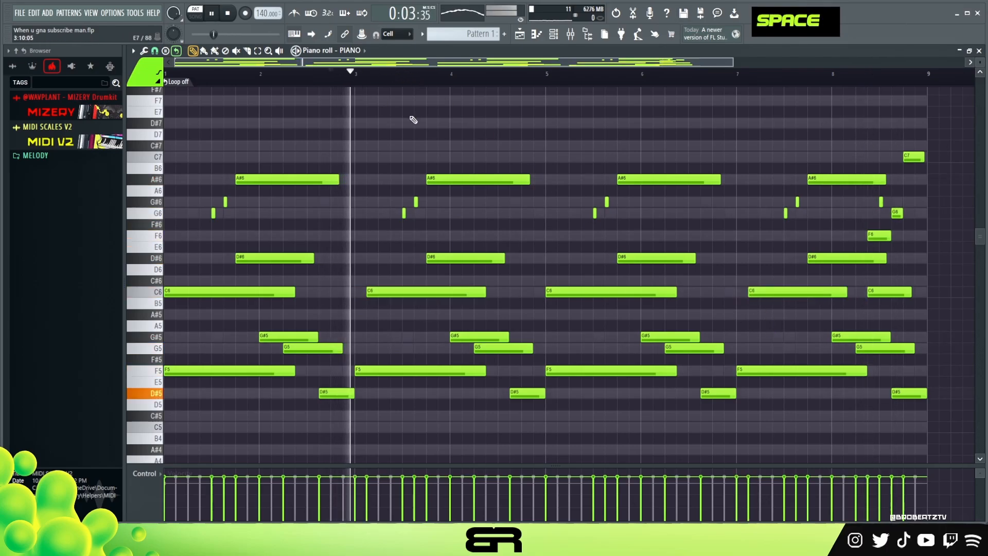
pyautogui.press('space')
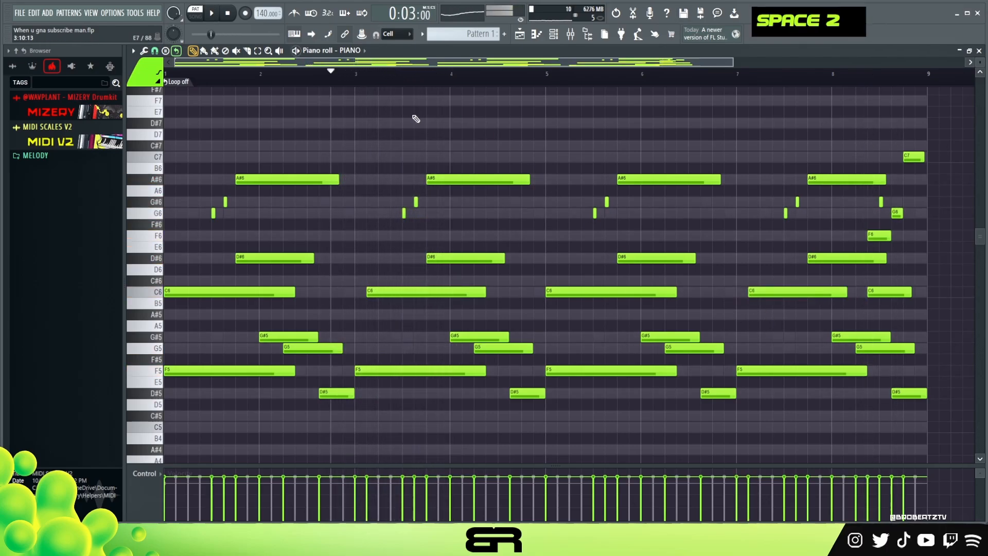
# Step: Open the BRASS channel's Brass Quartet instrument and audition notes in its trumpet range
pyautogui.click(555, 35)
pyautogui.click(290, 215)
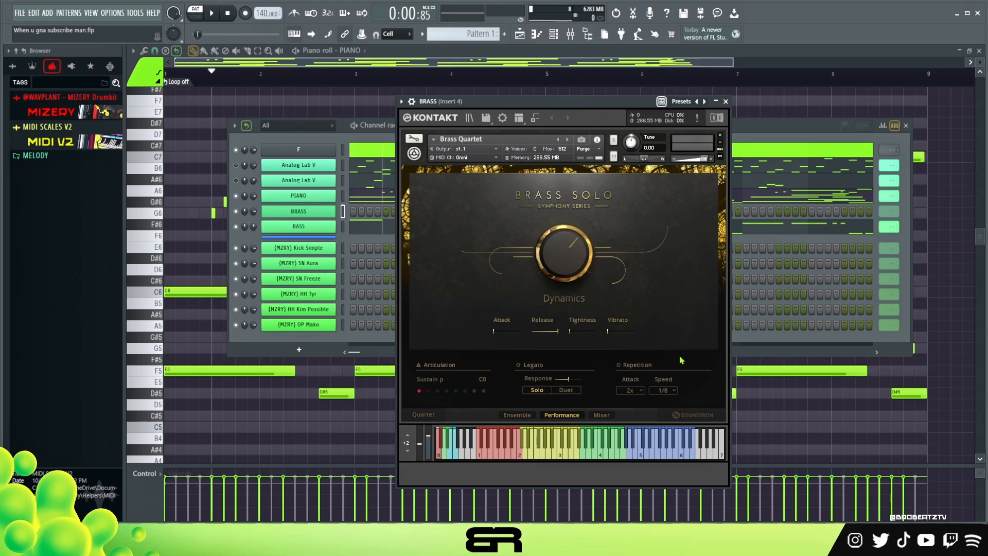
pyautogui.doubleClick(637, 445)
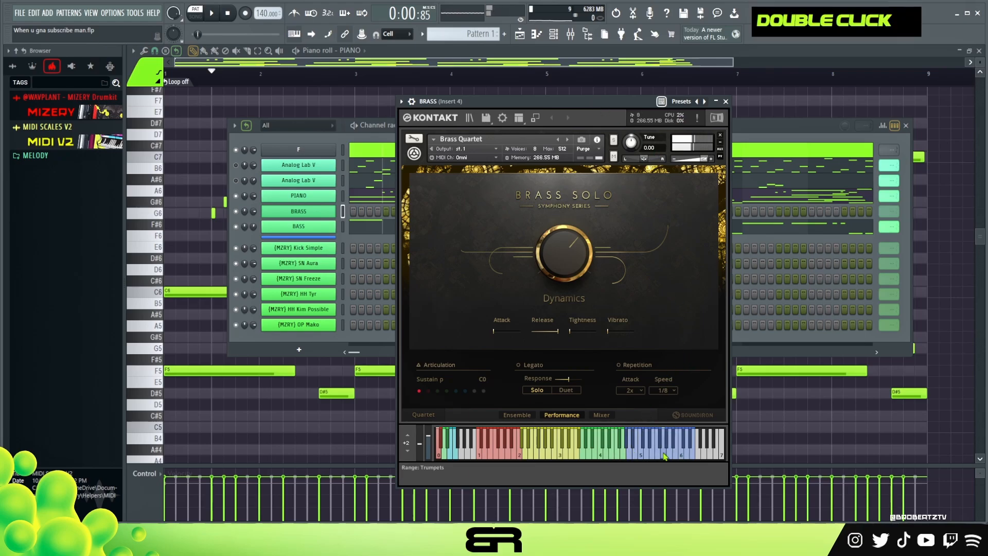
pyautogui.rightClick(335, 209)
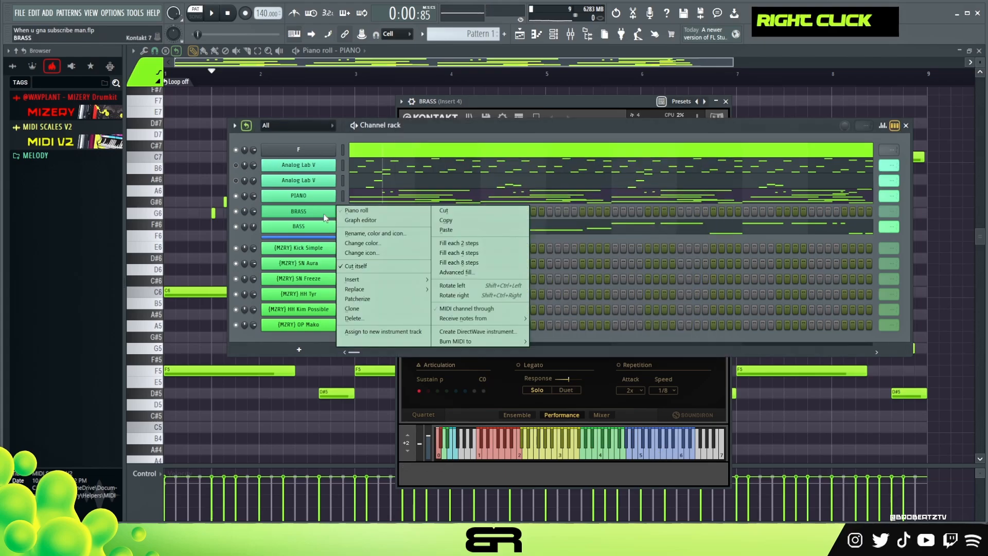
# Step: Open the BRASS channel's note editor, return the playhead to the start, and place a one-beat F5 at bar 1
pyautogui.click(363, 215)
pyautogui.moveTo(212, 74); pyautogui.dragTo(161, 82)
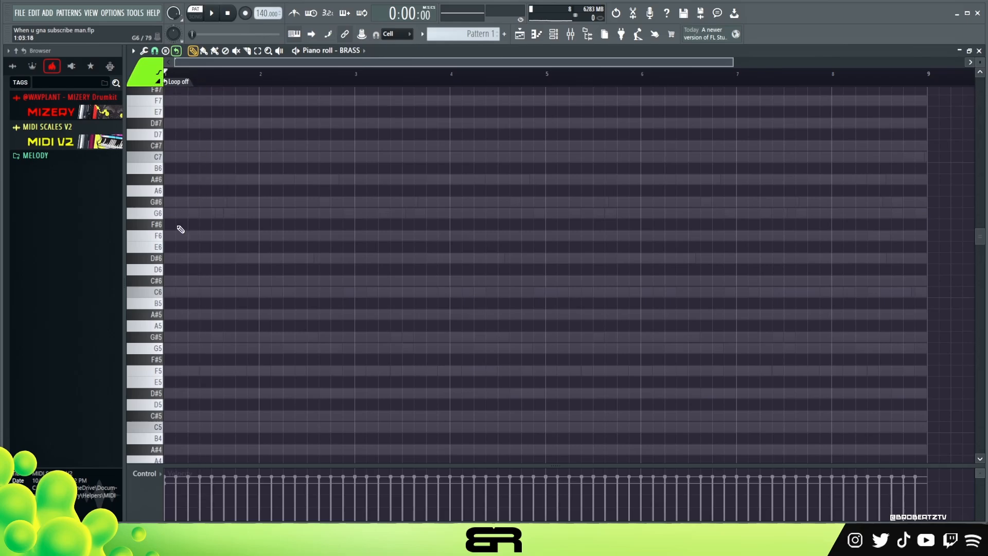
pyautogui.scroll(2, 979, 61)
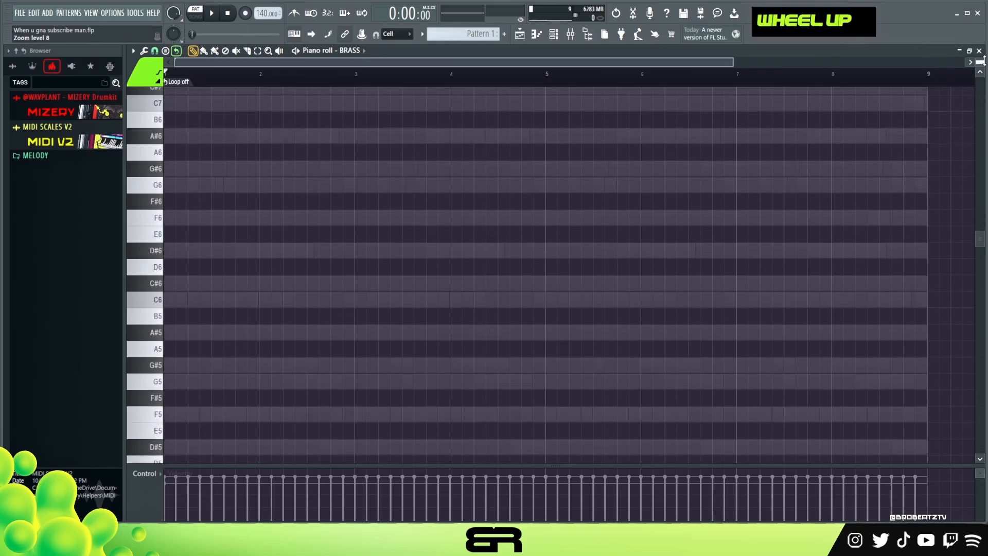
pyautogui.scroll(1, 979, 61)
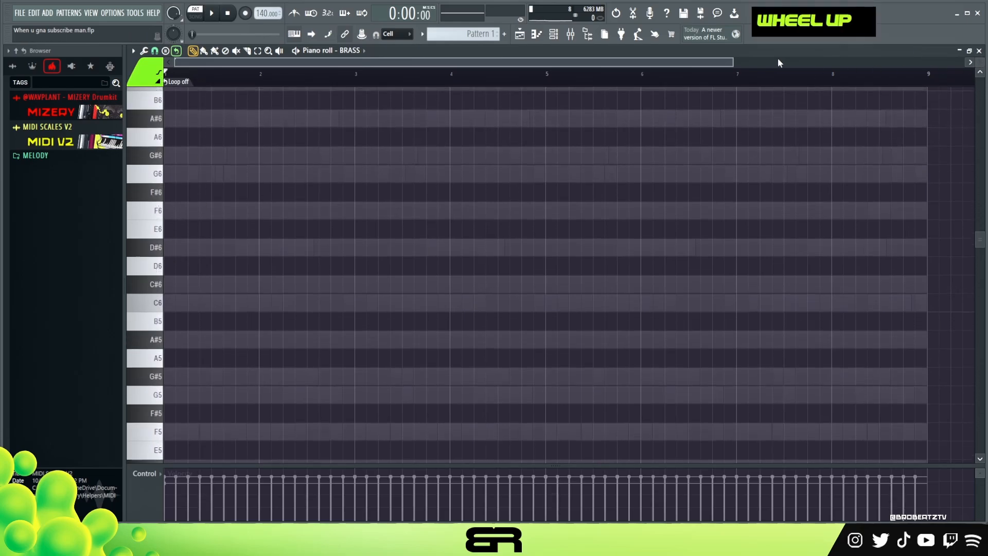
pyautogui.moveTo(734, 62); pyautogui.dragTo(706, 62)
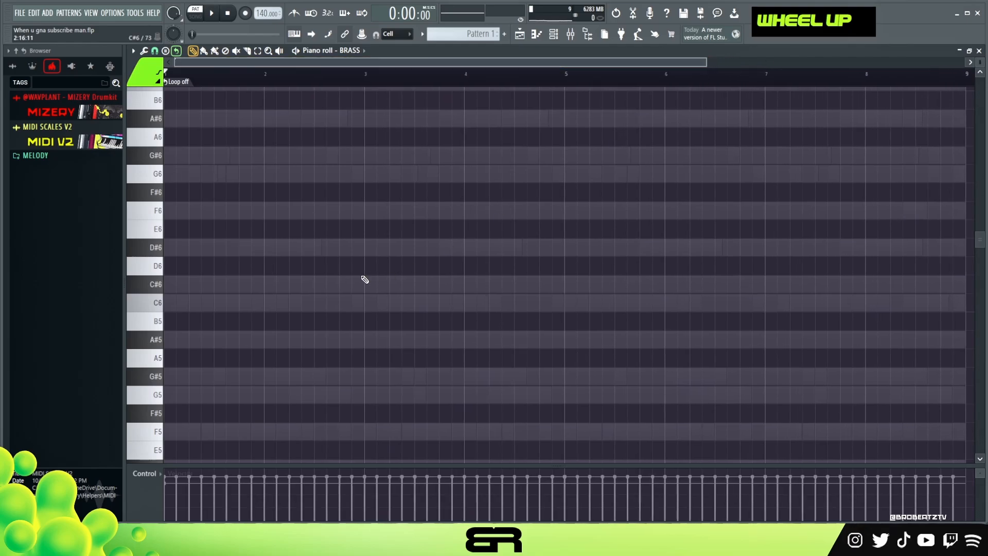
pyautogui.moveTo(212, 431); pyautogui.dragTo(176, 431)
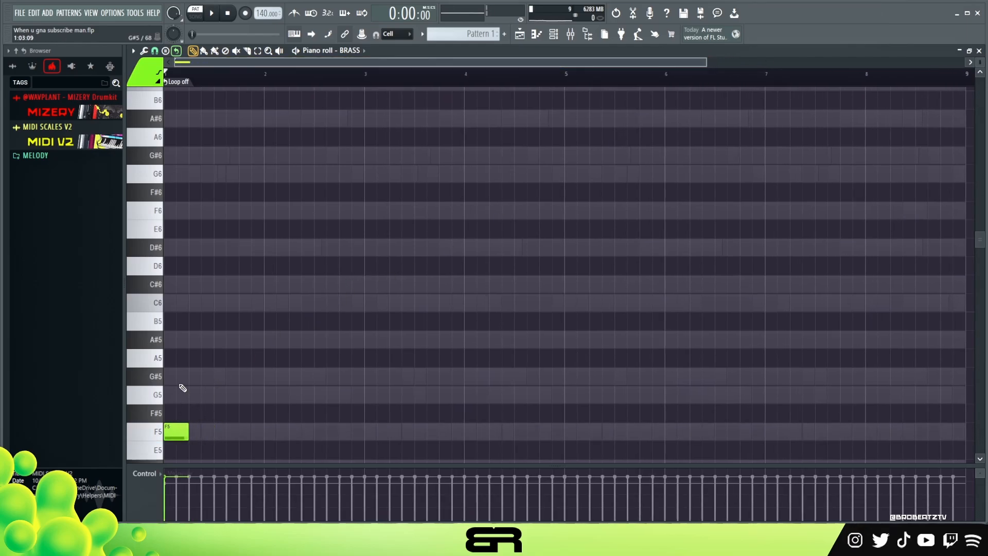
# Step: Add G#5 and C6 above F5, move the three-note chord to beat 3 of bar 1, and play it back
pyautogui.click(165, 375)
pyautogui.click(184, 309)
pyautogui.moveTo(213, 282)
pyautogui.mouseDown()
pyautogui.moveTo(169, 460)
pyautogui.moveTo(230, 384)
pyautogui.mouseUp()
pyautogui.moveTo(187, 407); pyautogui.dragTo(237, 406)
pyautogui.press('space')
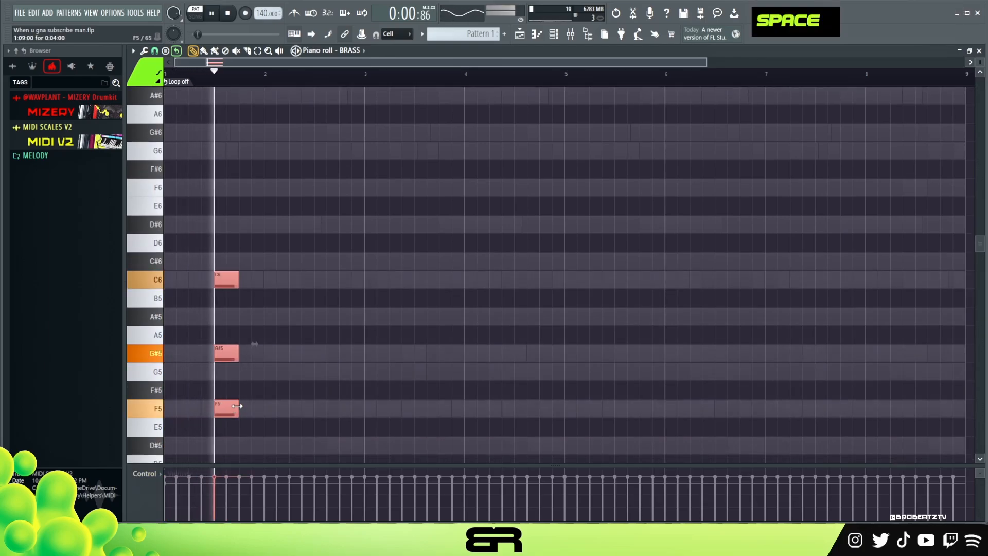
pyautogui.press('space')
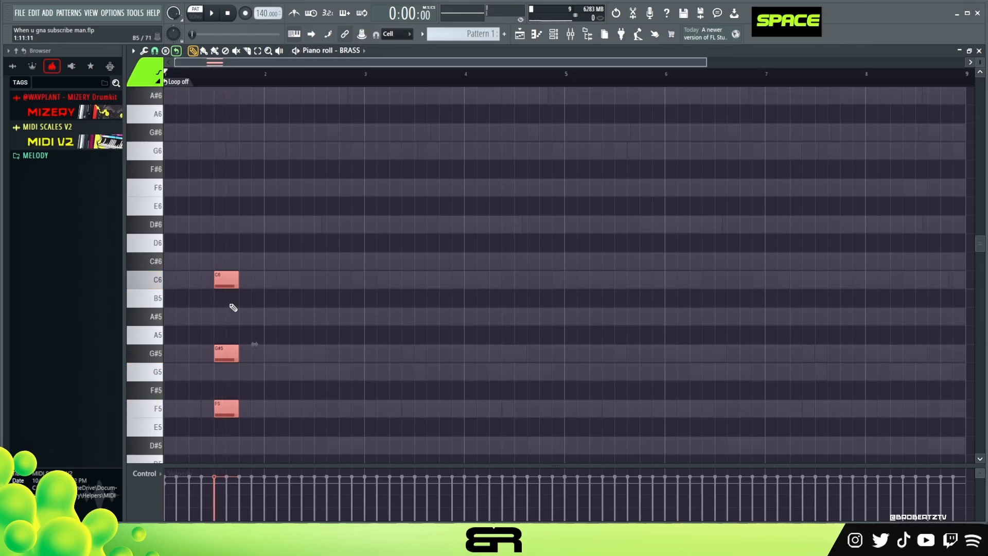
# Step: Audition individual brass notes live to find a voicing for the chord
pyautogui.press('q')
pyautogui.press('t')
pyautogui.press('e')
pyautogui.press('q')
pyautogui.press('e')
pyautogui.press('t')
pyautogui.press('q')
pyautogui.press('e')
pyautogui.press('t')
# Step: Revoice the bar 1 chord with C5 beneath F5 and G#5, and shorten its notes to half a beat
pyautogui.rightClick(233, 282)
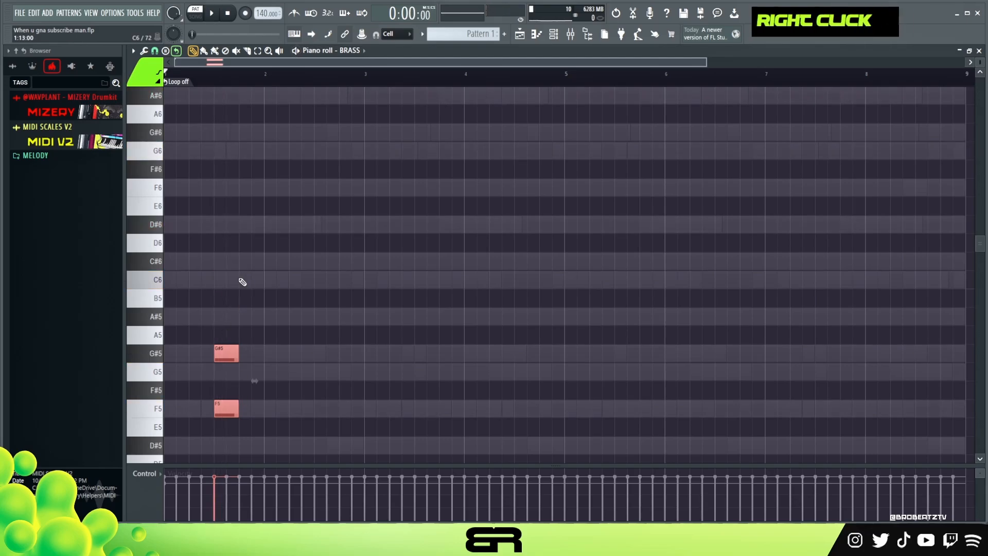
pyautogui.moveTo(235, 418); pyautogui.dragTo(225, 383)
pyautogui.hotkey('ctrl', 'z')
pyautogui.keyDown('ctrl'); pyautogui.click(271, 306); pyautogui.keyUp('ctrl')
pyautogui.rightClick(227, 281)
pyautogui.click(218, 281)
pyautogui.moveTo(223, 252); pyautogui.dragTo(228, 419)
pyautogui.moveTo(238, 281); pyautogui.dragTo(220, 278)
pyautogui.hotkey('ctrl', 'Down')
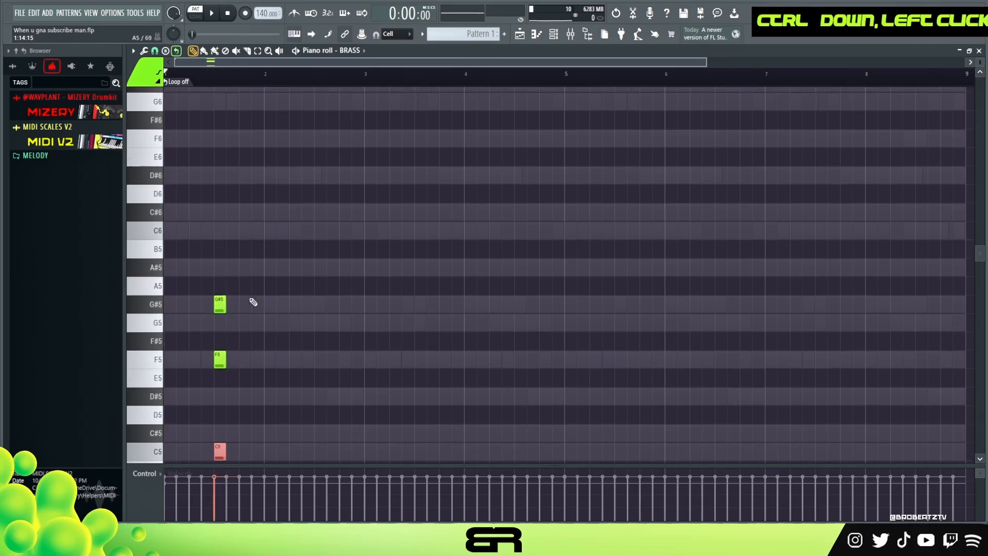
# Step: Transpose the whole chord up an octave, move it to beat 4 of bar 1, and listen to it
pyautogui.hotkey('ctrl', 'a')
pyautogui.hotkey('ctrl', 'Up')
pyautogui.rightClick(318, 295)
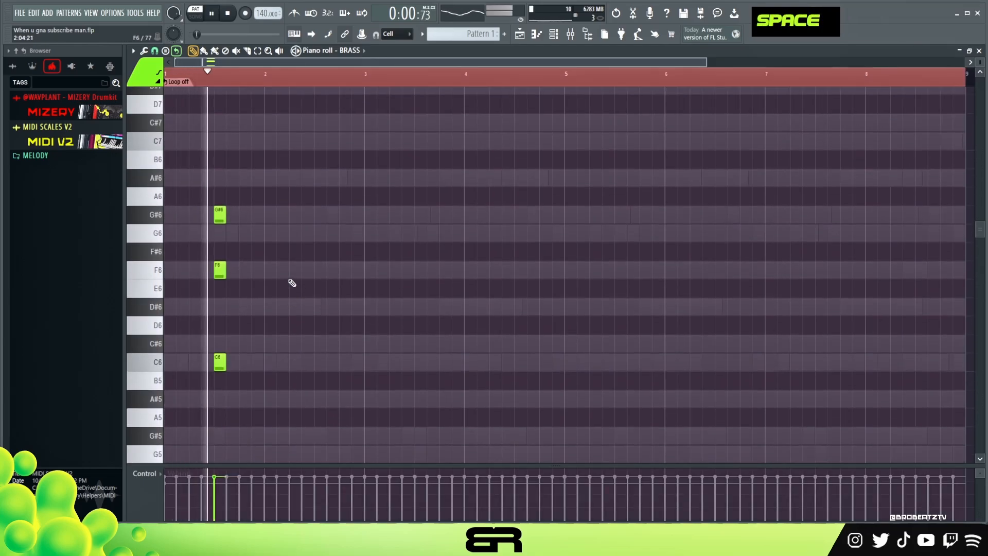
pyautogui.press('space')
pyautogui.moveTo(218, 208); pyautogui.dragTo(247, 362)
pyautogui.press('space')
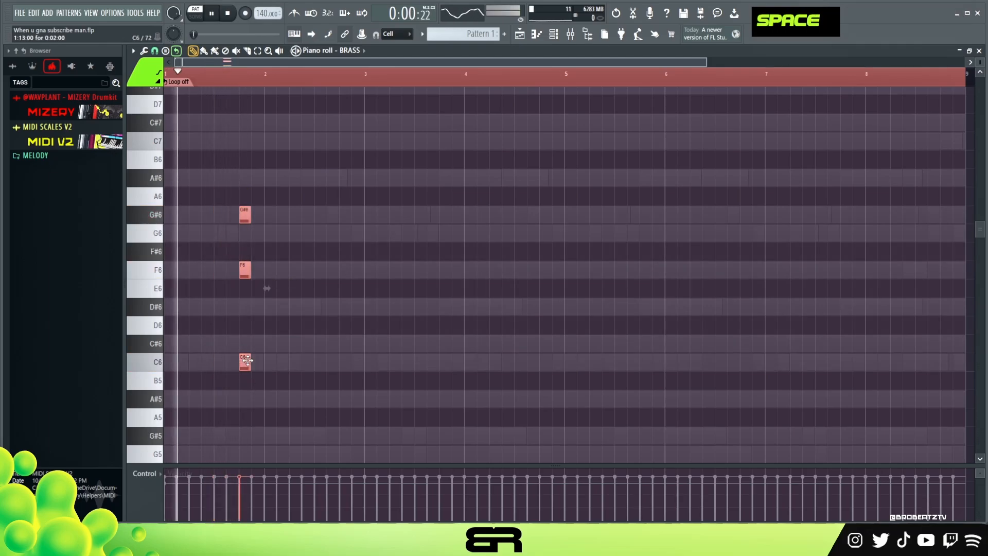
# Step: Add an A#5, D#6 and G6 chord half a beat after the short chord, extending to the start of bar 3
pyautogui.rightClick(269, 382)
pyautogui.click(254, 401)
pyautogui.press('space')
pyautogui.press('space')
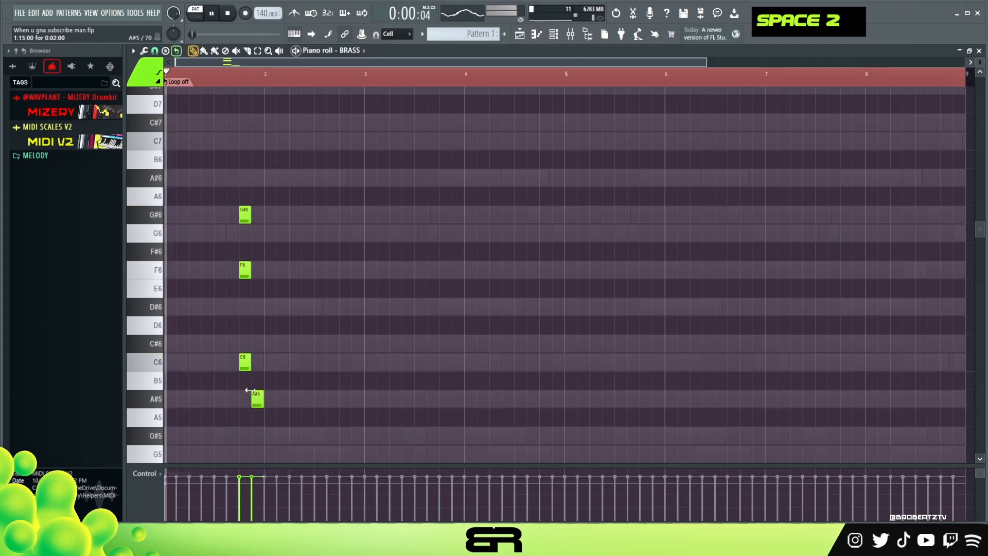
pyautogui.press('space')
pyautogui.press('space')
pyautogui.keyDown('ctrl'); pyautogui.moveTo(266, 219); pyautogui.dragTo(363, 400); pyautogui.keyUp('ctrl')
pyautogui.press('space')
pyautogui.press('space')
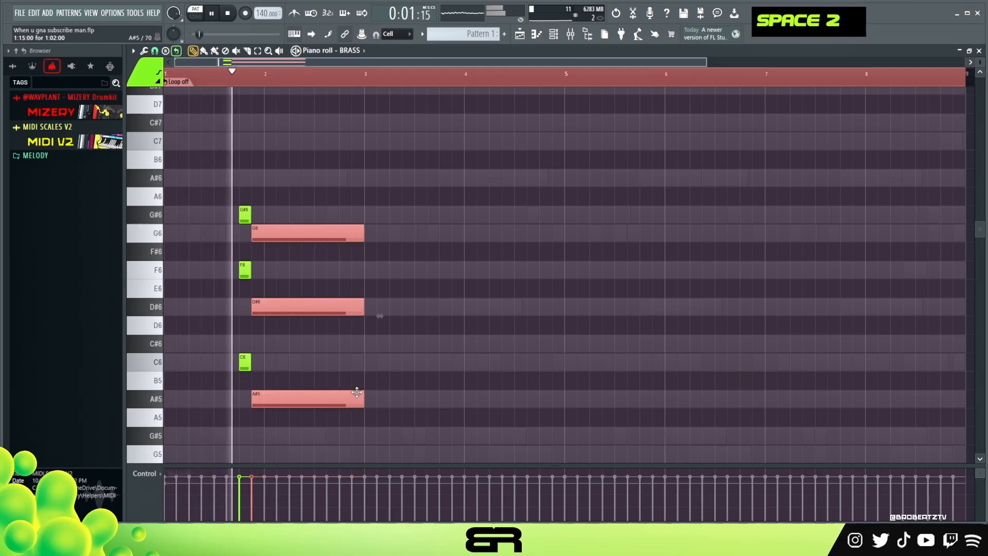
# Step: Finish playing back the two chords and set the note snapping to 1/4 beat
pyautogui.rightClick(388, 358)
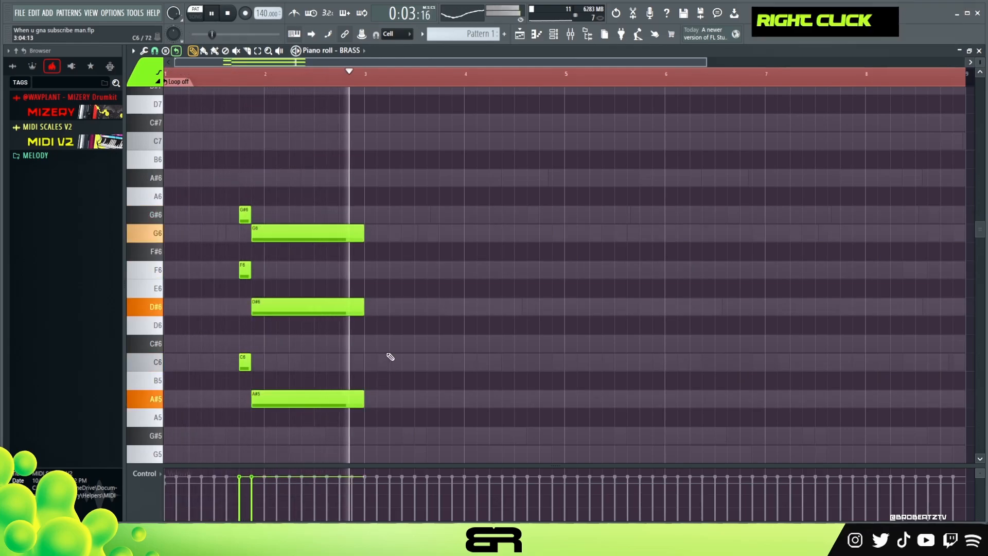
pyautogui.press('space')
pyautogui.click(154, 50)
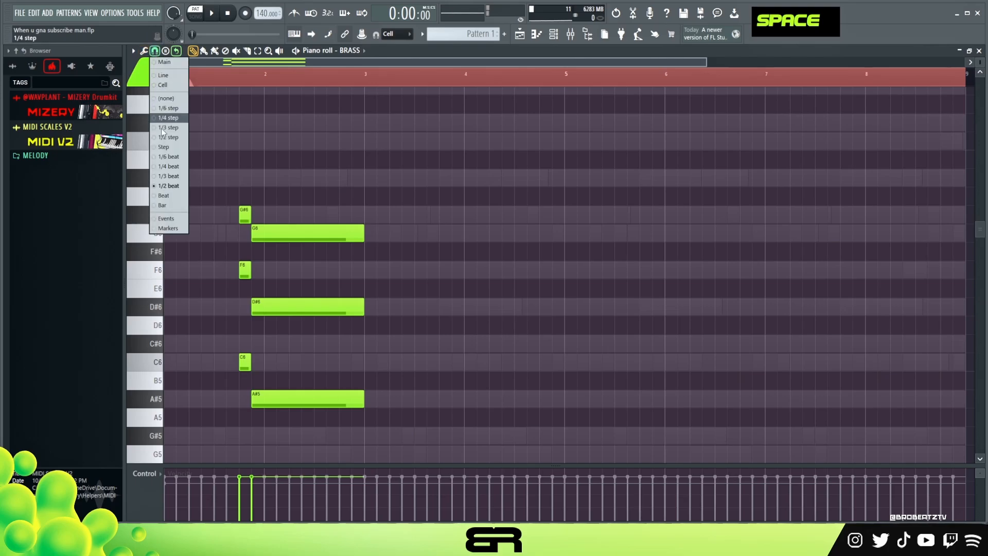
pyautogui.click(163, 168)
# Step: Try both chords a quarter beat earlier, replay the opening, and move them back
pyautogui.moveTo(195, 170); pyautogui.dragTo(318, 406)
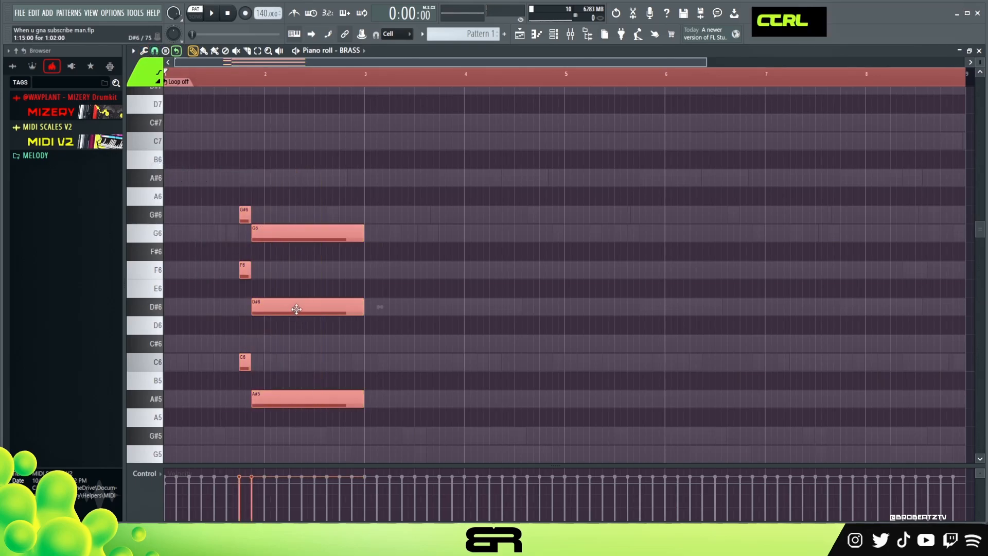
pyautogui.moveTo(300, 308); pyautogui.dragTo(293, 307)
pyautogui.press('space')
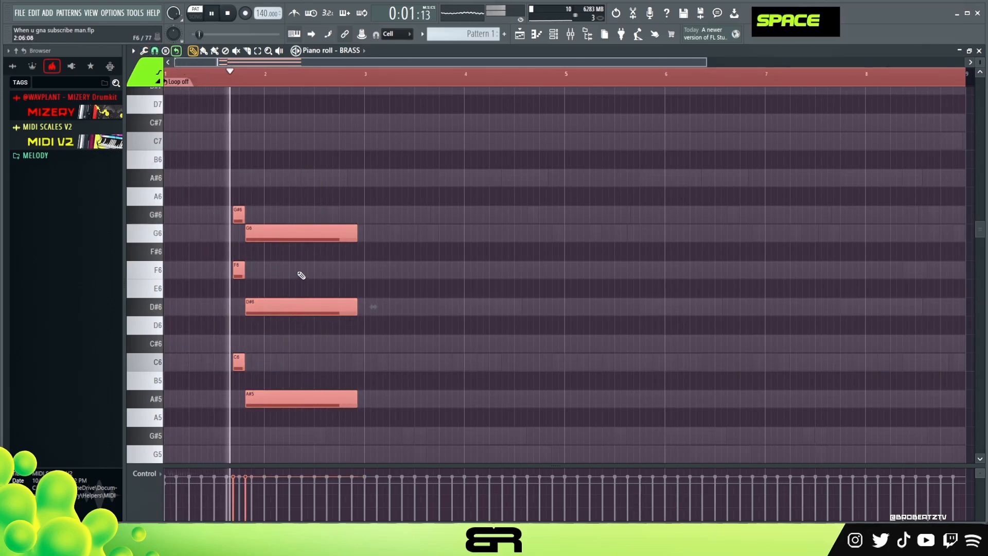
pyautogui.press('space')
pyautogui.press('space')
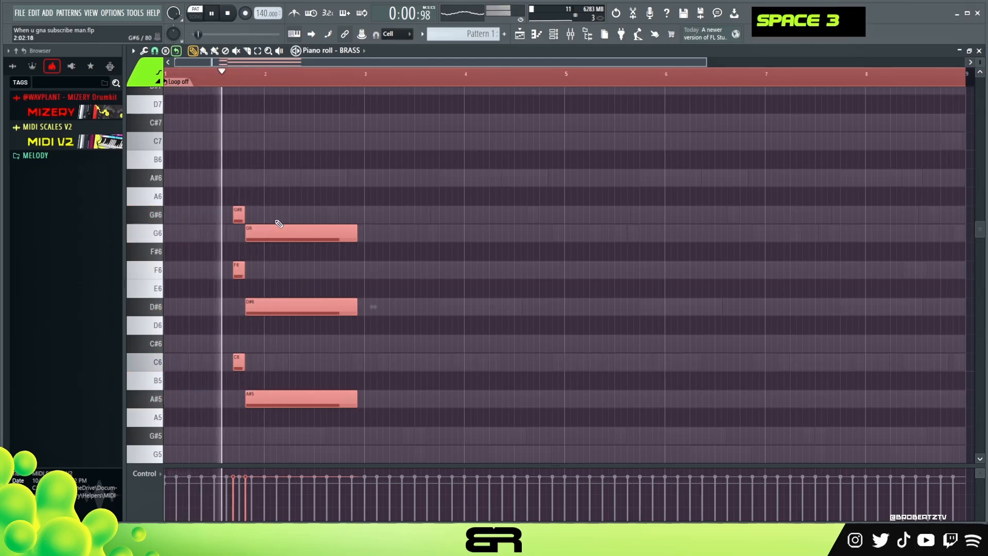
pyautogui.press('space')
pyautogui.press('space')
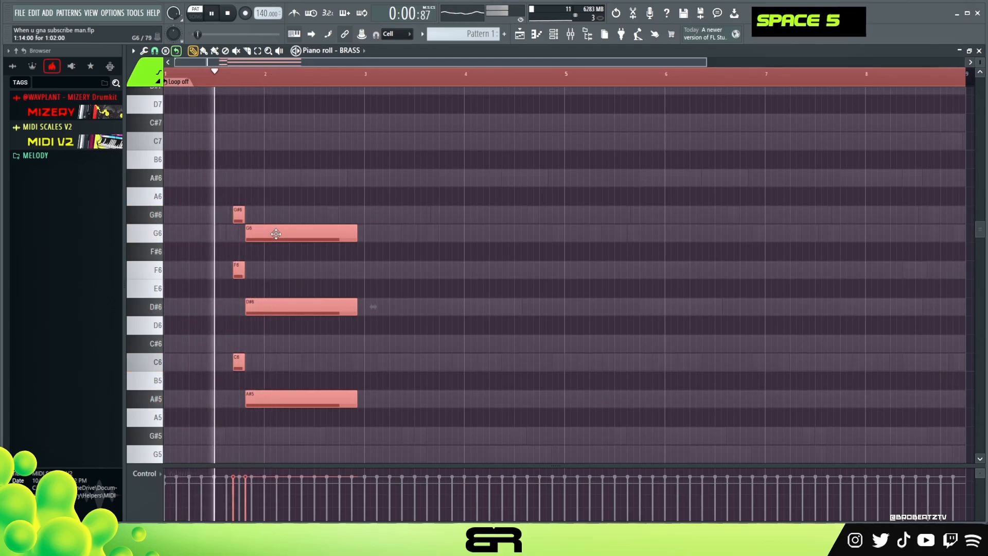
pyautogui.press('space')
pyautogui.moveTo(277, 235); pyautogui.dragTo(282, 234)
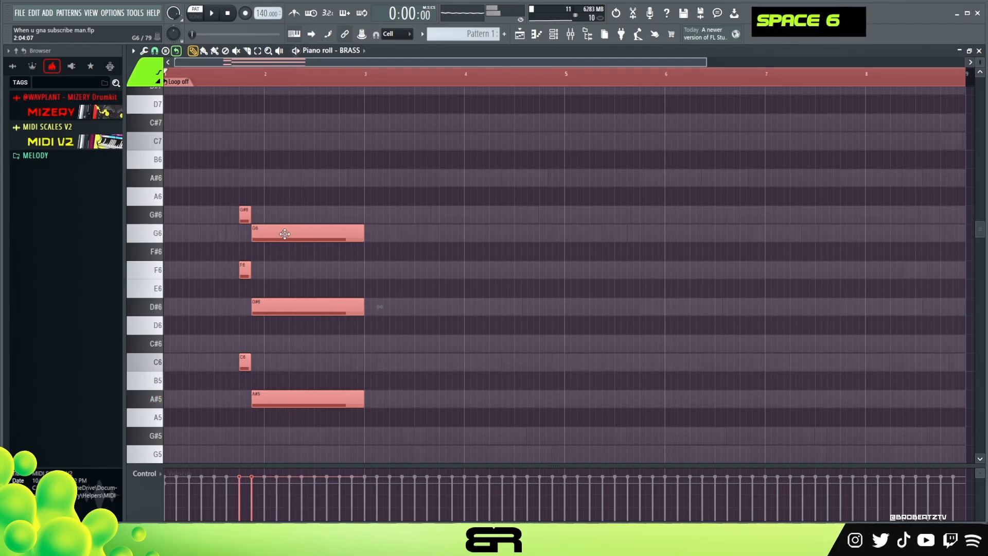
# Step: Clear the time selection and raise the velocity of both brass chords to maximum
pyautogui.rightClick(227, 125)
pyautogui.doubleClick(208, 77)
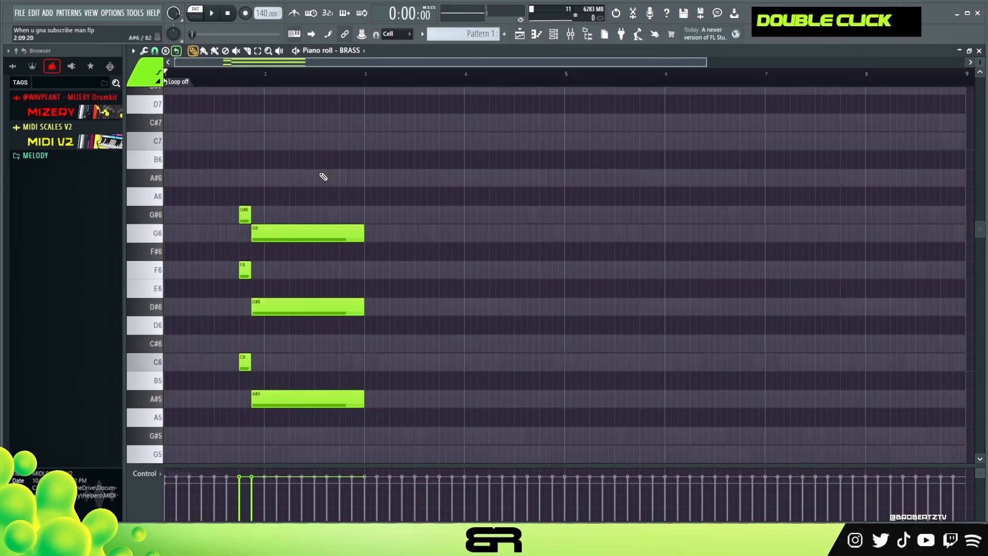
pyautogui.press('space')
pyautogui.moveTo(210, 166); pyautogui.dragTo(407, 411)
pyautogui.scroll(1, 315, 343)
pyautogui.press('space')
# Step: Copy both chords two bars later, and add a 3/4-beat C6, F6, G#6 chord on beat 3 of bar 3
pyautogui.keyDown('shift'); pyautogui.moveTo(284, 301); pyautogui.dragTo(485, 292); pyautogui.keyUp('shift')
pyautogui.moveTo(406, 168)
pyautogui.keyDown('ctrl'); pyautogui.mouseDown()
pyautogui.moveTo(441, 373)
pyautogui.moveTo(420, 361)
pyautogui.moveTo(432, 361)
pyautogui.mouseUp(); pyautogui.keyUp('ctrl')
pyautogui.press('space')
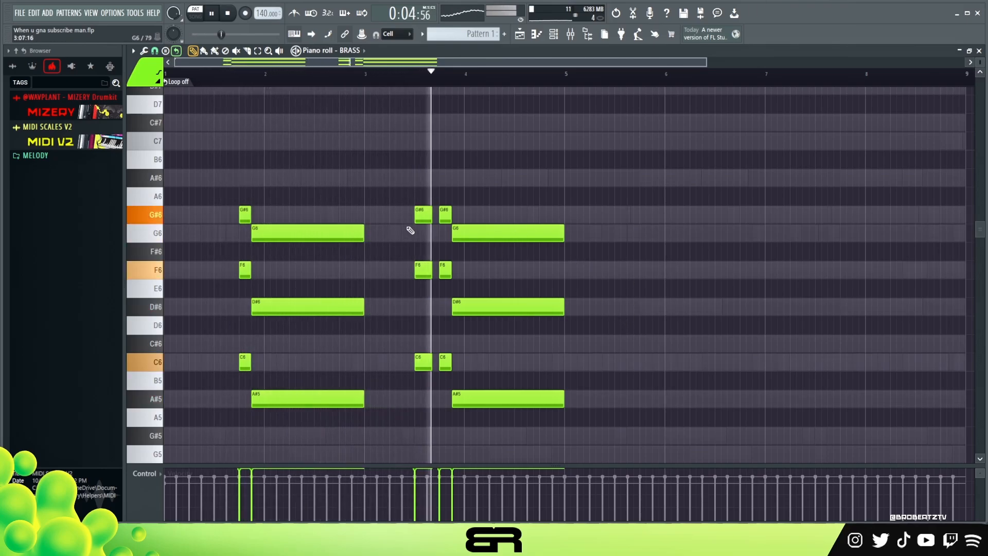
# Step: Nudge the added chord in bar 3 slightly later and replay the phrase from there
pyautogui.moveTo(409, 188); pyautogui.dragTo(433, 363)
pyautogui.scroll(-1, 426, 356)
pyautogui.rightClick(496, 332)
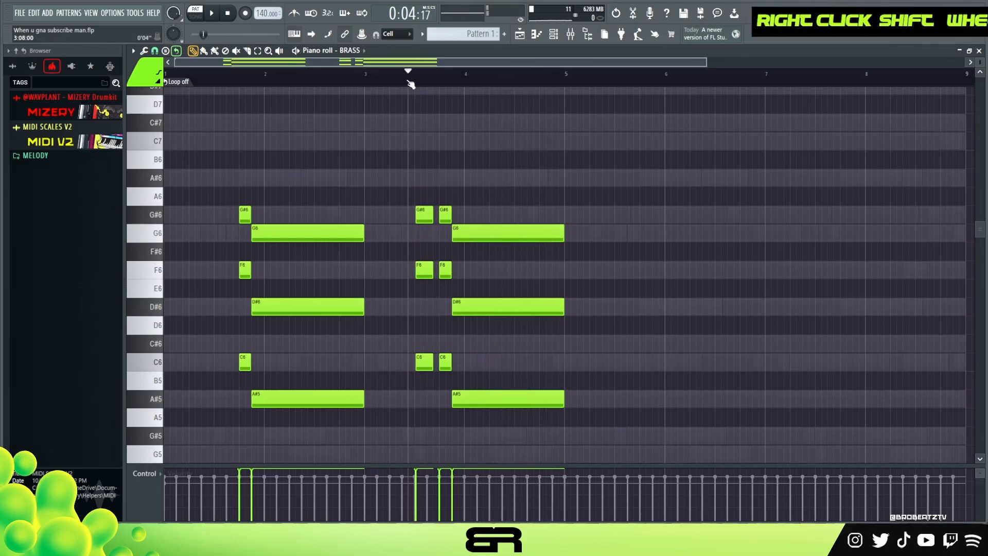
pyautogui.press('space')
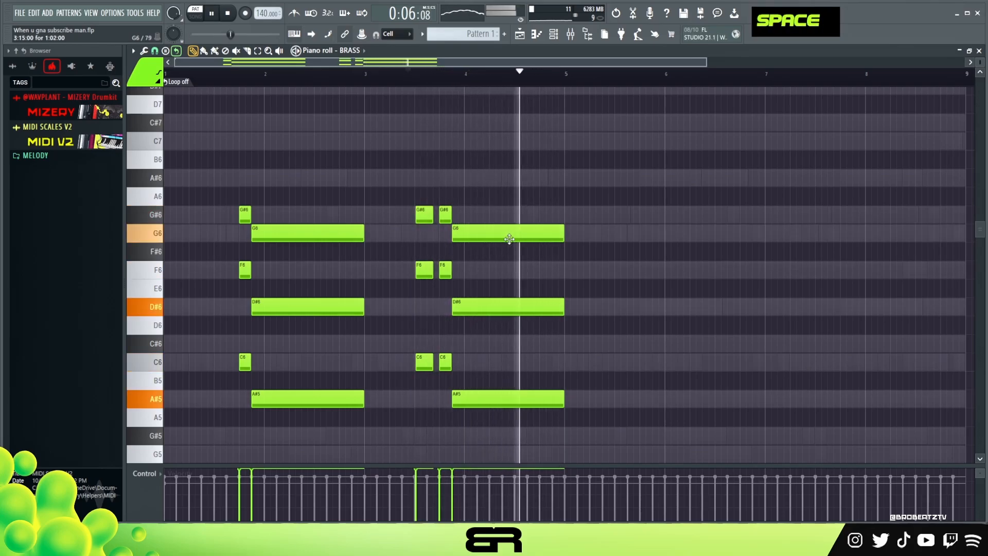
pyautogui.press('space')
# Step: Trim the ends of the two long A#5, D#6, G6 chords to about one bar each
pyautogui.moveTo(584, 176); pyautogui.dragTo(592, 314)
pyautogui.moveTo(545, 221); pyautogui.dragTo(546, 400)
pyautogui.moveTo(375, 419); pyautogui.dragTo(351, 235)
# Step: Build a long D#6, G6 and A#6 chord starting at bar 5 and play it back
pyautogui.rightClick(596, 261)
pyautogui.keyDown('ctrl'); pyautogui.click(588, 232); pyautogui.keyUp('ctrl')
pyautogui.moveTo(588, 232); pyautogui.dragTo(586, 185)
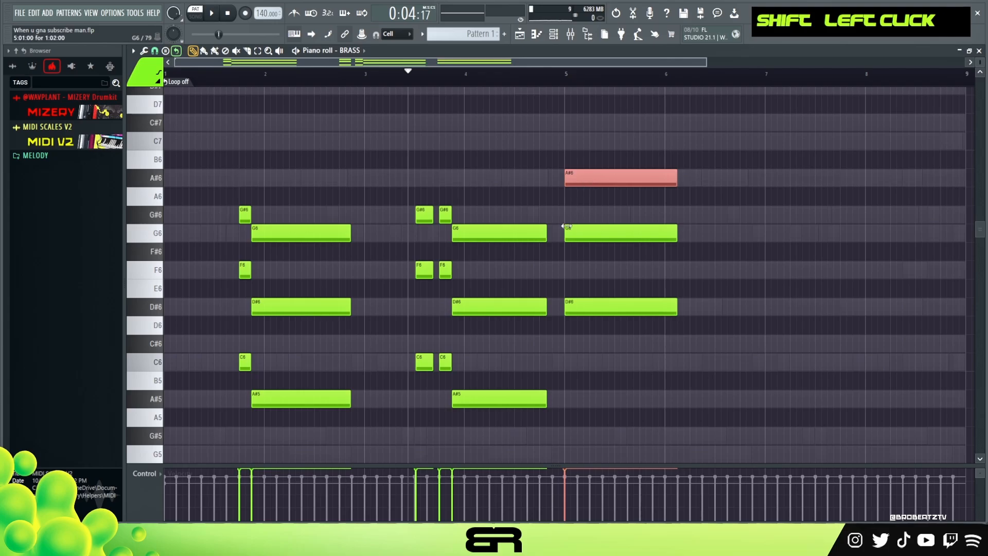
pyautogui.rightClick(571, 267)
pyautogui.keyDown('alt'); pyautogui.rightClick(583, 195); pyautogui.keyUp('alt')
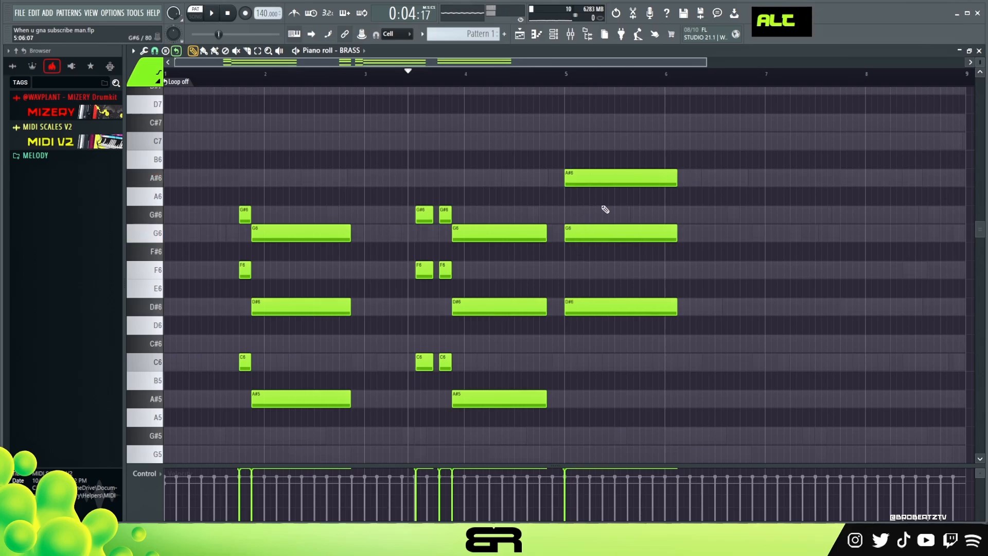
pyautogui.press('space')
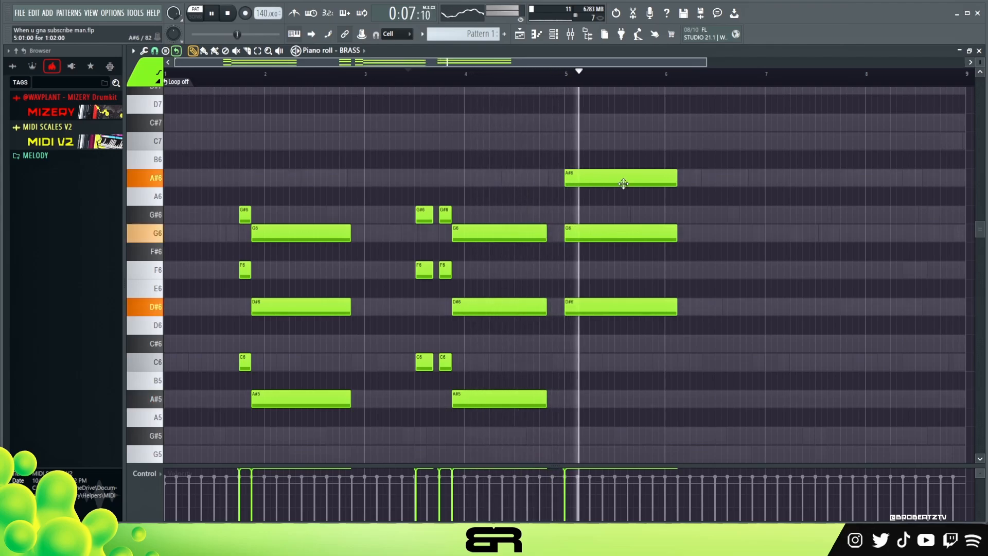
pyautogui.press('space')
# Step: Raise the bar 5 chord's G6 to G#6 and A#6 to C7, keeping them aligned to bar 5, and replay
pyautogui.moveTo(584, 226); pyautogui.dragTo(590, 214)
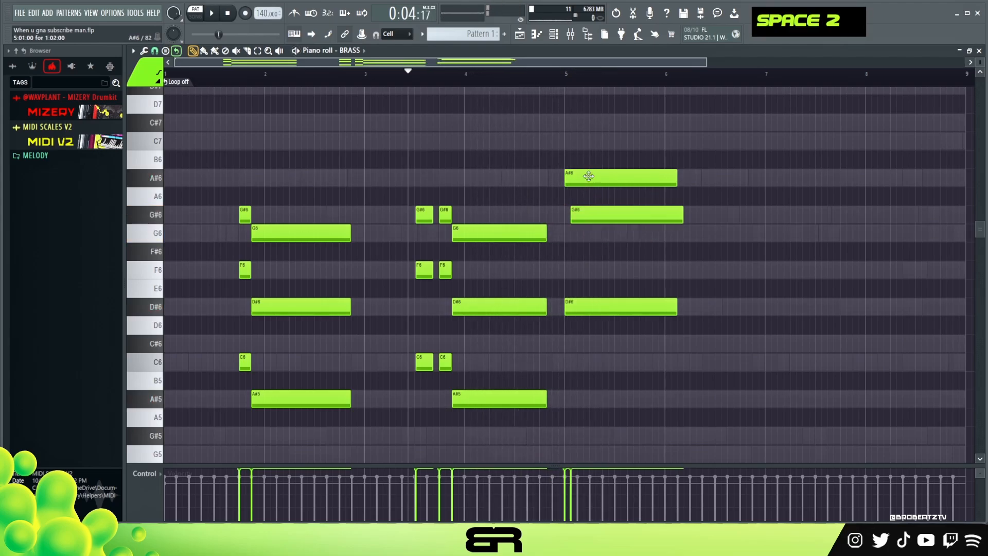
pyautogui.moveTo(589, 178); pyautogui.dragTo(589, 138)
pyautogui.moveTo(603, 220); pyautogui.dragTo(591, 223)
pyautogui.press('space')
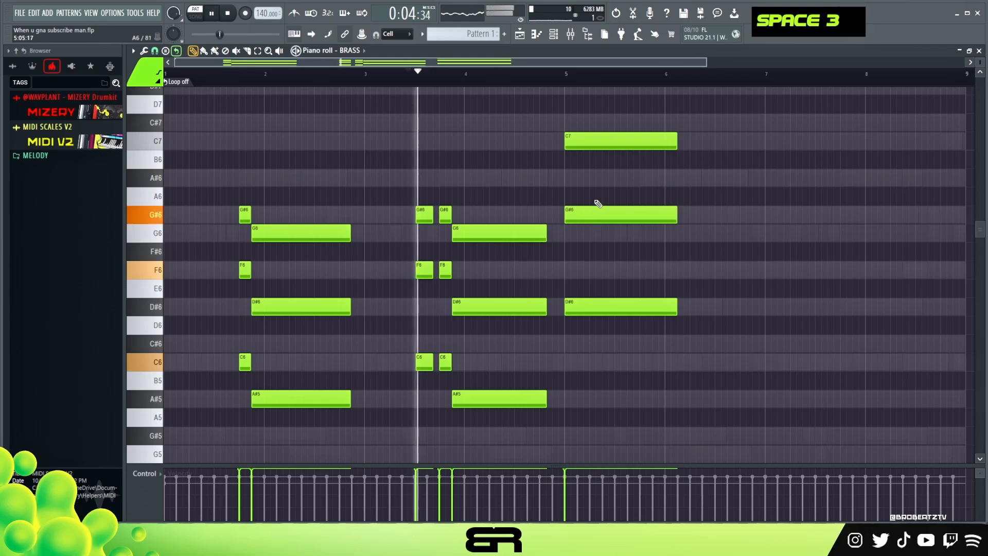
# Step: Try the bar 5 chord's D#6 an octave higher, restore it, and listen to the phrase
pyautogui.keyDown('ctrl'); pyautogui.click(607, 308); pyautogui.keyUp('ctrl')
pyautogui.hotkey('ctrl', 'Up')
pyautogui.hotkey('ctrl', 'Down')
pyautogui.rightClick(745, 304)
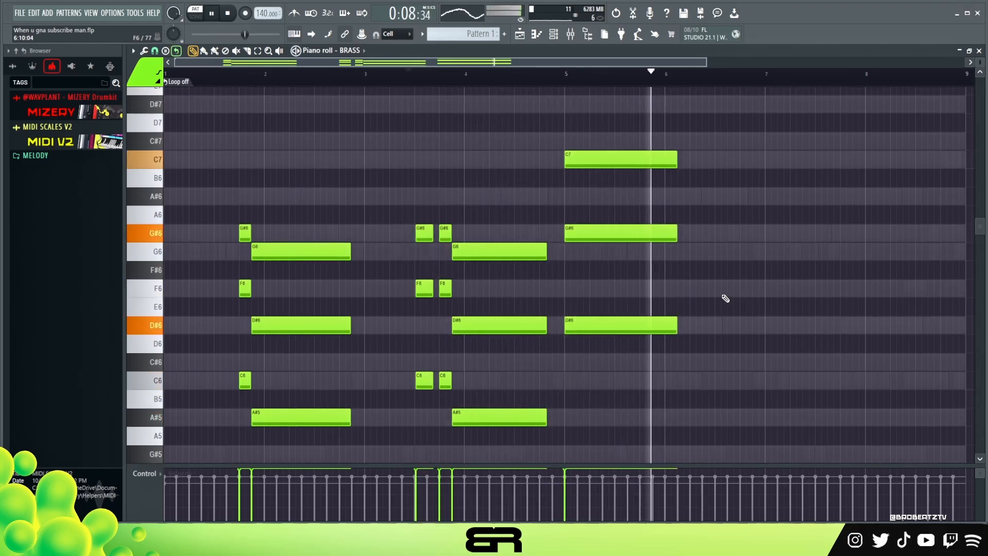
pyautogui.press('space')
# Step: Trim the end of the bar 5 chord slightly and copy the chord to bar 7
pyautogui.keyDown('ctrl'); pyautogui.moveTo(647, 120); pyautogui.dragTo(700, 388); pyautogui.keyUp('ctrl')
pyautogui.keyDown('alt'); pyautogui.moveTo(676, 160); pyautogui.dragTo(672, 160); pyautogui.keyUp('alt')
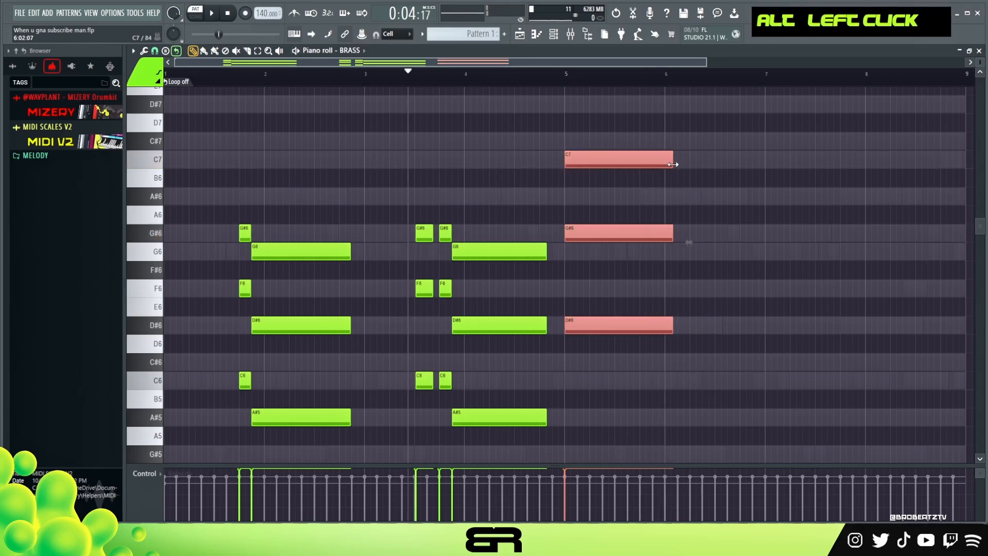
pyautogui.keyDown('shift'); pyautogui.moveTo(606, 163); pyautogui.dragTo(807, 177); pyautogui.keyUp('shift')
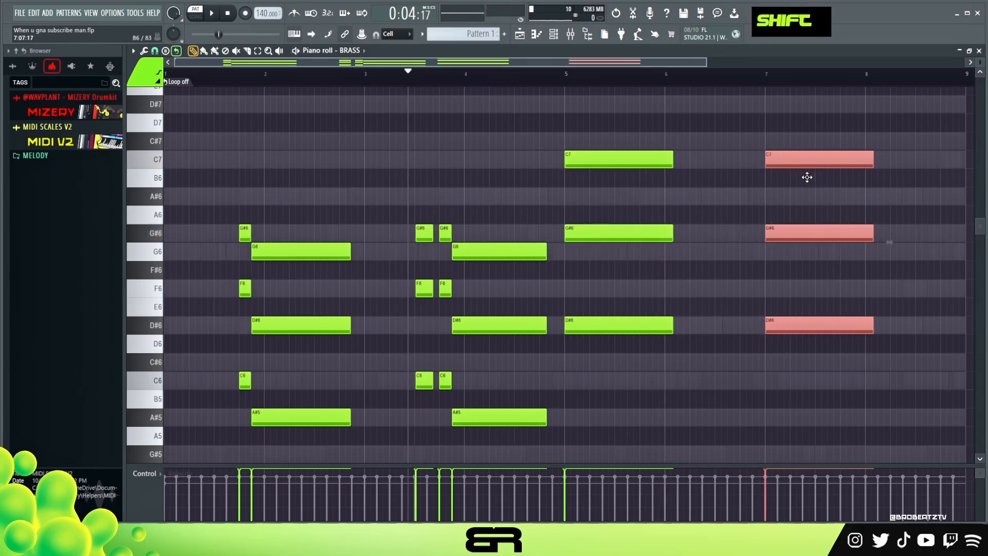
pyautogui.rightClick(799, 209)
# Step: Copy the C6, F6, G#6 and A#5, D#6, G6 chords to beat 4 of bar 6 as two short consecutive stabs
pyautogui.keyDown('ctrl'); pyautogui.moveTo(412, 208); pyautogui.dragTo(433, 390); pyautogui.keyUp('ctrl')
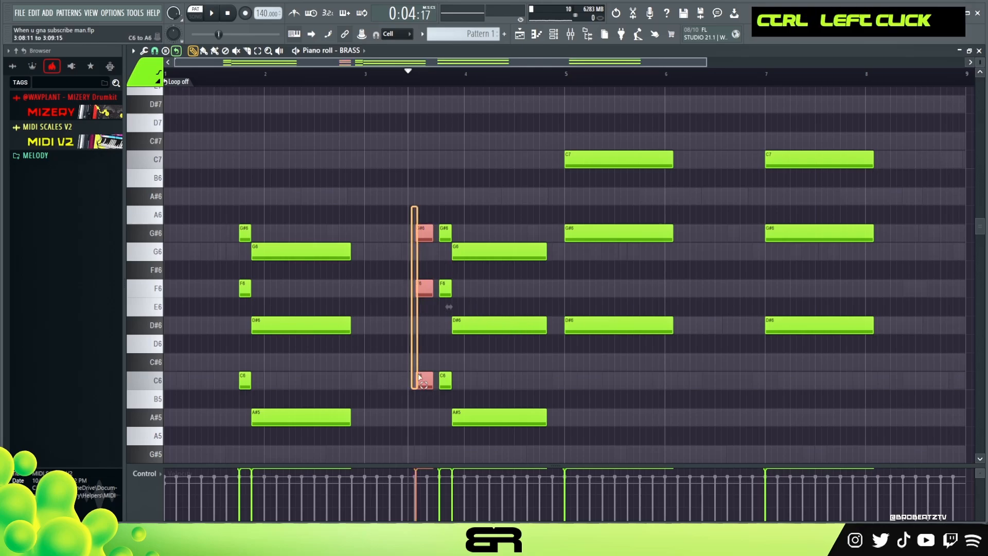
pyautogui.keyDown('ctrl'); pyautogui.moveTo(440, 208); pyautogui.dragTo(548, 409); pyautogui.keyUp('ctrl')
pyautogui.keyDown('shift'); pyautogui.moveTo(485, 326); pyautogui.dragTo(776, 348); pyautogui.keyUp('shift')
pyautogui.press('Delete')
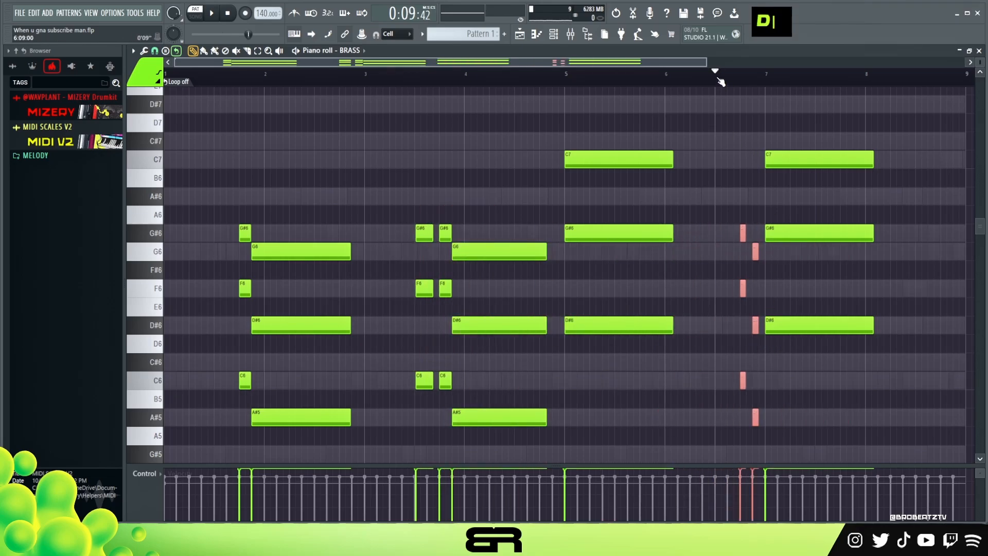
pyautogui.press('space')
pyautogui.press('space')
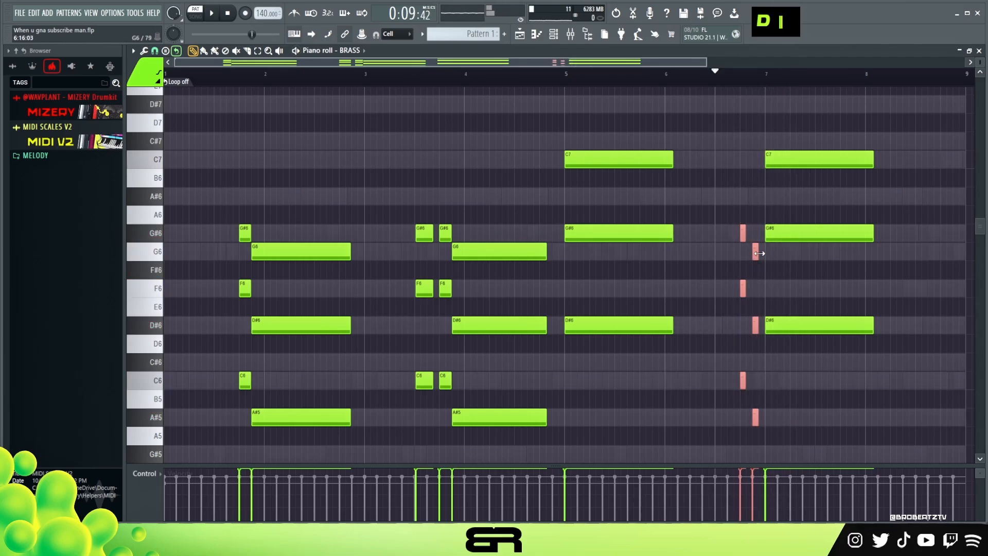
# Step: Lengthen the two bar 6 stabs to nearly half a beat each and play them into bar 7
pyautogui.press('space')
pyautogui.keyDown('alt'); pyautogui.moveTo(760, 253); pyautogui.dragTo(763, 253); pyautogui.keyUp('alt')
pyautogui.rightClick(792, 278)
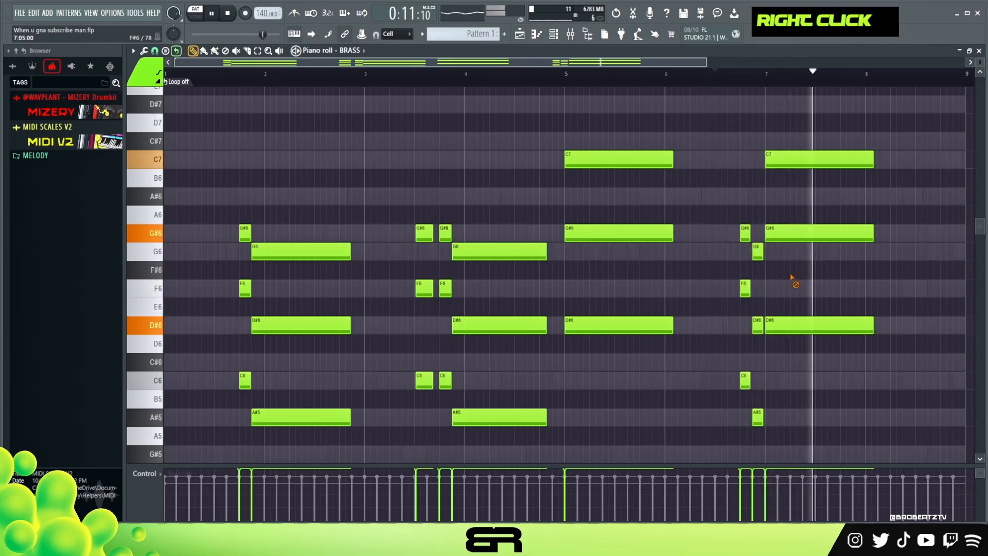
pyautogui.press('space')
# Step: Add two short stabs from beat 3 of bar 8: D#6, G6, A#6, followed half a beat on by C6, F6, G#6
pyautogui.moveTo(624, 61); pyautogui.dragTo(777, 94)
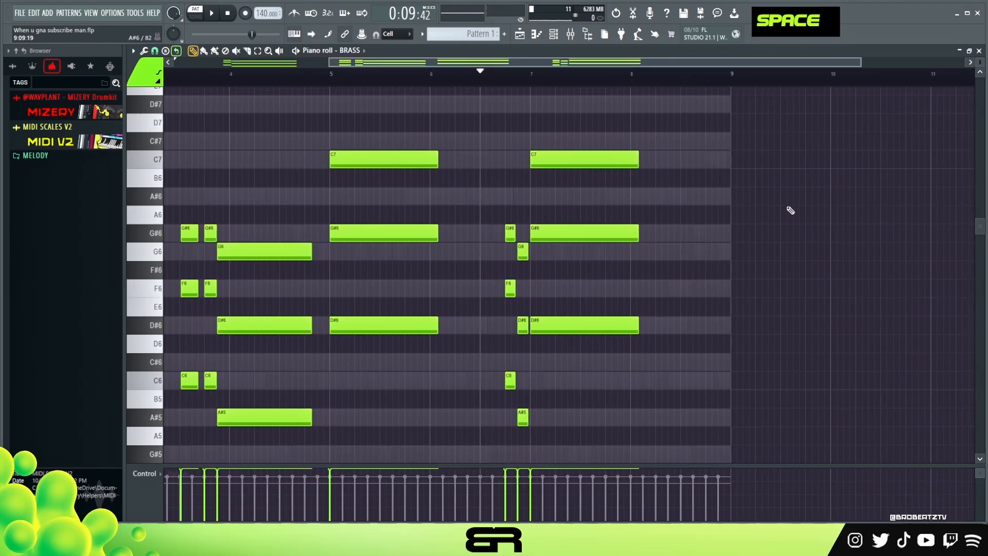
pyautogui.rightClick(664, 314)
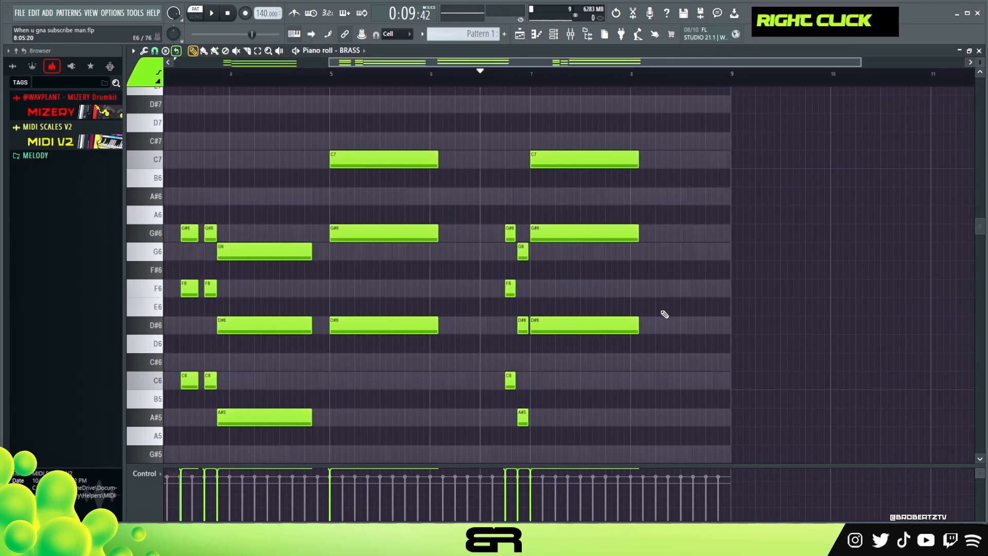
pyautogui.click(688, 252)
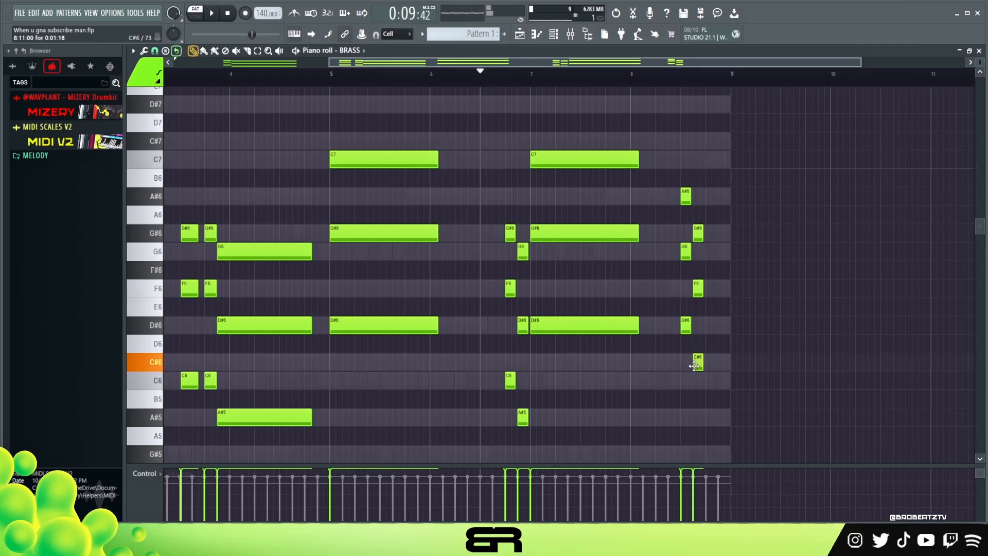
pyautogui.moveTo(694, 365); pyautogui.dragTo(697, 384)
# Step: Add a C6, D#6, G6 chord at beat 4 of bar 8, extend it to the bar's end, and play the ending
pyautogui.doubleClick(712, 324)
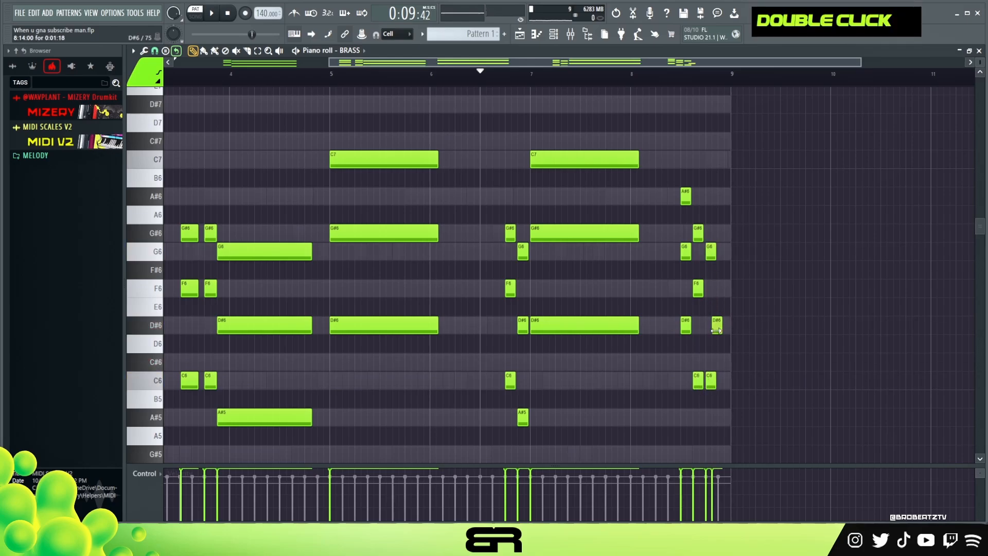
pyautogui.hotkey('ctrl', 'z')
pyautogui.keyDown('ctrl'); pyautogui.moveTo(707, 207); pyautogui.dragTo(722, 412); pyautogui.keyUp('ctrl')
pyautogui.keyDown('alt'); pyautogui.moveTo(720, 328); pyautogui.dragTo(730, 328); pyautogui.keyUp('alt')
pyautogui.rightClick(726, 288)
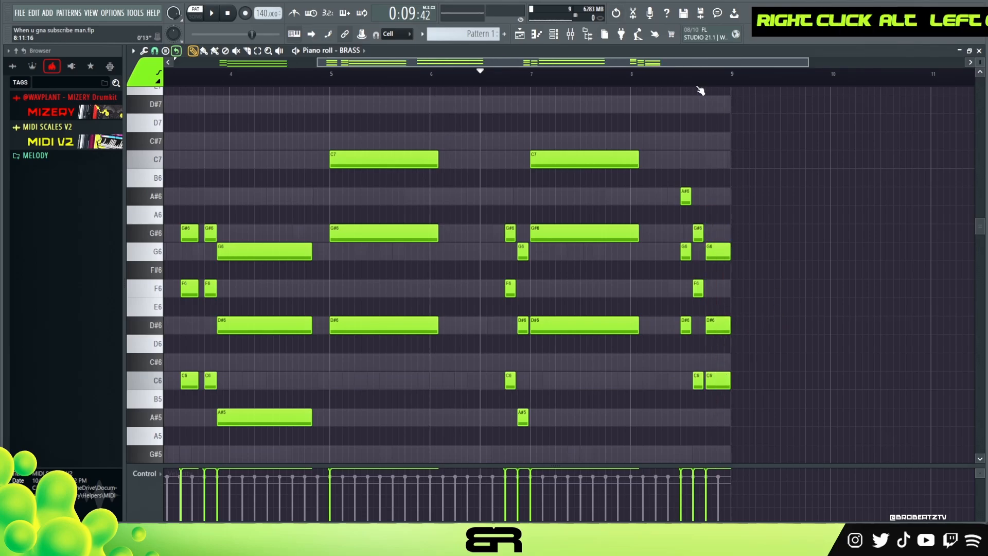
pyautogui.scroll(2, 685, 85)
pyautogui.press('space')
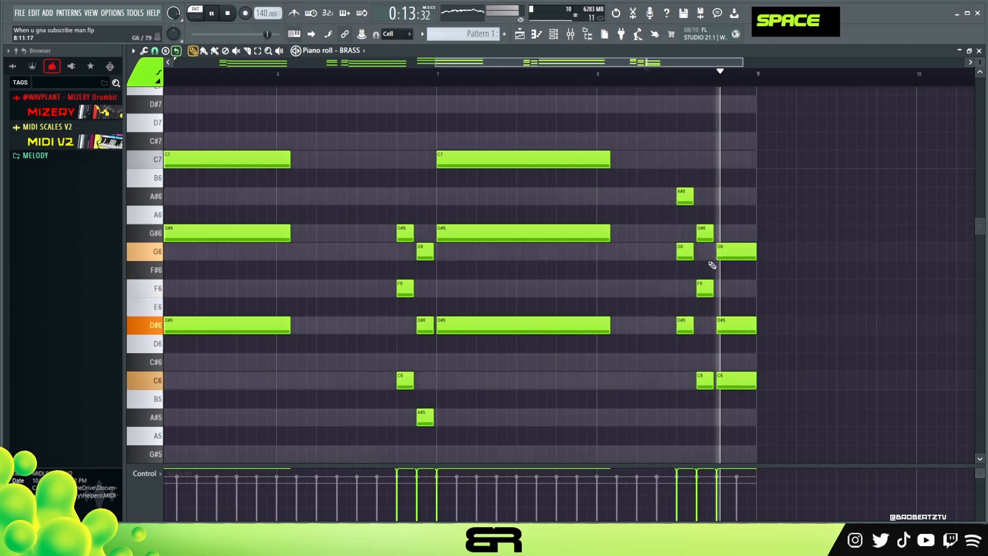
pyautogui.press('space')
# Step: Shorten the two bar 8 stabs before the final chord to about a quarter beat and play the ending
pyautogui.keyDown('ctrl'); pyautogui.moveTo(662, 155); pyautogui.dragTo(707, 381); pyautogui.keyUp('ctrl')
pyautogui.rightClick(698, 322)
pyautogui.press('space')
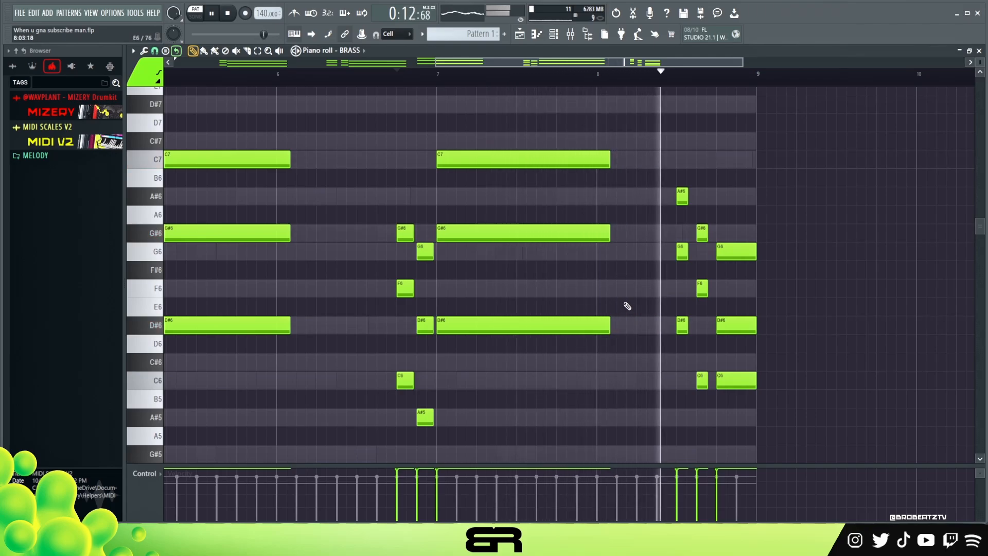
pyautogui.press('space')
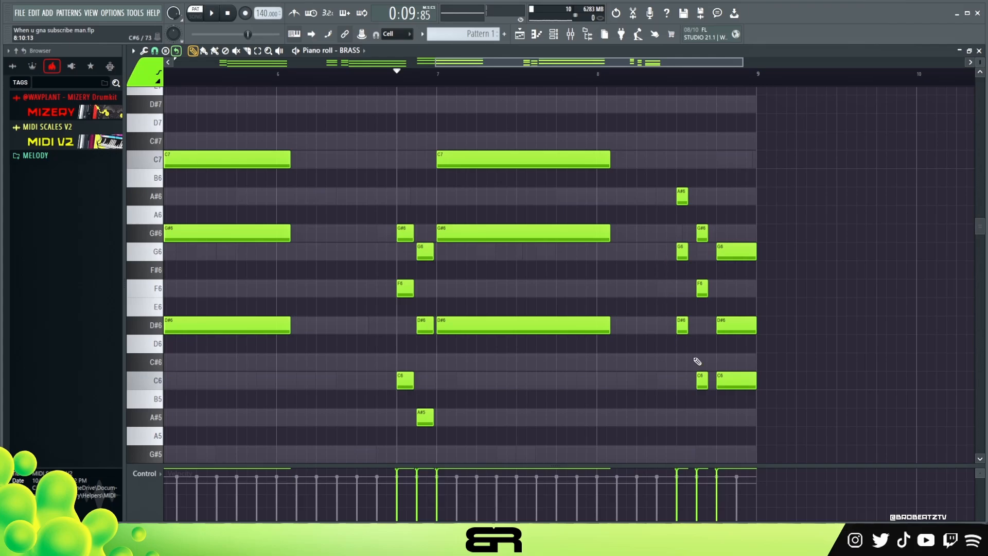
# Step: Try an extra short chord with C6 and D#6 just after beat 2 of bar 8, and delete it
pyautogui.keyDown('ctrl'); pyautogui.click(702, 380); pyautogui.keyUp('ctrl')
pyautogui.rightClick(694, 332)
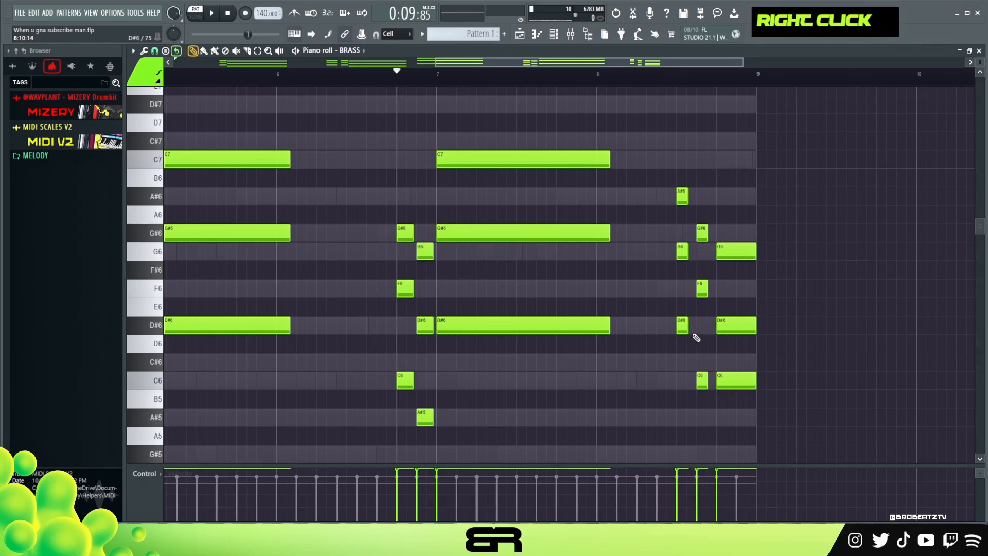
pyautogui.keyDown('ctrl'); pyautogui.click(694, 318); pyautogui.keyUp('ctrl')
pyautogui.moveTo(702, 380); pyautogui.dragTo(653, 317)
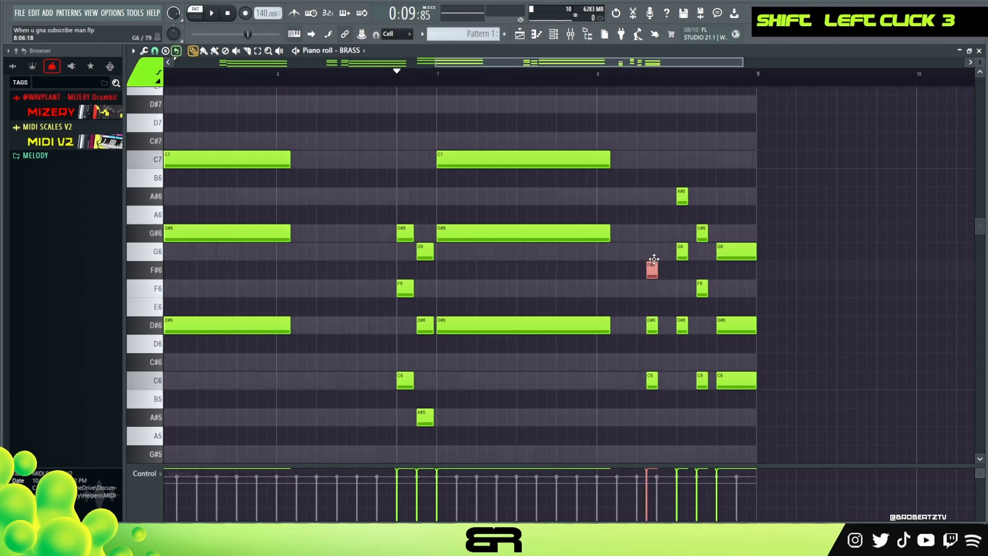
pyautogui.moveTo(698, 233); pyautogui.dragTo(712, 399)
pyautogui.moveTo(642, 251); pyautogui.dragTo(662, 411)
pyautogui.rightClick(657, 395)
pyautogui.rightClick(652, 326)
# Step: Try the C6 of the second bar 8 stab an octave higher at C7, comparing both positions
pyautogui.keyDown('ctrl'); pyautogui.click(702, 381); pyautogui.keyUp('ctrl')
pyautogui.hotkey('ctrl', 'Up')
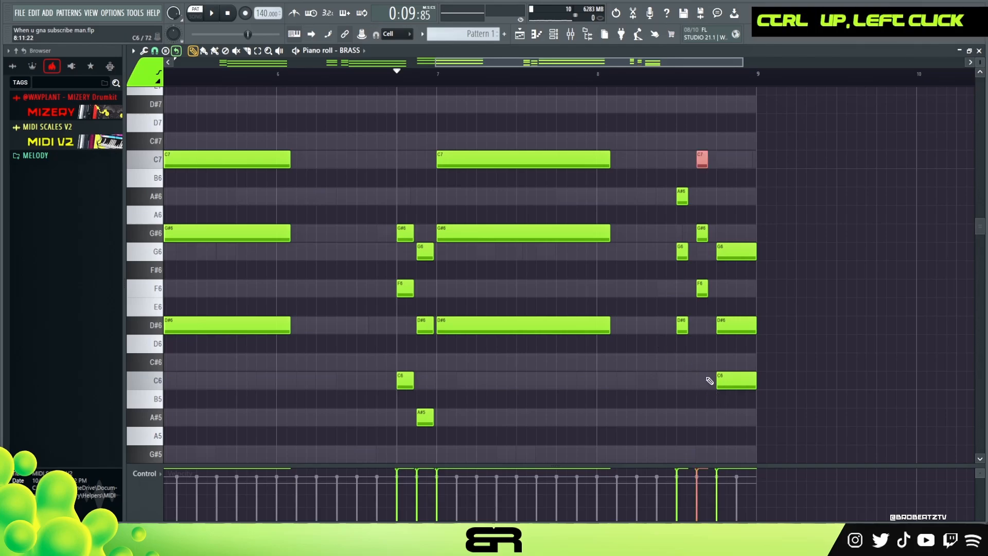
pyautogui.moveTo(690, 151); pyautogui.dragTo(714, 298)
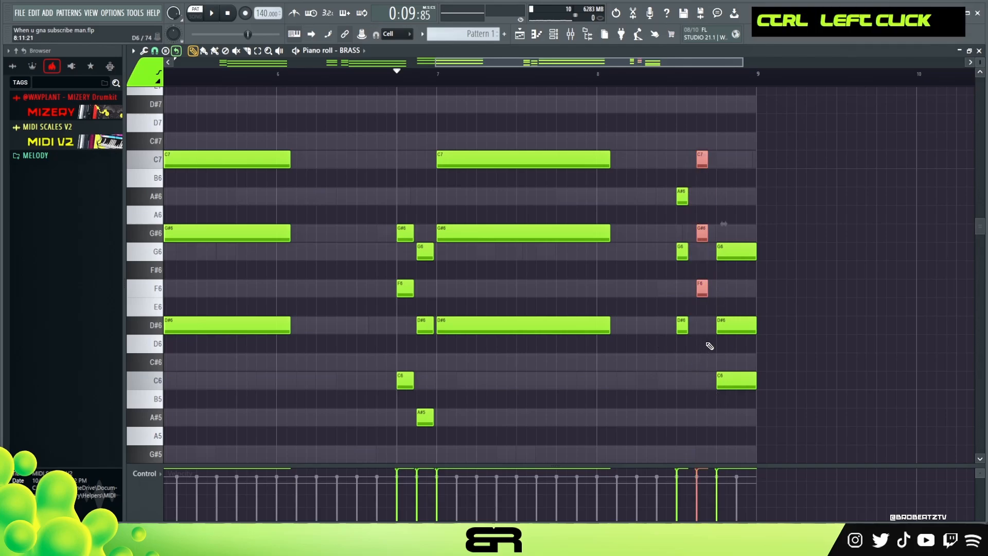
pyautogui.rightClick(708, 361)
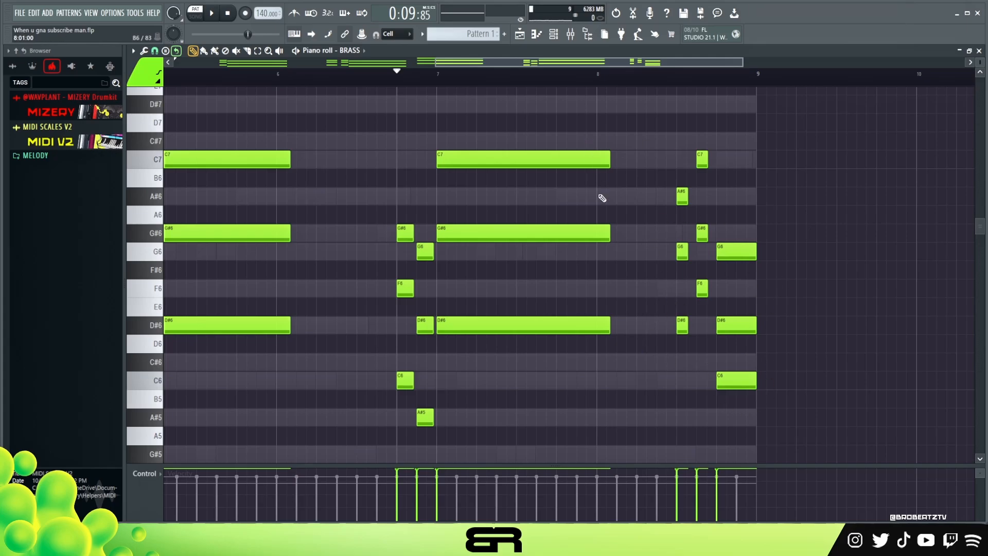
pyautogui.moveTo(690, 272); pyautogui.dragTo(690, 135)
pyautogui.keyDown('ctrl'); pyautogui.click(700, 158); pyautogui.keyUp('ctrl')
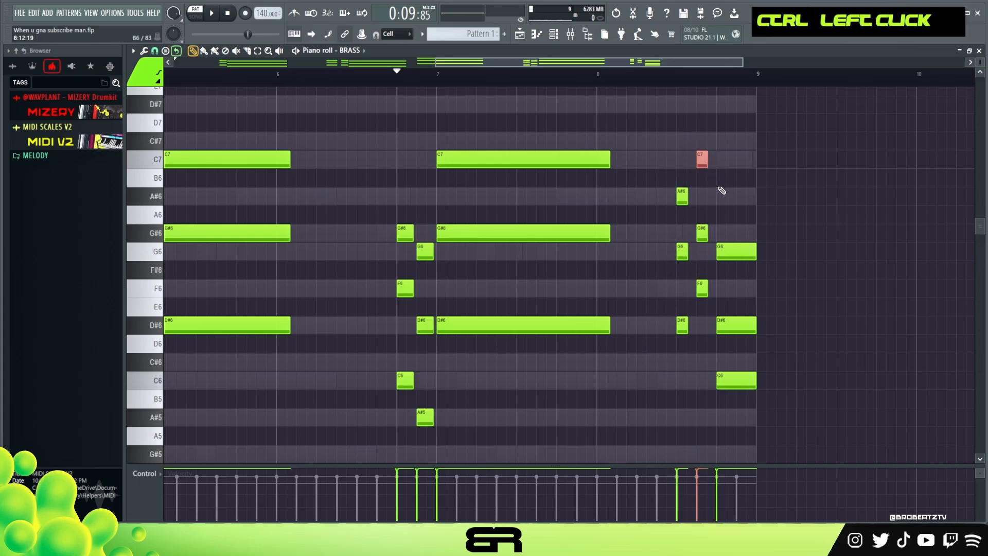
pyautogui.hotkey('ctrl', 'Down')
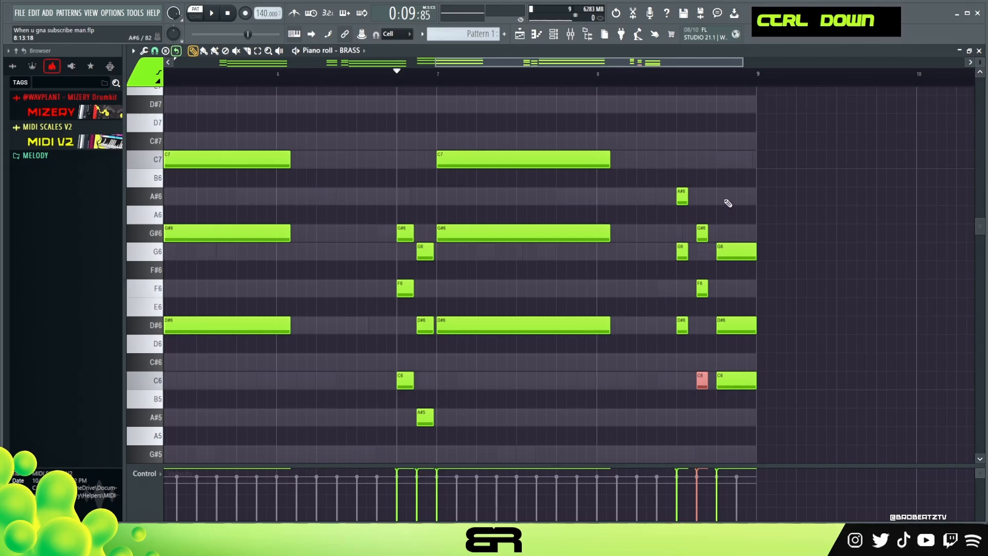
pyautogui.hotkey('ctrl', 'Up')
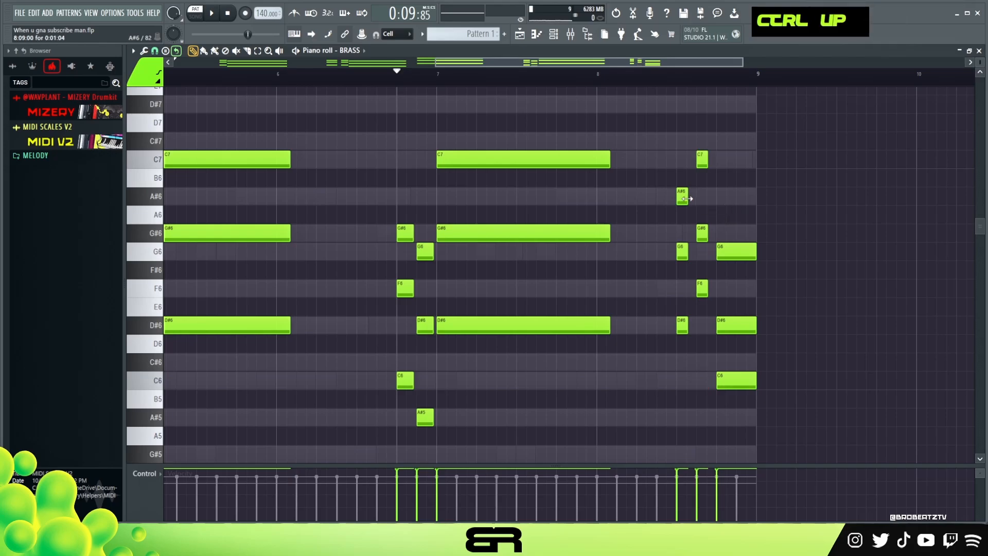
# Step: Try A#5 and C#6 beneath F6 and G#6 in the second bar 8 stab, and restore its C6, F6, G#6 voicing
pyautogui.doubleClick(702, 196)
pyautogui.keyDown('ctrl'); pyautogui.click(703, 198); pyautogui.keyUp('ctrl')
pyautogui.hotkey('ctrl', 'Down')
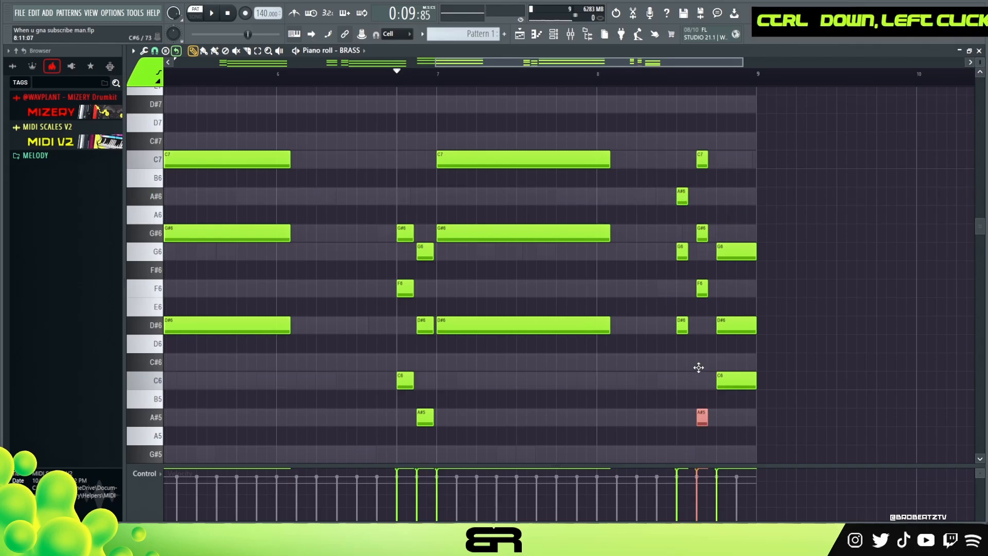
pyautogui.moveTo(693, 206); pyautogui.dragTo(720, 425)
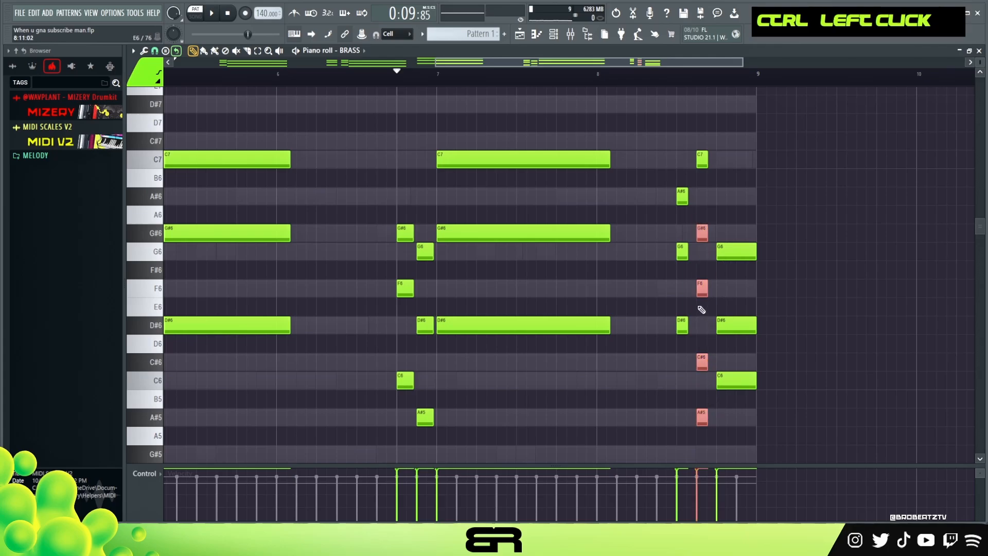
pyautogui.click(700, 190)
pyautogui.keyDown('alt'); pyautogui.rightClick(701, 267); pyautogui.keyUp('alt')
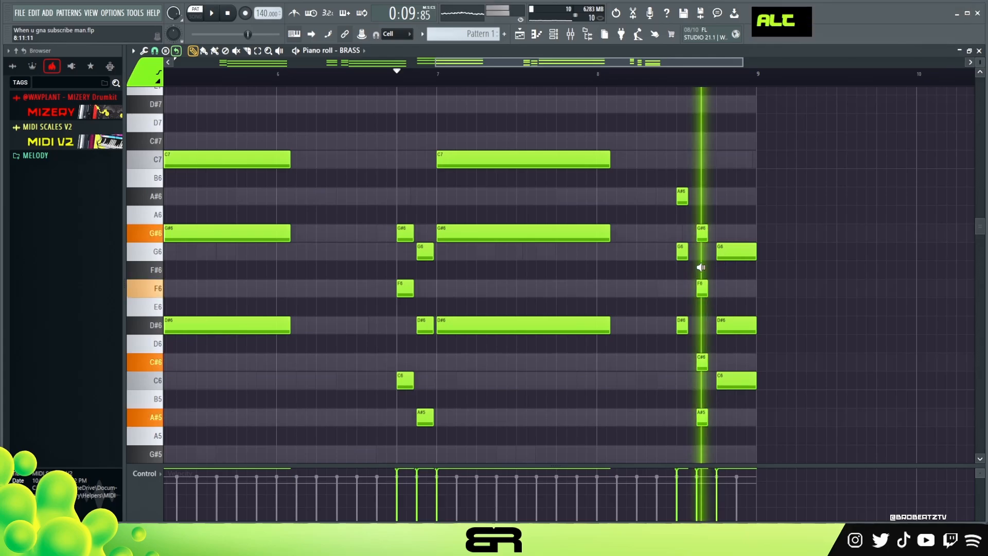
pyautogui.rightClick(702, 417)
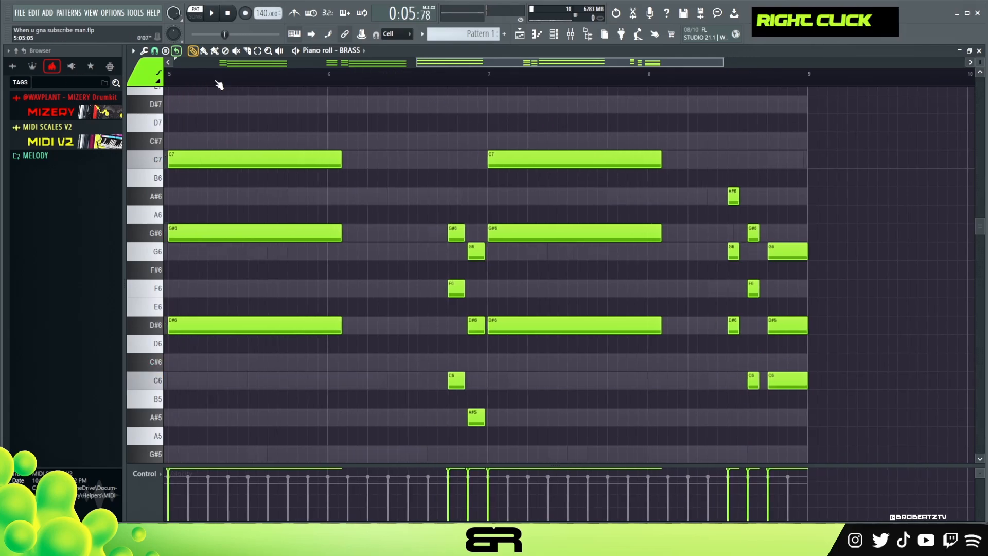
# Step: Play the brass part from bar 4 to check the whole phrase
pyautogui.keyDown('ctrl'); pyautogui.rightClick(373, 121); pyautogui.keyUp('ctrl')
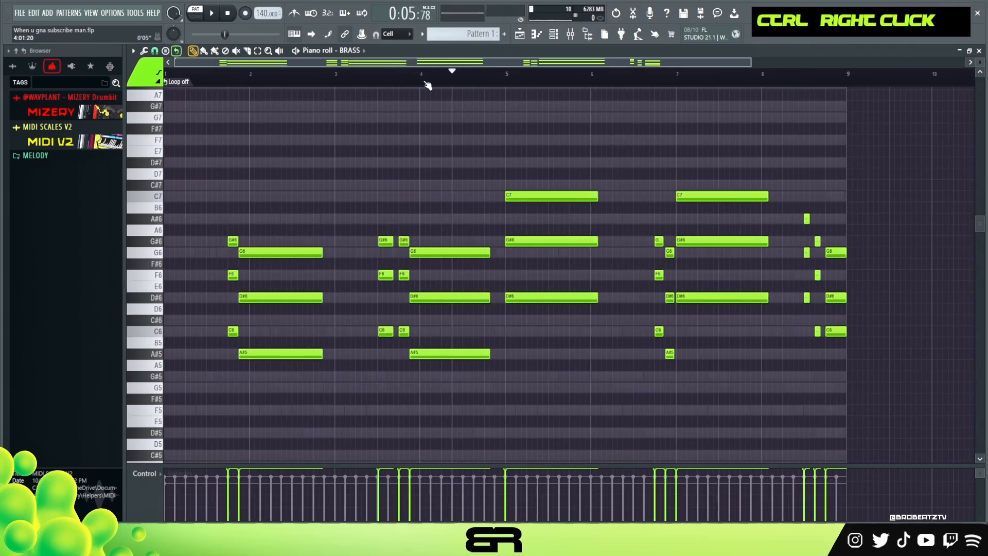
pyautogui.press('space')
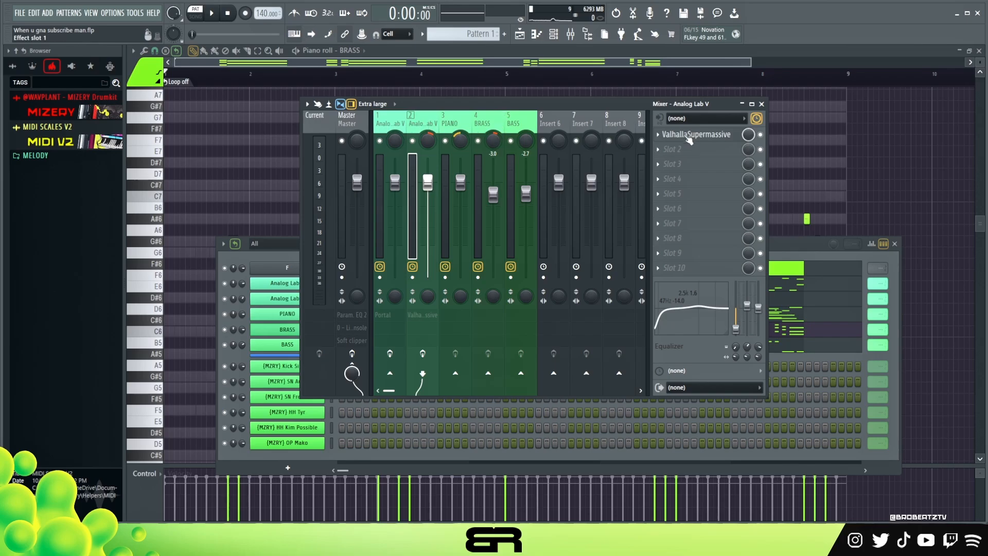
# Step: Review the ValhallaSupermassive settings on mixer insert 2, close the plugin, and solo the track
pyautogui.click(687, 138)
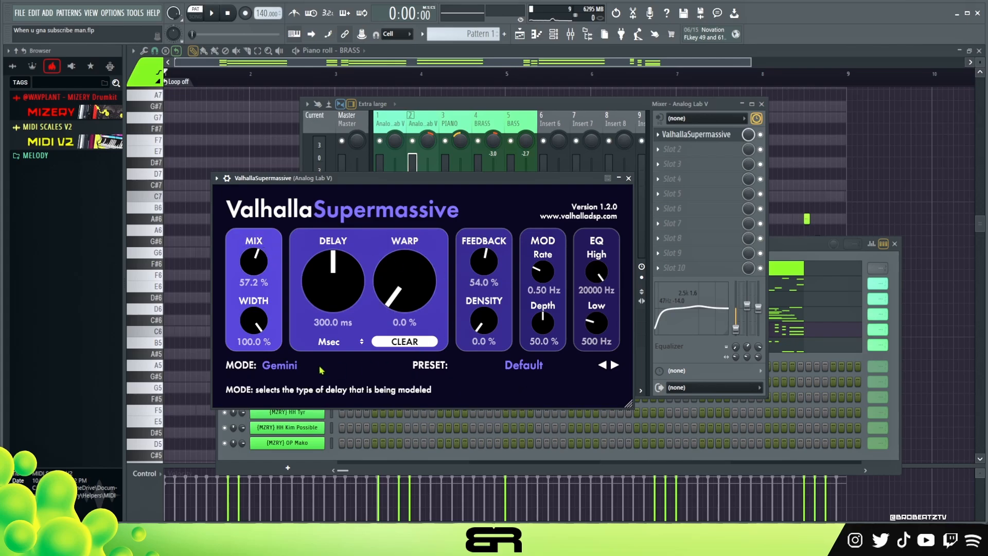
pyautogui.click(628, 178)
pyautogui.rightClick(423, 353)
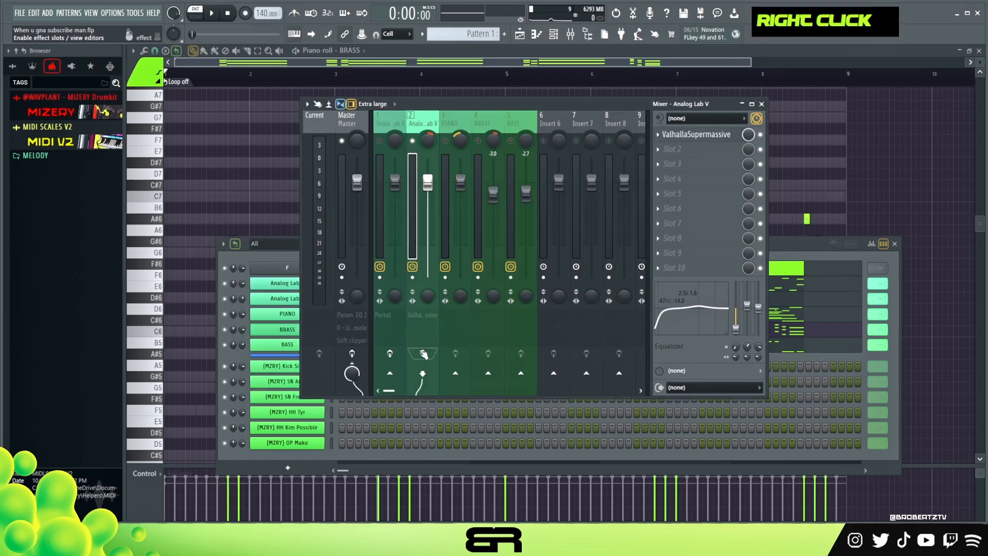
# Step: Play the soloed insert 2 dry, enable its effects, and play it with ValhallaSupermassive
pyautogui.press('space')
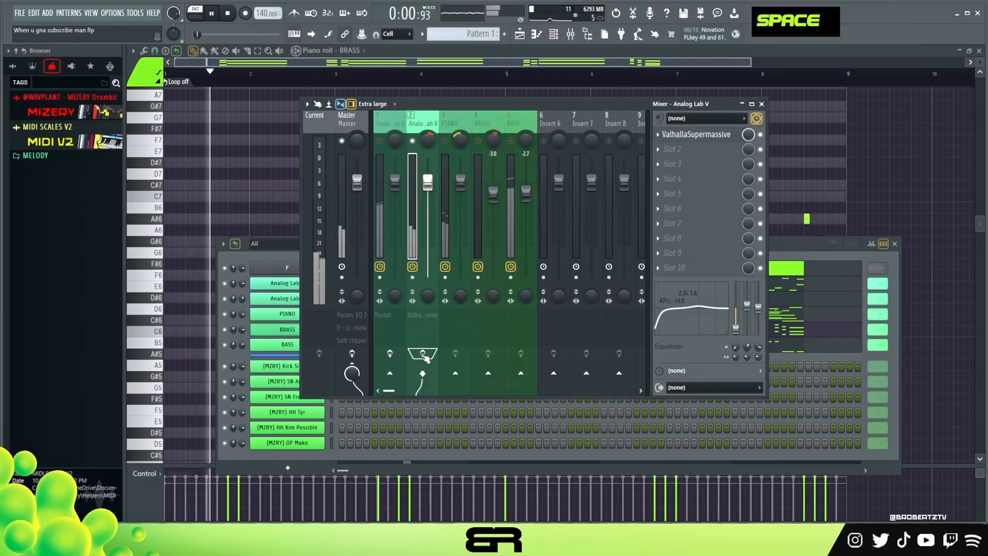
pyautogui.press('space')
pyautogui.press('space')
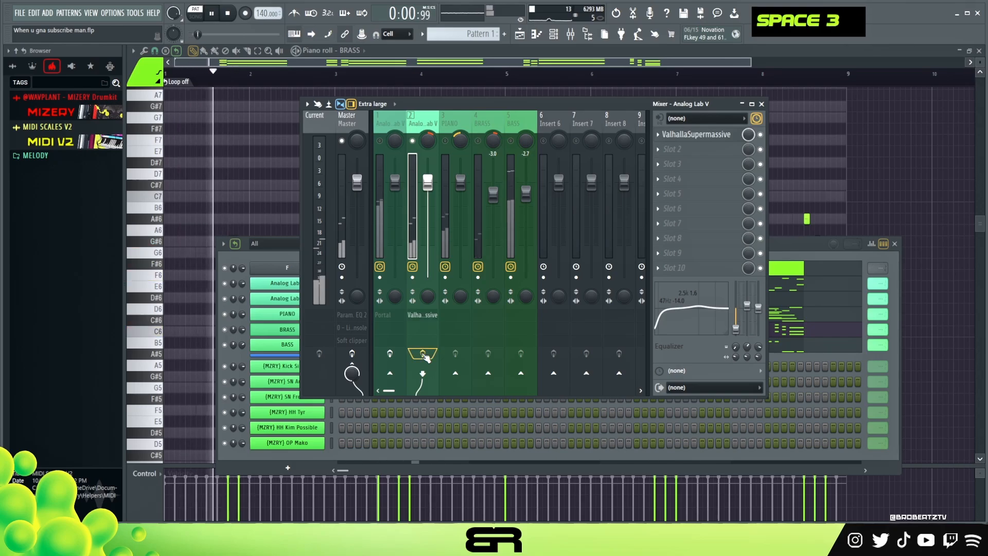
pyautogui.press('space')
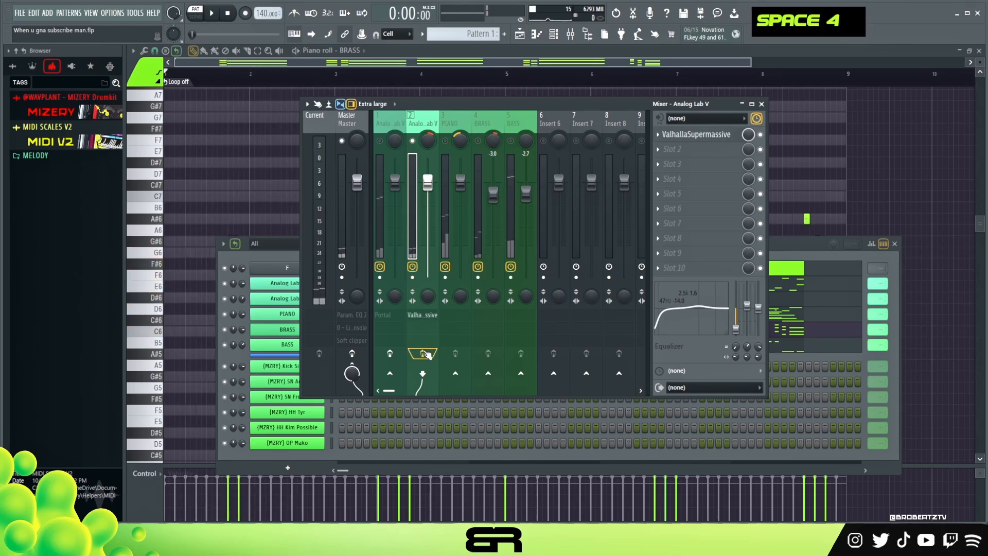
# Step: Solo the Analog Lab V track on insert 1 and play it without its Portal effect
pyautogui.click(387, 124)
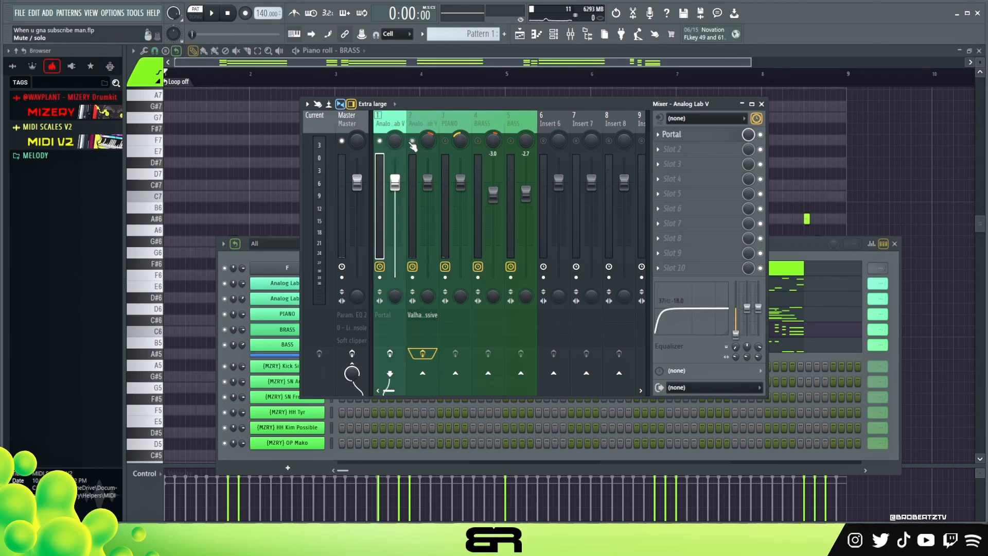
pyautogui.press('space')
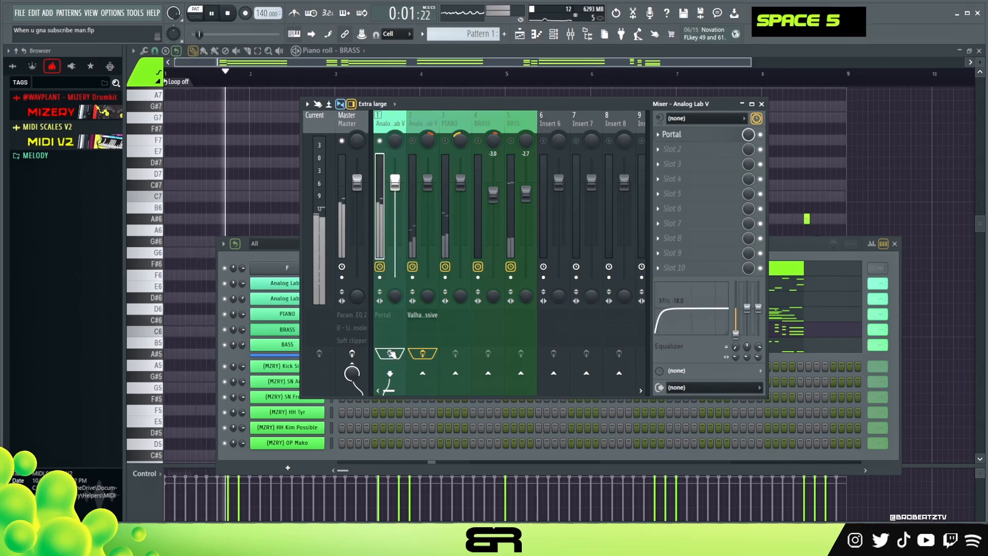
pyautogui.press('space')
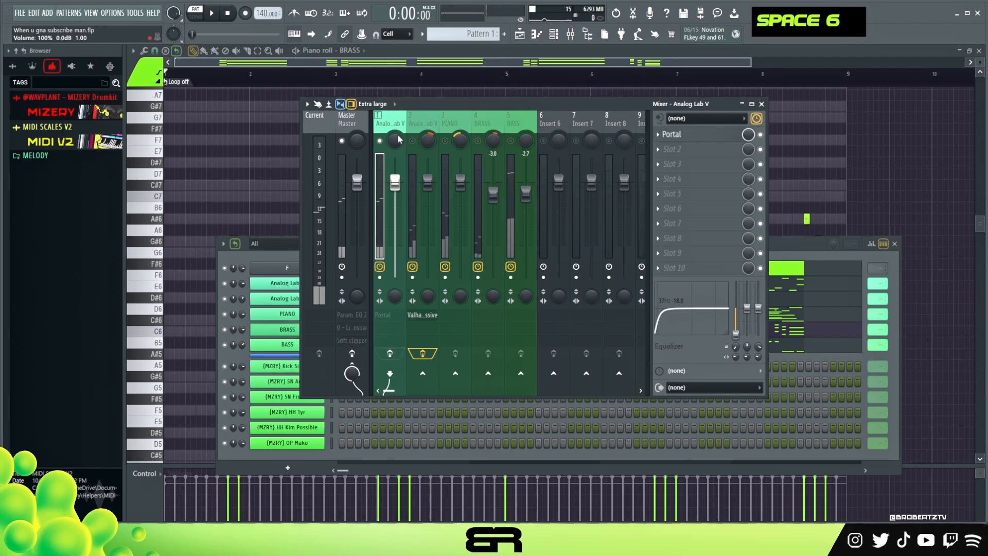
# Step: Review Portal's Trifecta Synthwave preset on insert 1, enable the track's effects, and play it
pyautogui.click(692, 135)
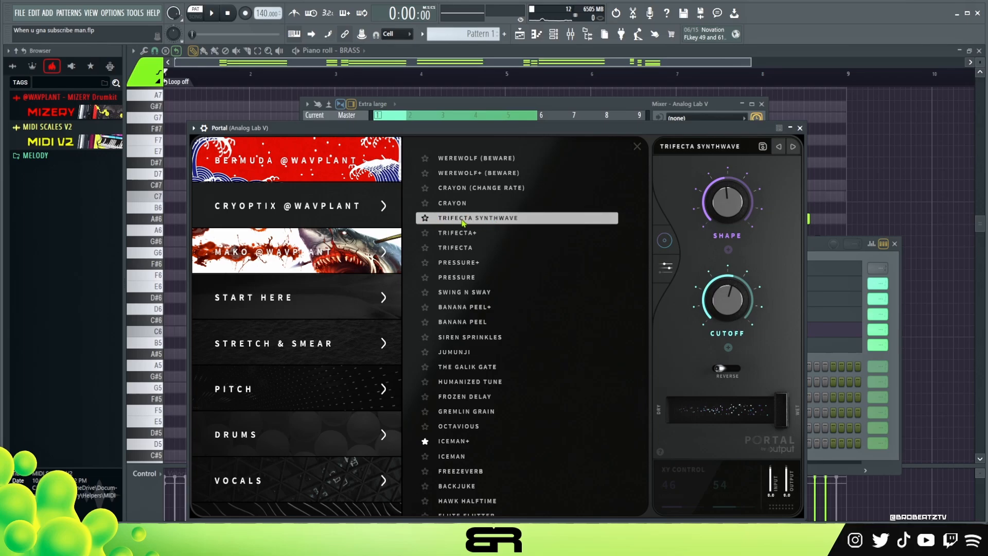
pyautogui.click(800, 129)
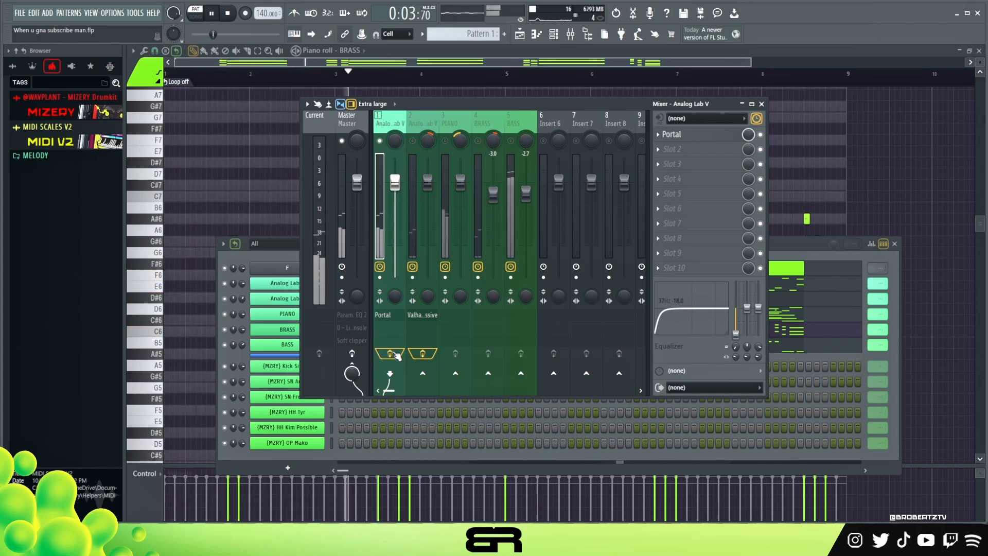
pyautogui.press('space')
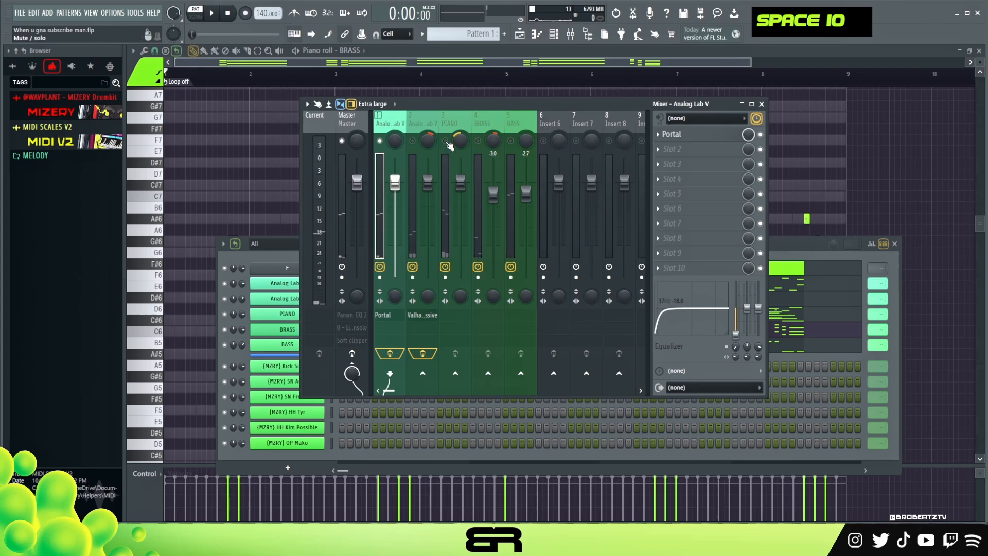
# Step: Unmute the piano, brass and remaining instrument tracks and play the full melody
pyautogui.click(478, 141)
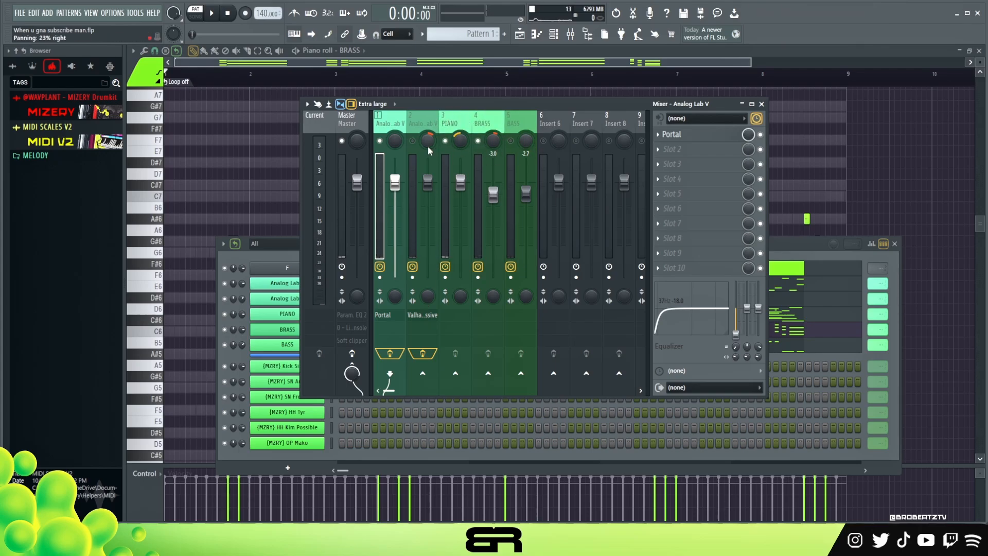
pyautogui.press('space')
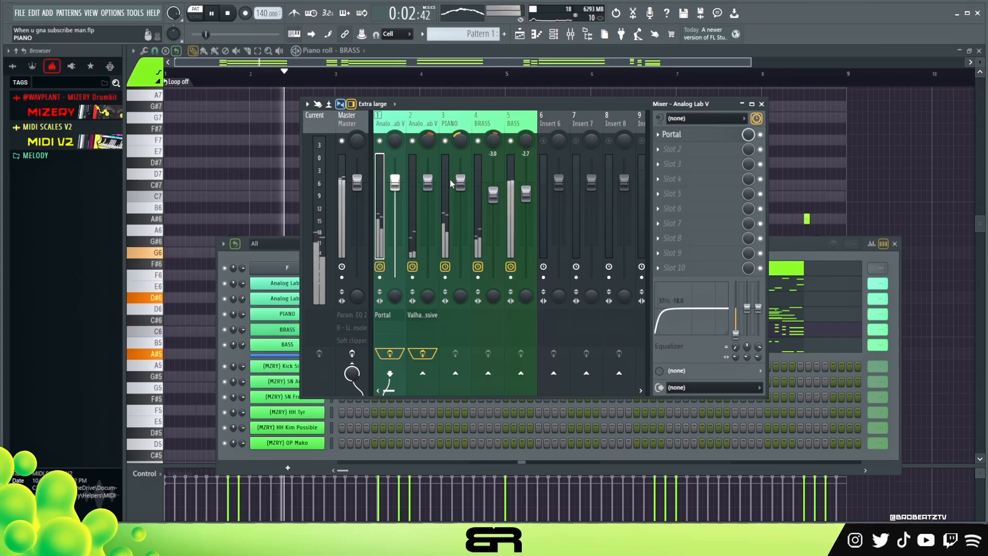
# Step: Lower the Analog Lab V track on insert 1 to -2.0 dB while the melody plays, and stop playback
pyautogui.scroll(-1, 396, 185)
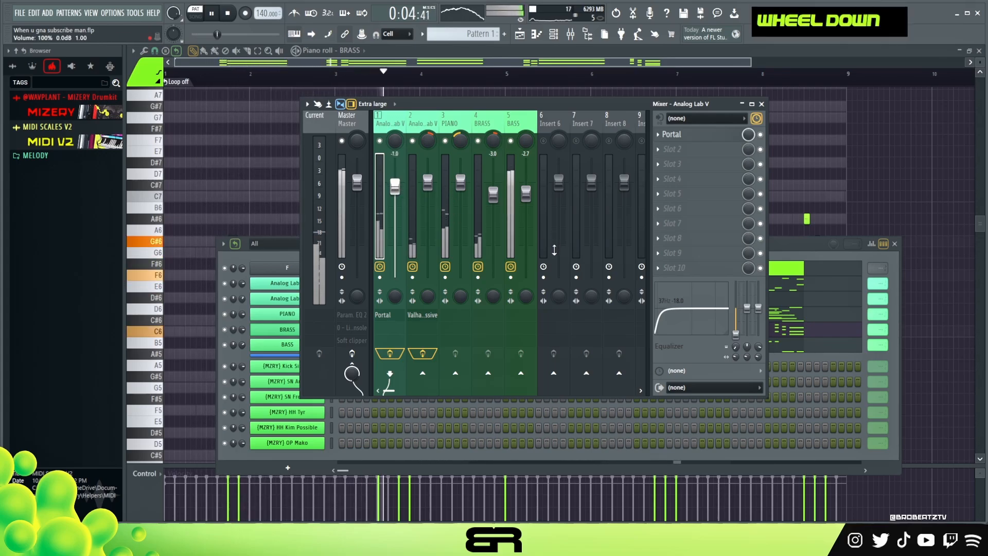
pyautogui.scroll(-5, 397, 188)
pyautogui.scroll(2, 397, 189)
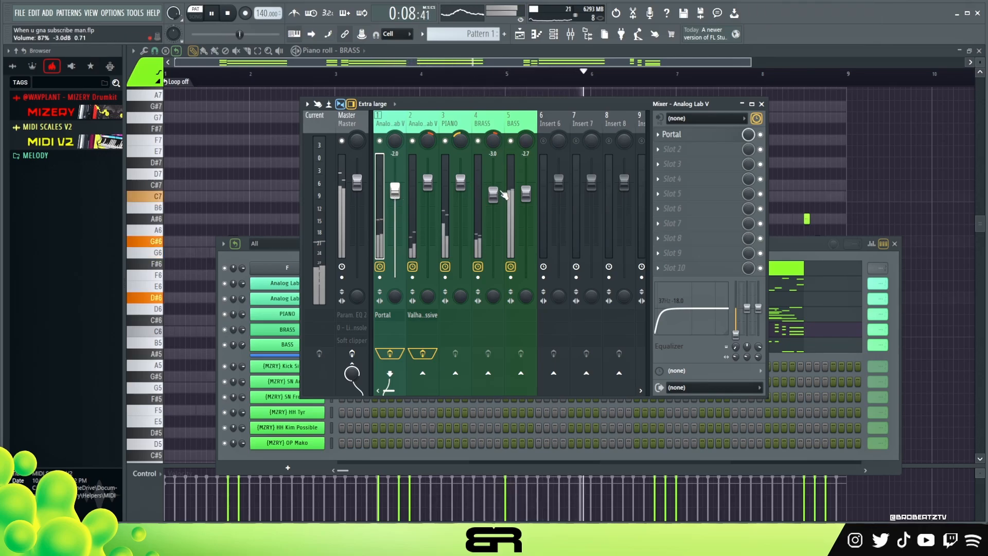
pyautogui.press('space')
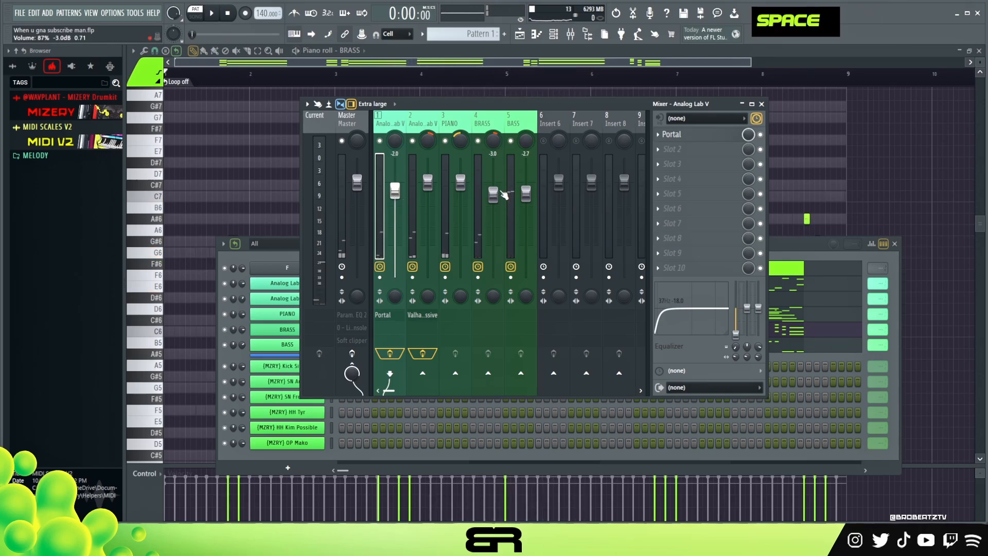
# Step: Look through the instrument inserts and inspect Lifeline Console with its Fatty Acids preset on the Master track
pyautogui.click(422, 127)
pyautogui.click(392, 128)
pyautogui.click(454, 129)
pyautogui.click(486, 131)
pyautogui.click(416, 126)
pyautogui.click(384, 126)
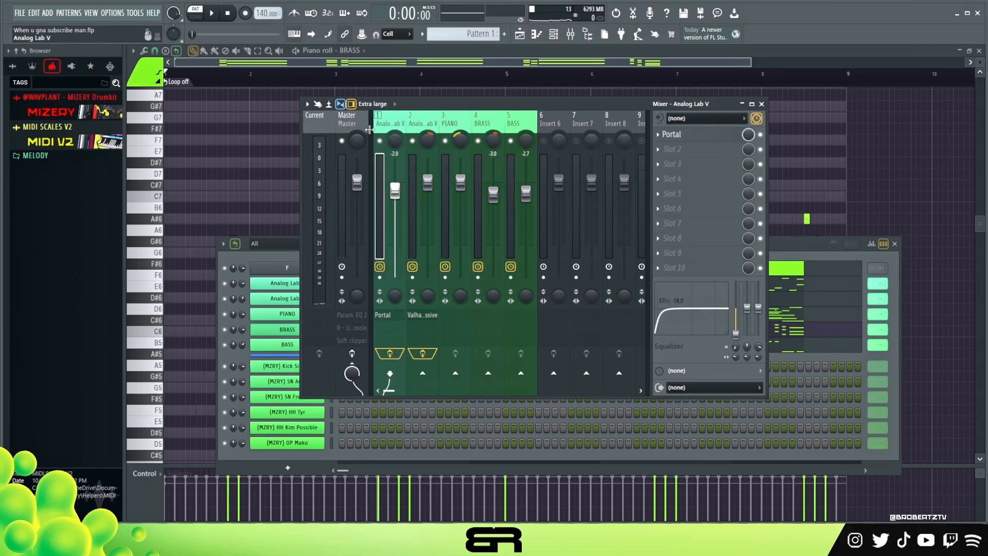
pyautogui.click(355, 124)
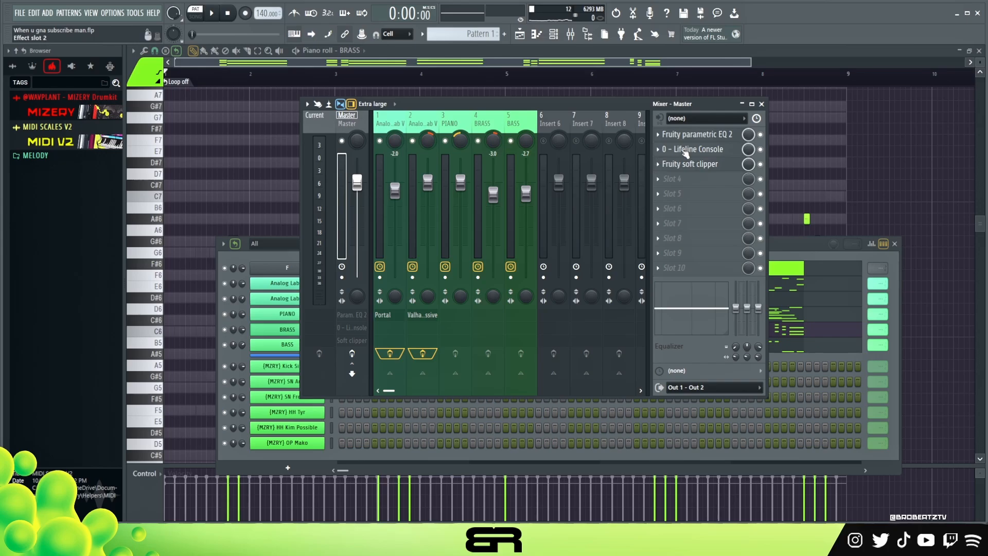
pyautogui.click(692, 149)
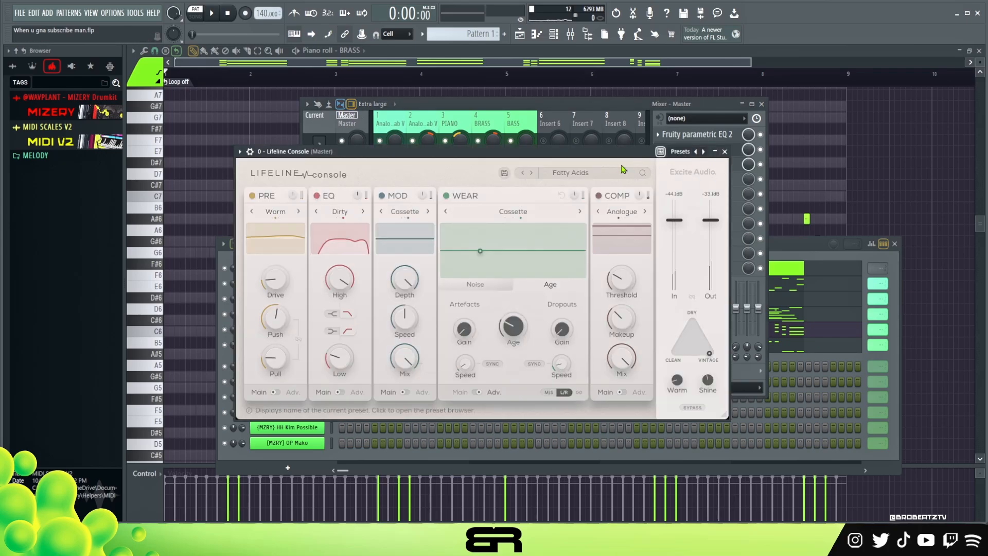
pyautogui.moveTo(599, 156); pyautogui.dragTo(631, 144)
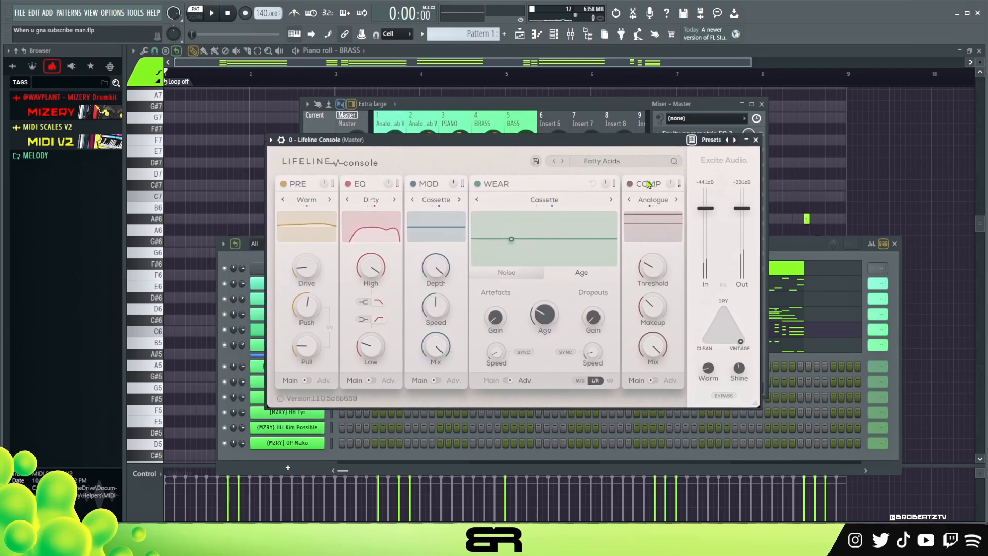
pyautogui.moveTo(657, 140); pyautogui.dragTo(656, 160)
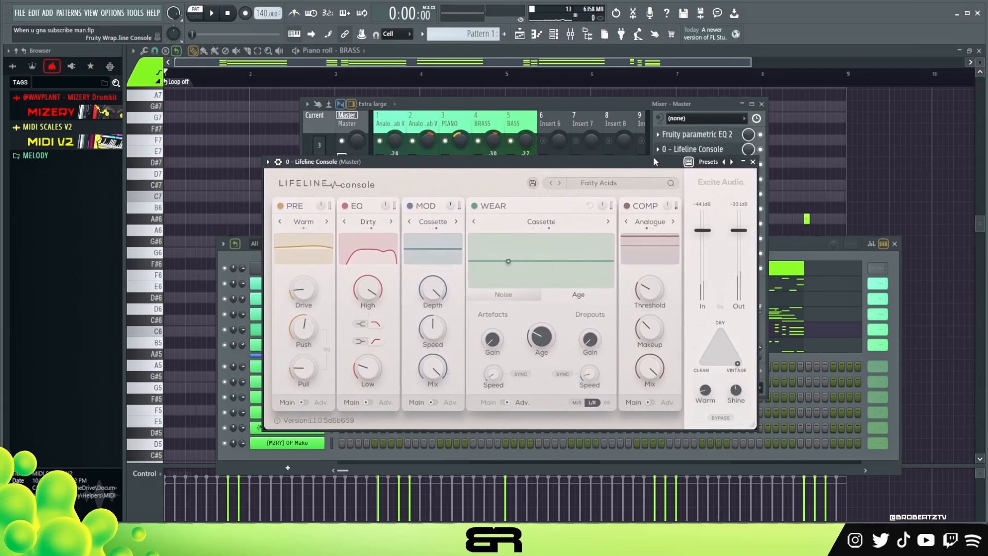
pyautogui.click(755, 160)
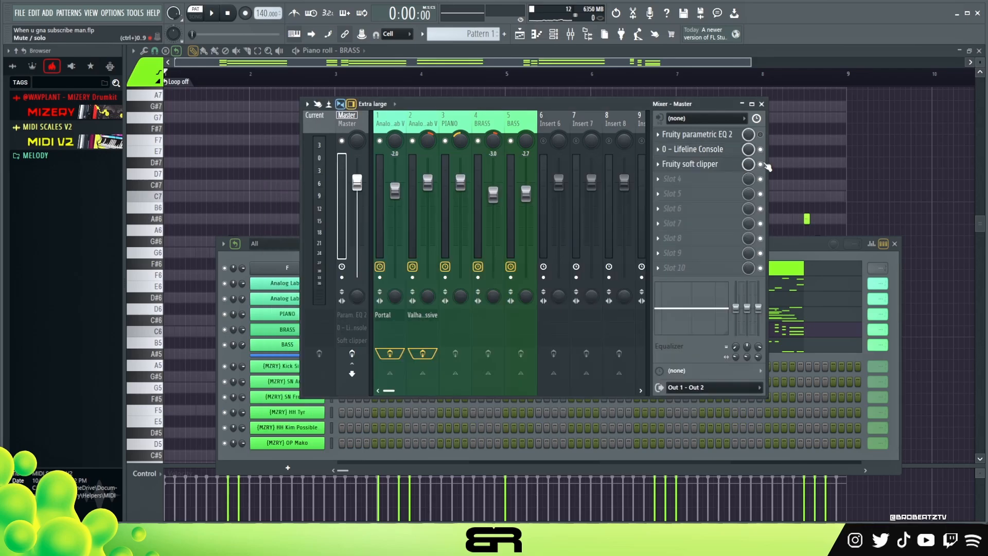
# Step: Check Fruity soft clipper on the Master, enable the Master's effects, and play the melody through them
pyautogui.click(692, 163)
pyautogui.moveTo(246, 171); pyautogui.dragTo(532, 173)
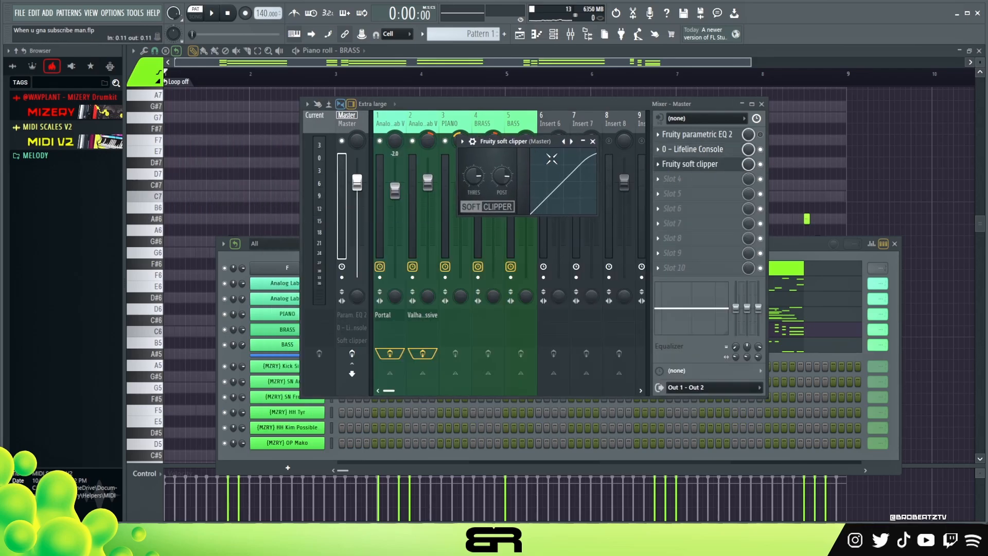
pyautogui.click(594, 142)
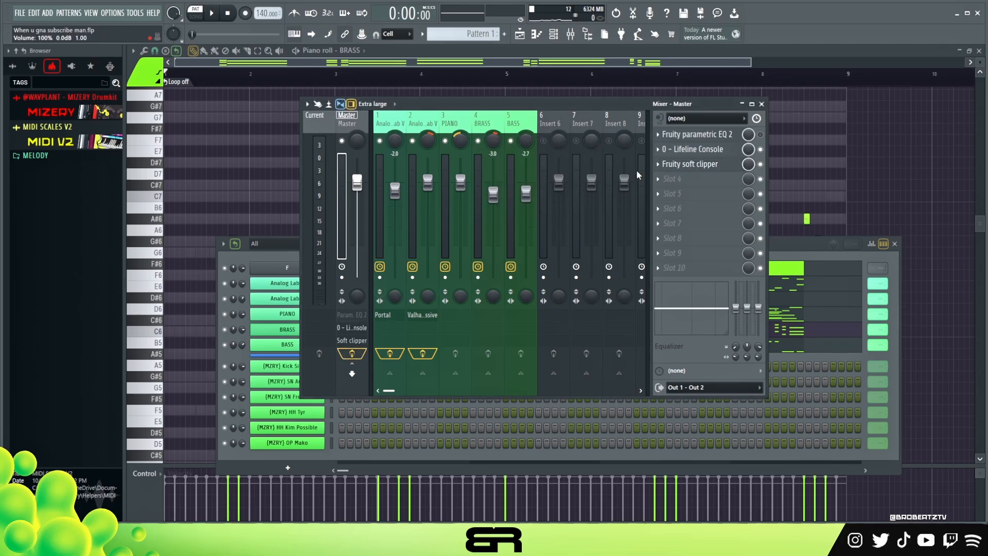
pyautogui.press('space')
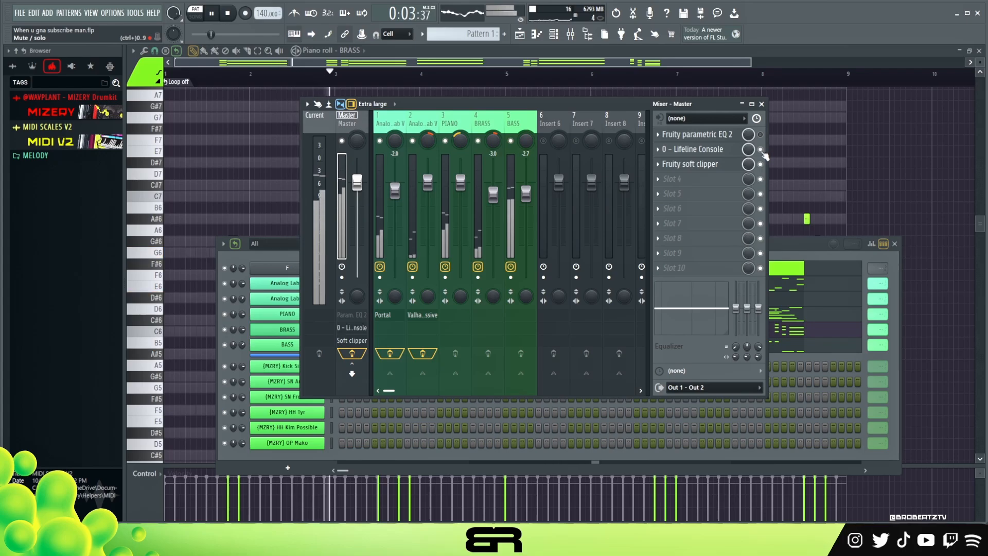
pyautogui.press('space')
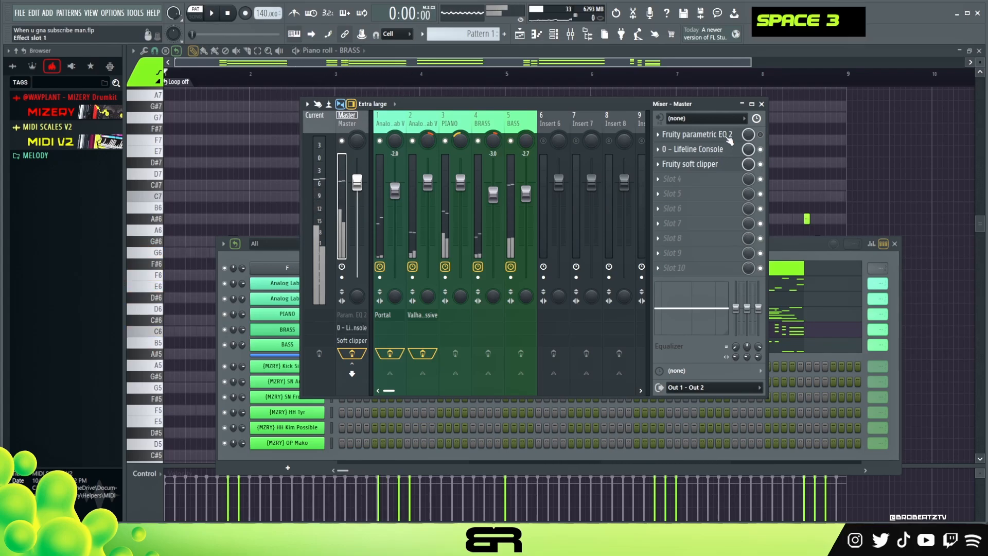
# Step: Enable Fruity parametric EQ 2 on the Master and play the melody, comparing it with and without the EQ
pyautogui.click(705, 134)
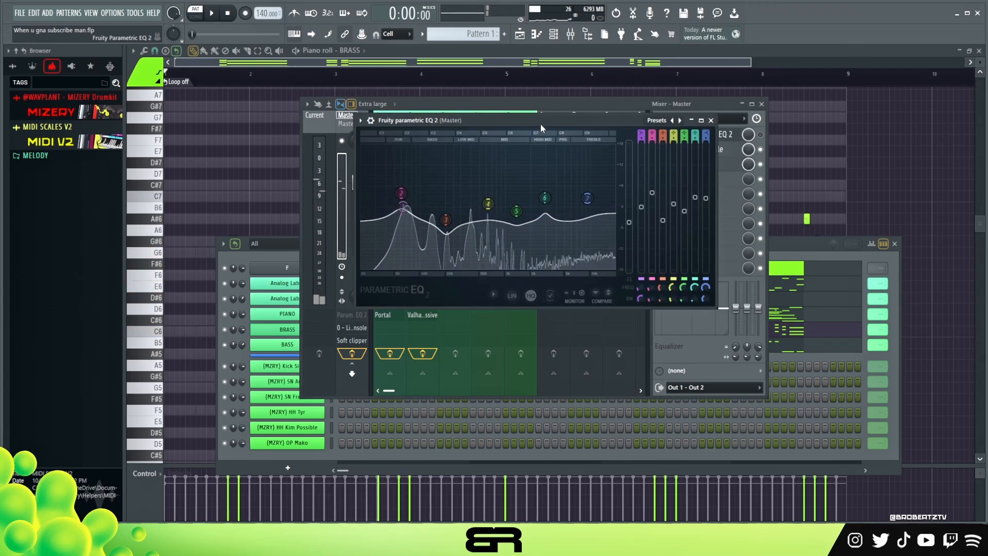
pyautogui.moveTo(546, 124); pyautogui.dragTo(412, 172)
pyautogui.click(760, 134)
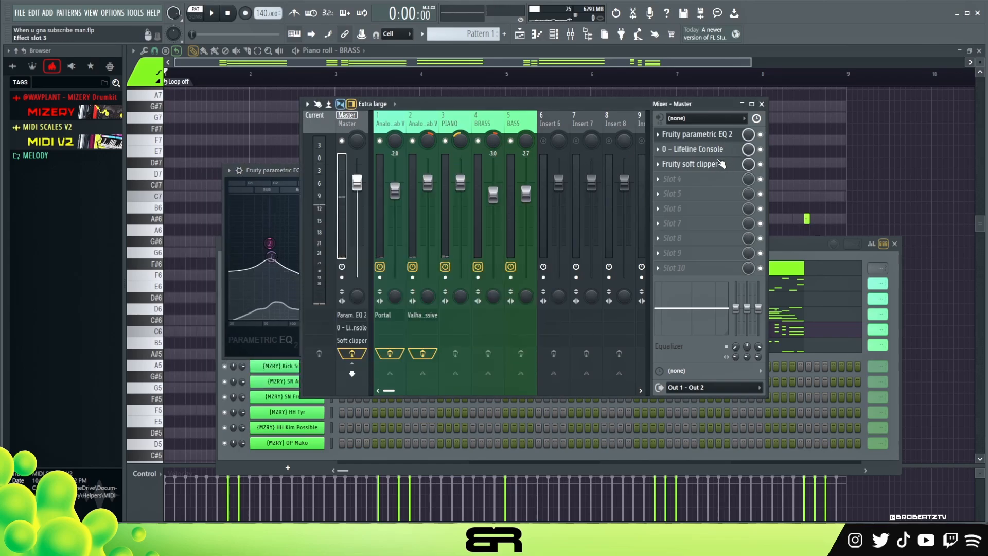
pyautogui.press('space')
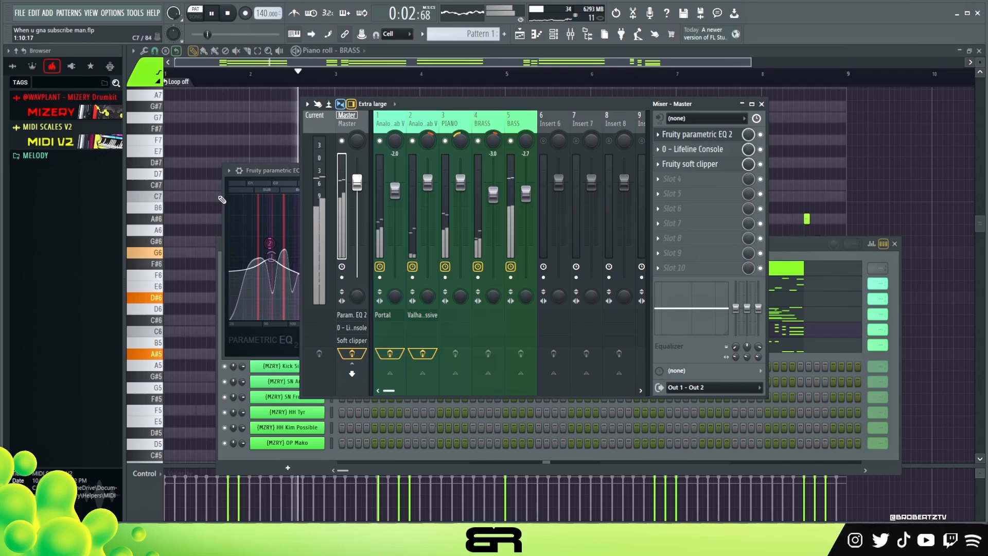
pyautogui.click(710, 135)
pyautogui.click(743, 145)
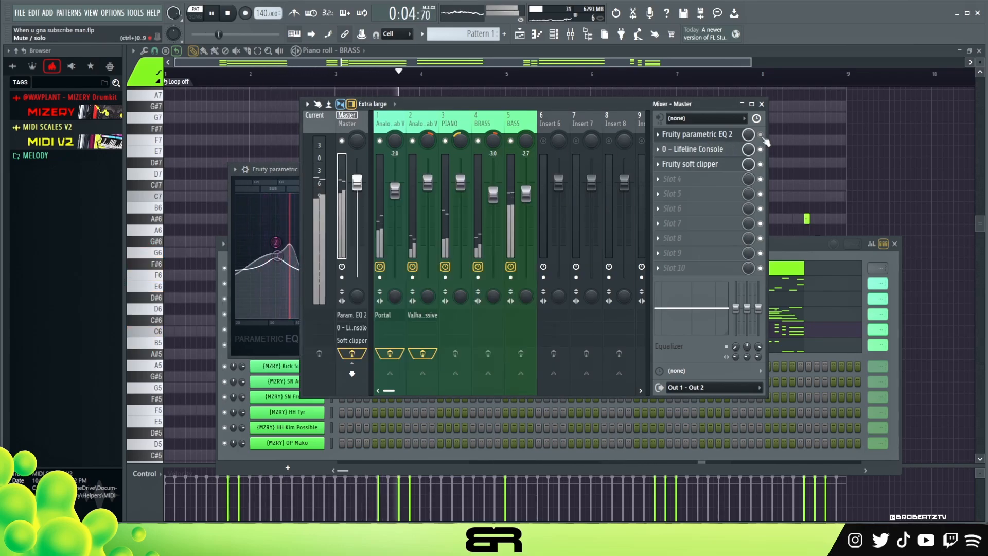
pyautogui.click(761, 135)
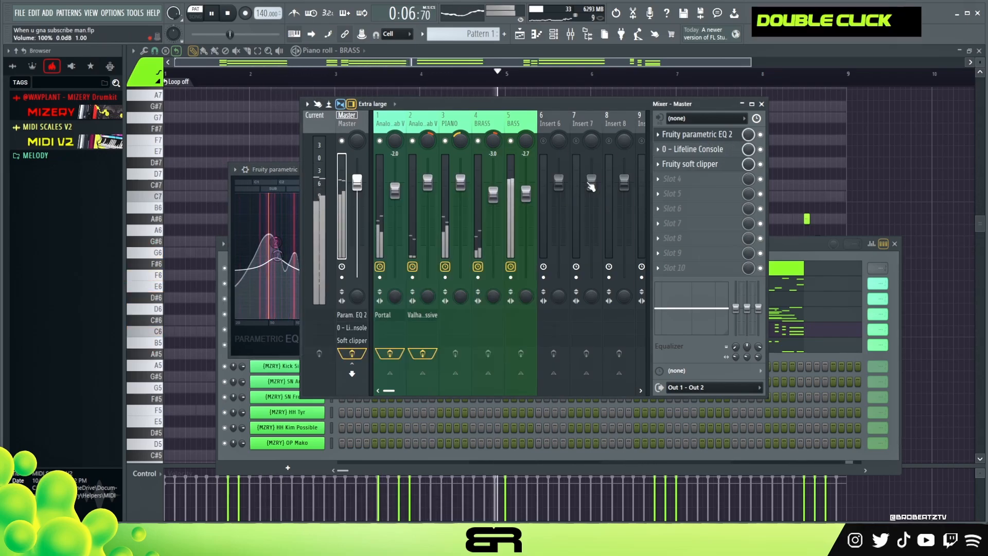
pyautogui.press('space')
# Step: Review the Fruity parametric EQ 2 curve on the Master track
pyautogui.click(283, 170)
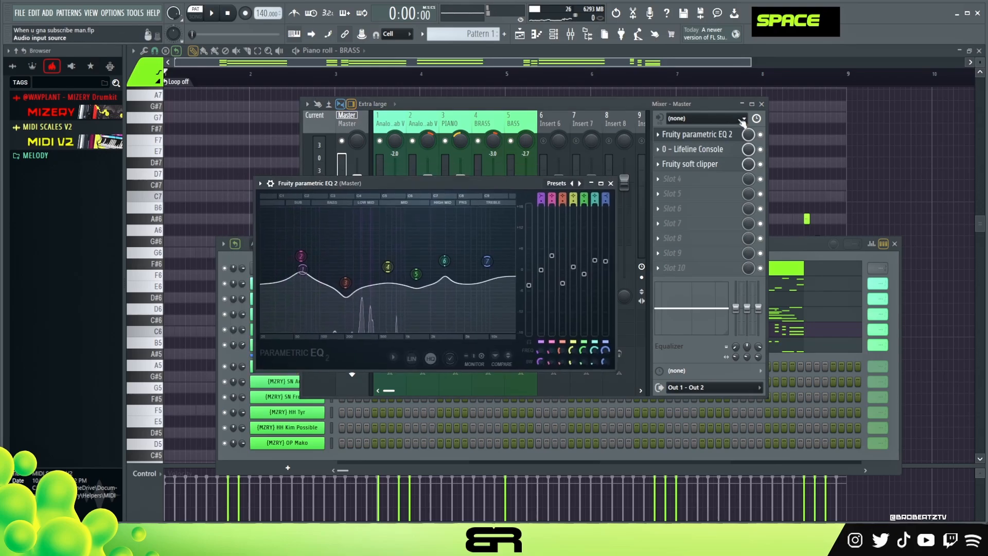
pyautogui.moveTo(516, 179); pyautogui.dragTo(553, 189)
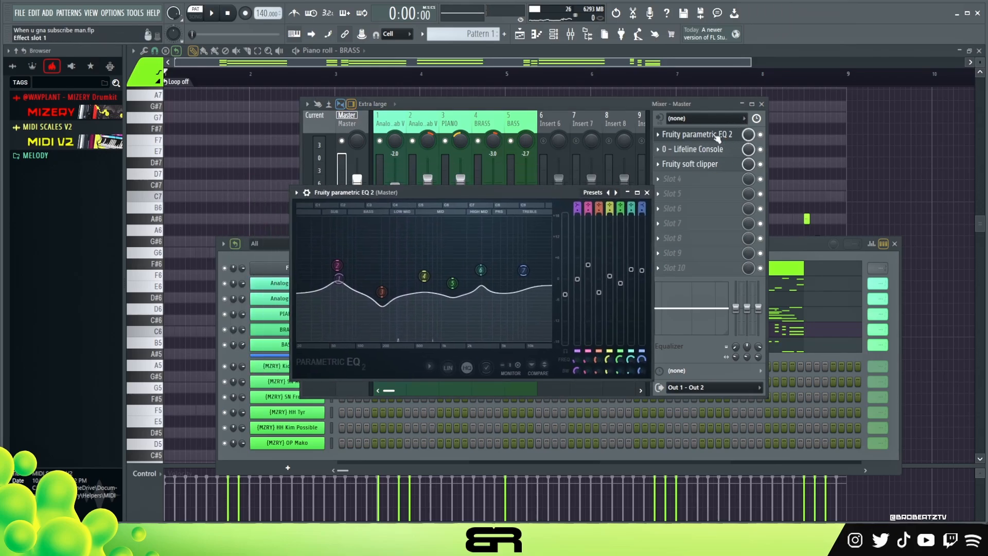
pyautogui.scroll(-1, 714, 138)
pyautogui.scroll(1, 714, 153)
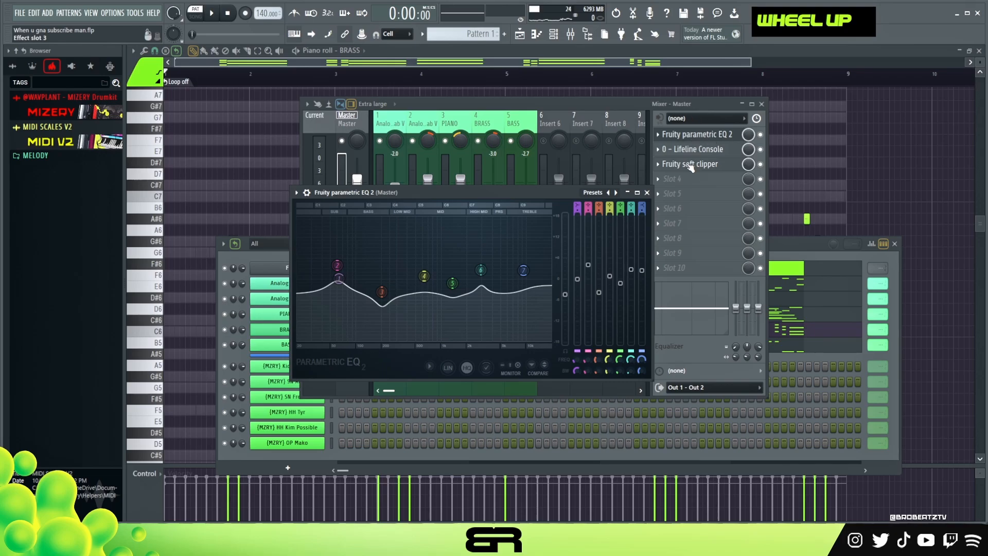
pyautogui.moveTo(492, 192); pyautogui.dragTo(554, 120)
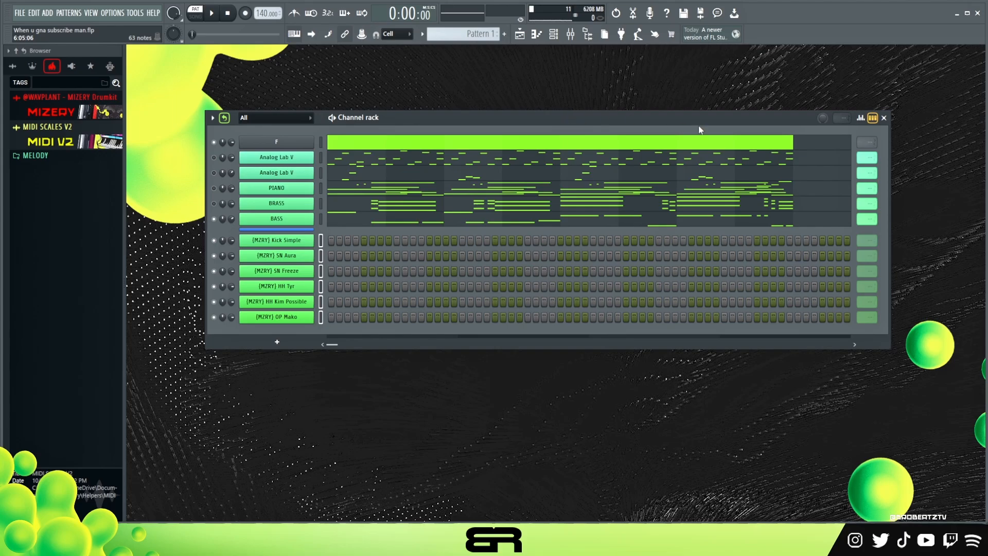
# Step: Set the loop length of all six MZRY drum channels to one bar in the channel rack
pyautogui.scroll(-2, 867, 240)
pyautogui.scroll(-2, 867, 256)
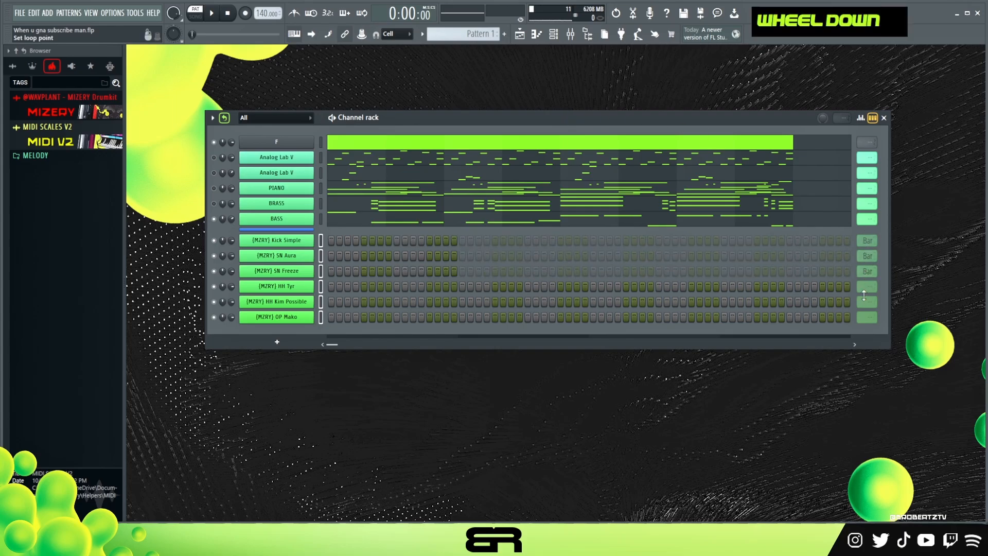
pyautogui.scroll(-3, 861, 286)
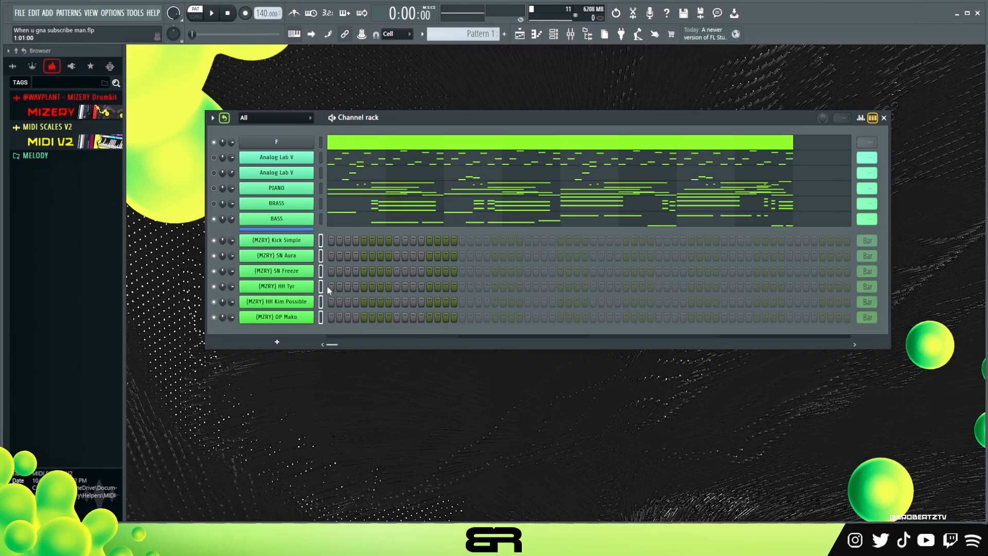
# Step: Program HH Tyr hits on steps 1 to 3 with progressively lower velocities, auditioning the result
pyautogui.click(860, 118)
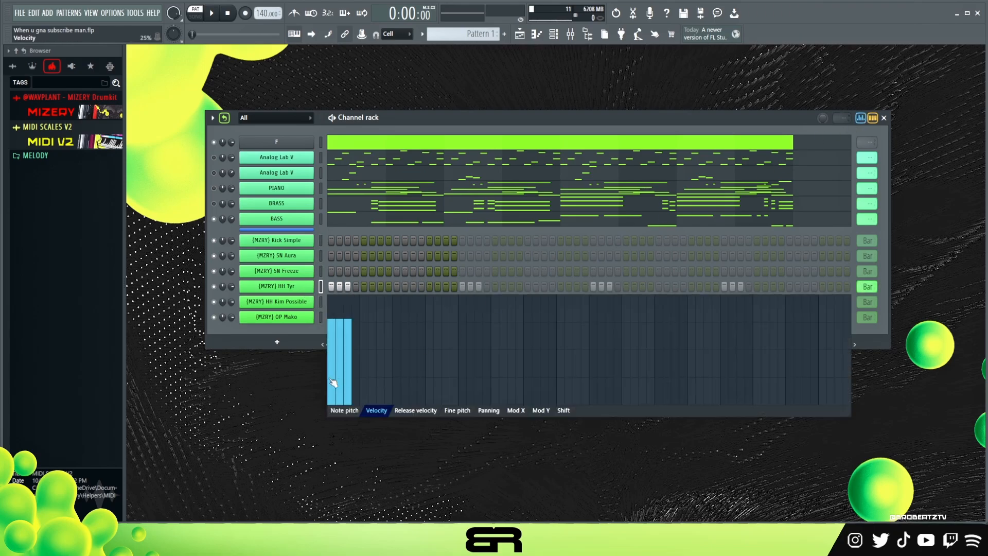
pyautogui.doubleClick(349, 347)
pyautogui.press('space')
pyautogui.press('space')
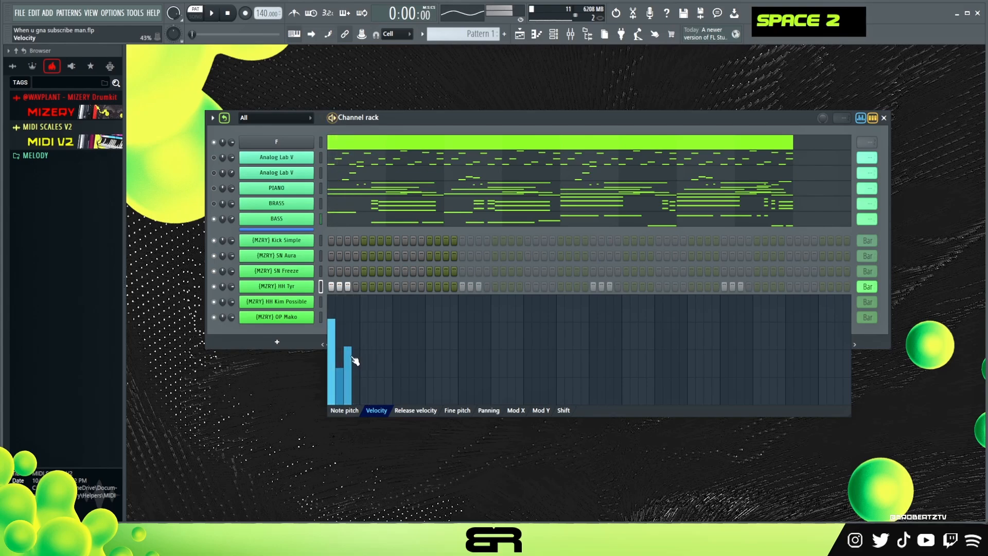
pyautogui.moveTo(341, 344); pyautogui.dragTo(350, 365)
pyautogui.press('space')
pyautogui.press('space')
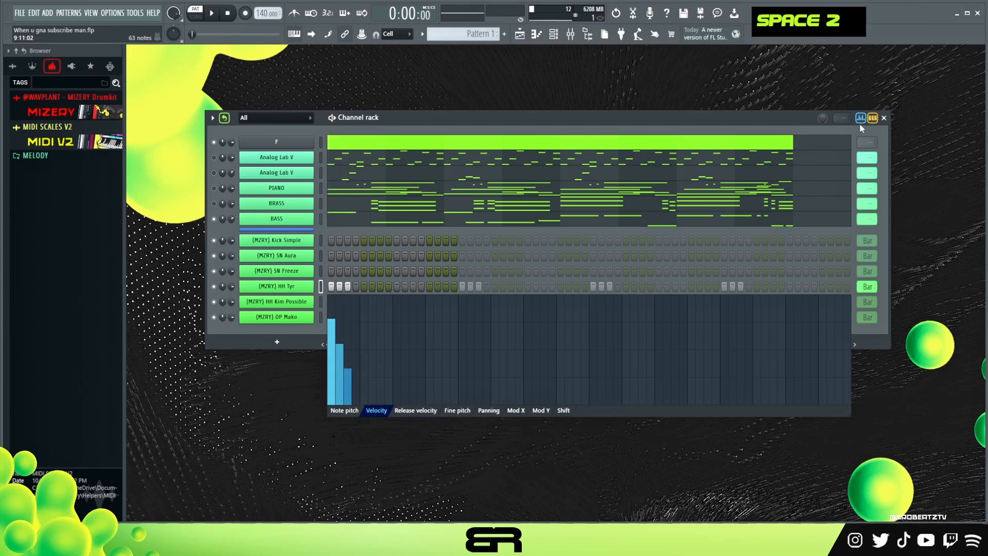
pyautogui.click(860, 119)
# Step: Add an HH Kim Possible hit on step 7 and audition the loop repeatedly
pyautogui.click(381, 302)
pyautogui.press('space')
pyautogui.press('space')
pyautogui.press('space')
pyautogui.press('space')
pyautogui.press('space')
# Step: Program SN Freeze over a two-bar loop with hits on steps 9, 19 and 21 to 23, auditioning the pattern
pyautogui.click(397, 268)
pyautogui.press('space')
pyautogui.press('space')
pyautogui.moveTo(495, 271); pyautogui.dragTo(509, 273)
pyautogui.press('space')
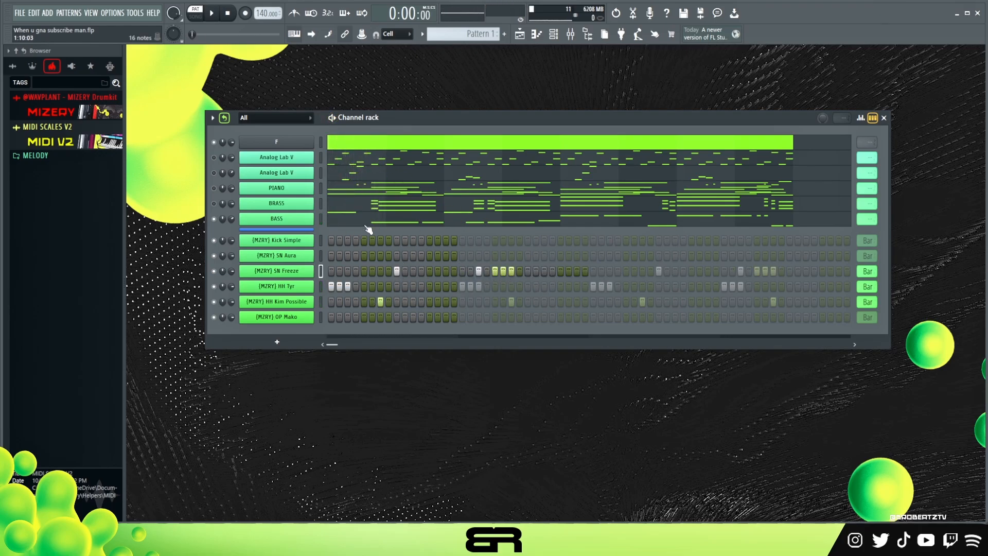
pyautogui.press('space')
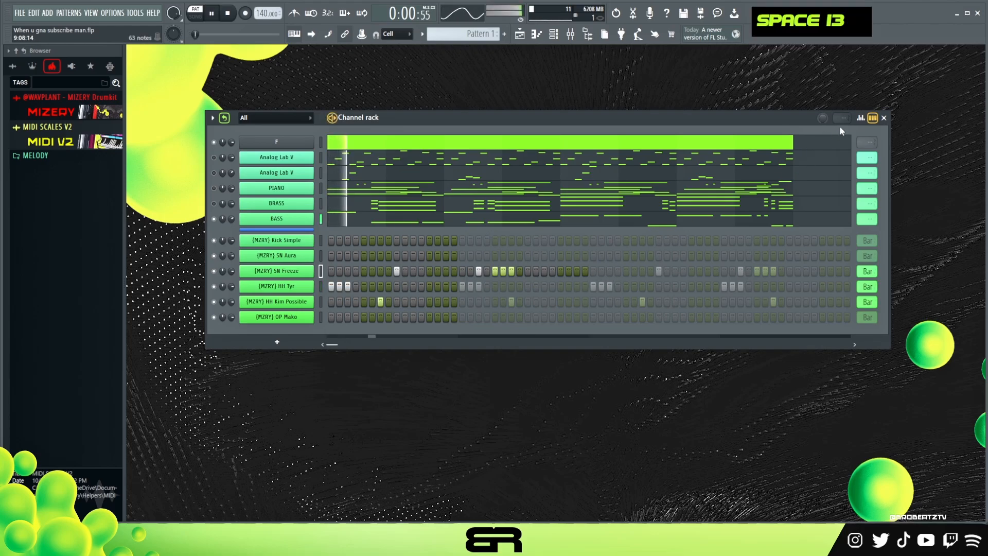
# Step: Add an SN Freeze hit on step 25 and vary the velocities of steps 21 to 23, with step 23 at about 43%
pyautogui.click(860, 118)
pyautogui.moveTo(498, 347)
pyautogui.mouseDown()
pyautogui.moveTo(510, 353)
pyautogui.moveTo(514, 337)
pyautogui.mouseUp()
pyautogui.press('space')
pyautogui.press('space')
pyautogui.click(528, 272)
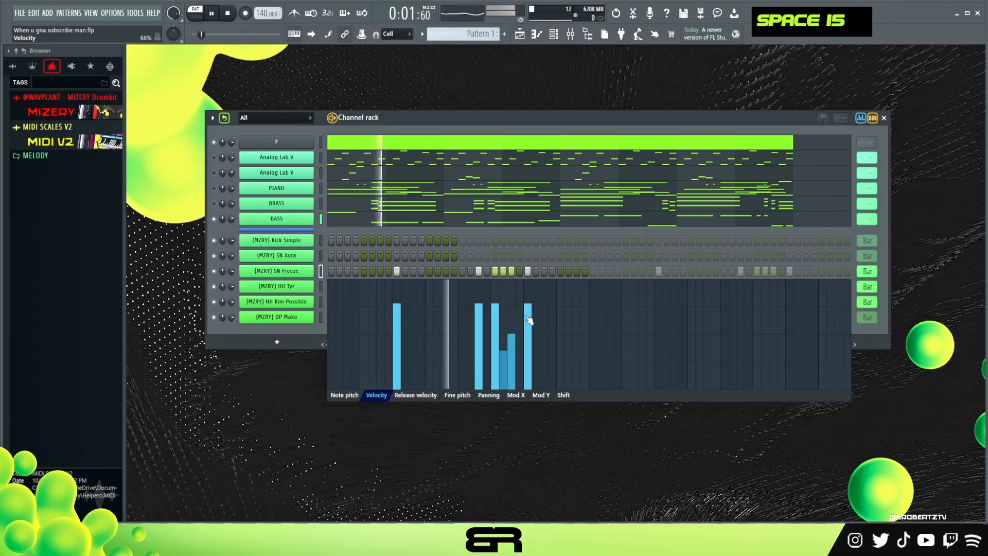
pyautogui.click(495, 322)
pyautogui.press('space')
pyautogui.press('space')
pyautogui.click(504, 359)
pyautogui.click(512, 342)
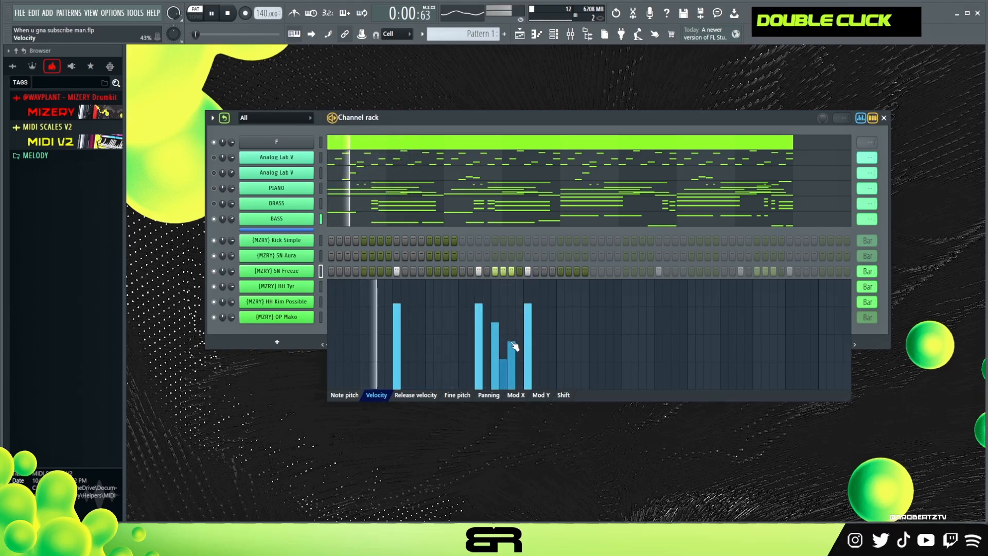
pyautogui.press('space')
# Step: Pan SN Freeze steps 19 and 21 to the left and steps 23 and 25 to the right, auditioning the panning
pyautogui.click(488, 394)
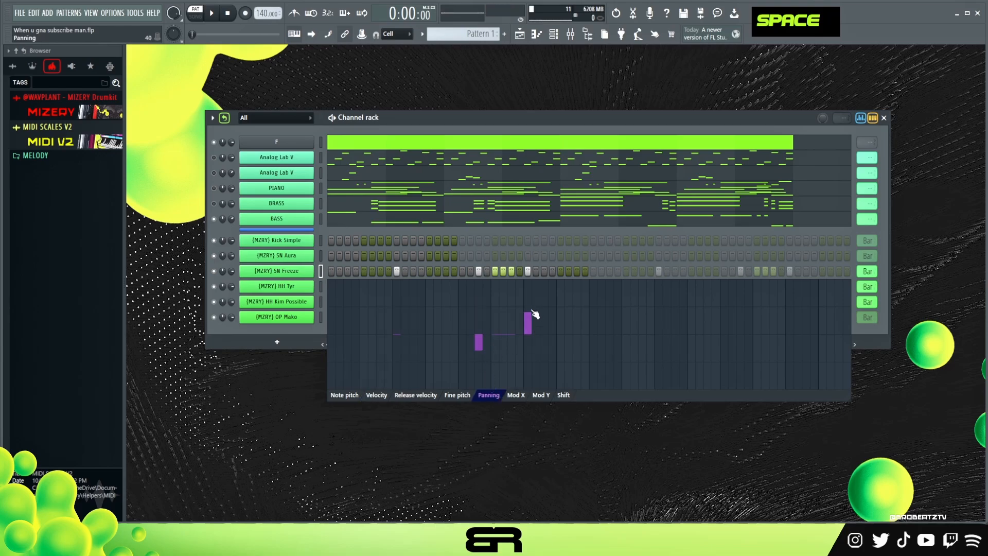
pyautogui.moveTo(532, 311); pyautogui.dragTo(530, 308)
pyautogui.doubleClick(511, 332)
pyautogui.press('space')
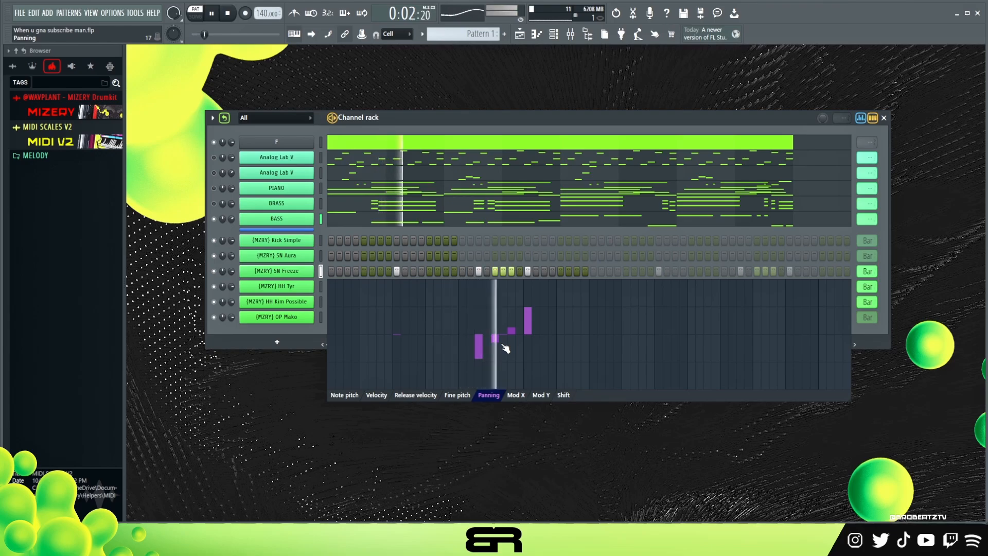
pyautogui.press('space')
pyautogui.click(861, 118)
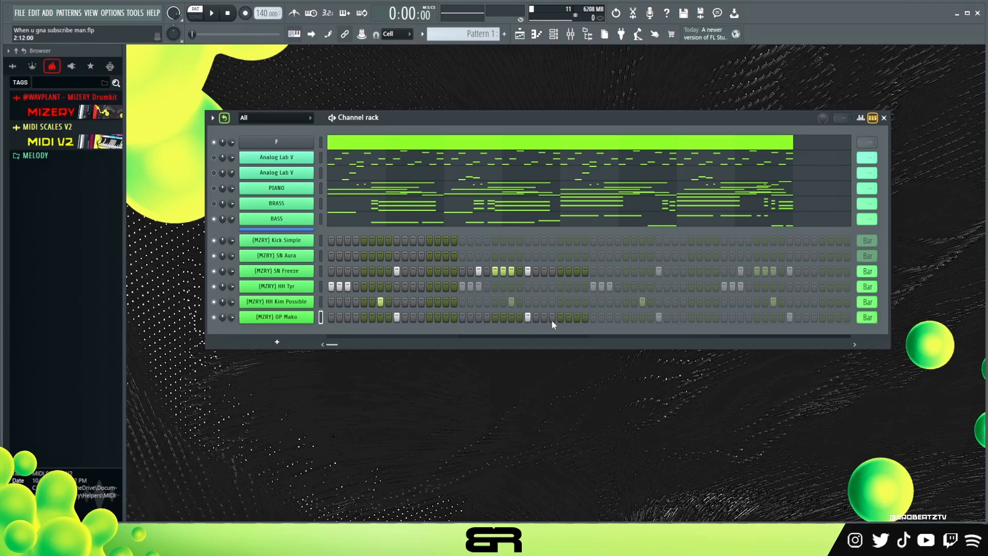
# Step: Extend HH Kim Possible to a two-bar loop with hits on steps 24 and 25, and add an OP Mako hit on step 29
pyautogui.press('space')
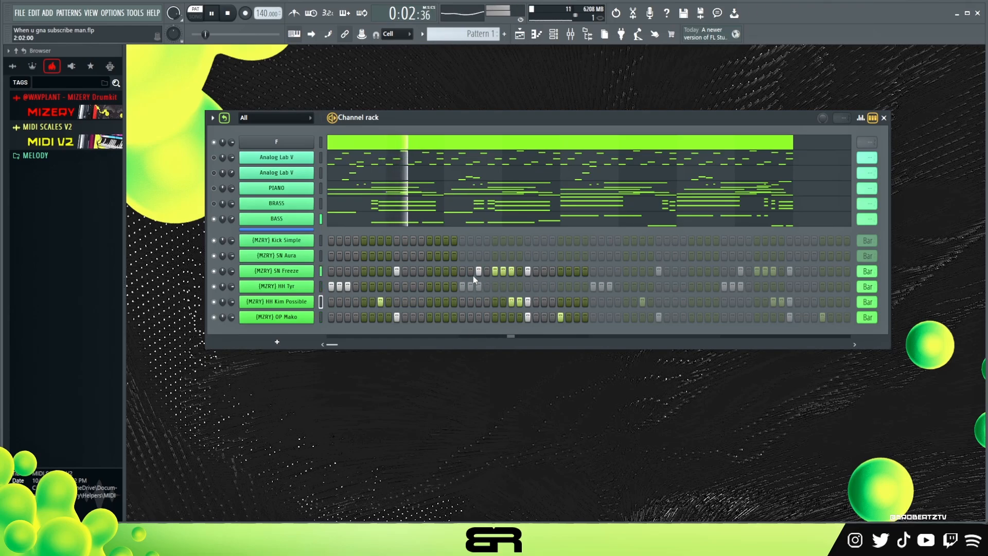
pyautogui.press('space')
pyautogui.press('space')
# Step: Pan HH Kim Possible step 23 to the left and step 25 to the right, auditioning the loop
pyautogui.click(861, 118)
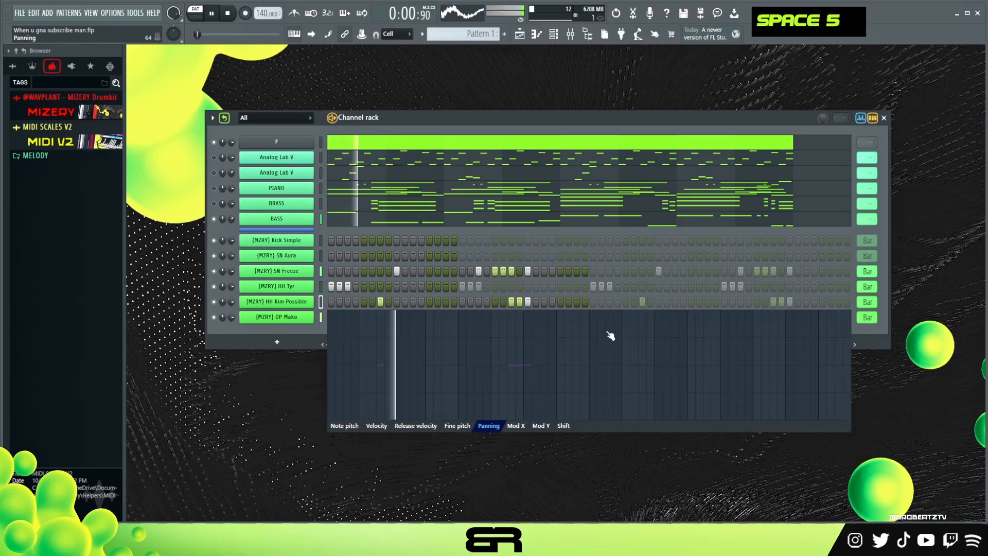
pyautogui.press('space')
pyautogui.press('space')
pyautogui.click(514, 369)
pyautogui.click(514, 379)
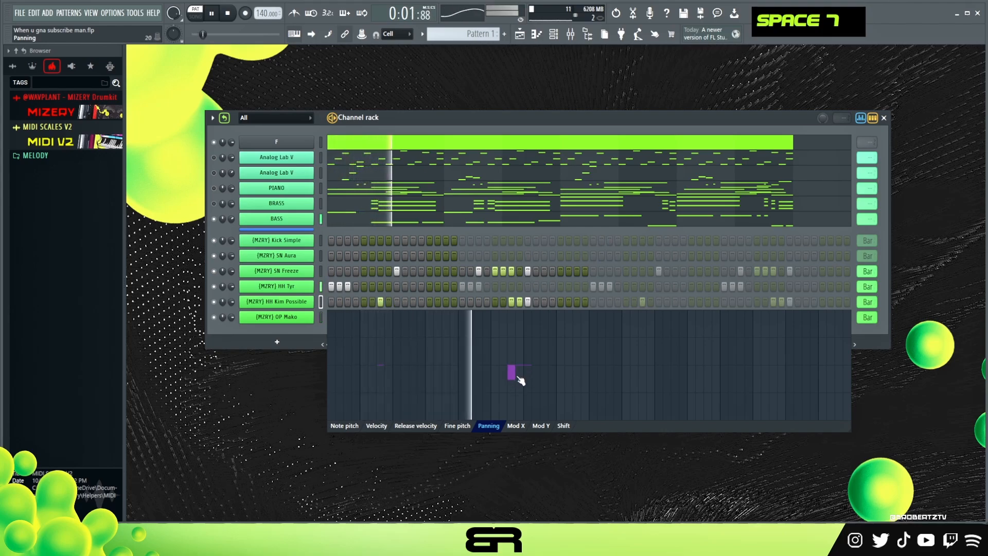
pyautogui.press('space')
pyautogui.click(530, 356)
pyautogui.press('space')
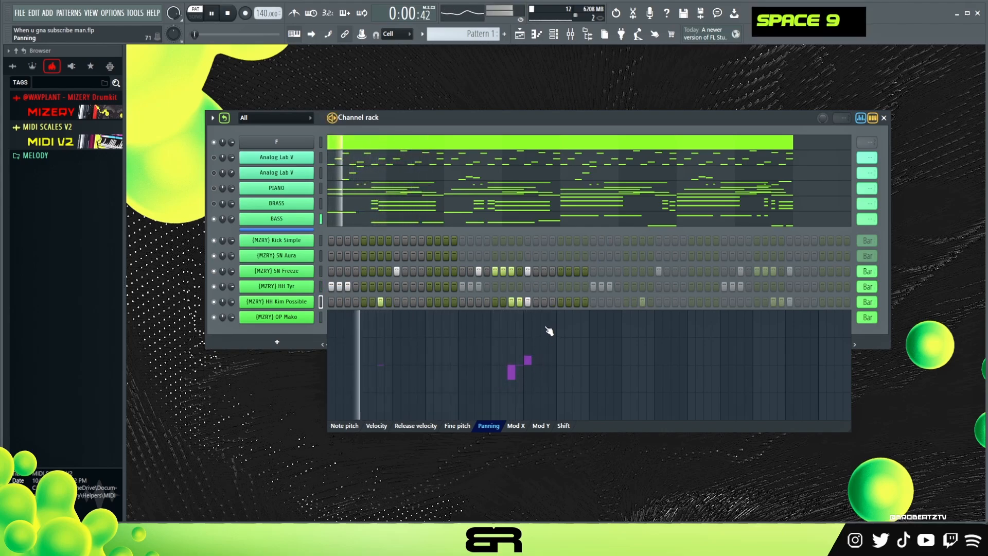
# Step: Add an HH Kim Possible hit on step 29 and pan it to the right, auditioning the result
pyautogui.click(560, 303)
pyautogui.doubleClick(560, 342)
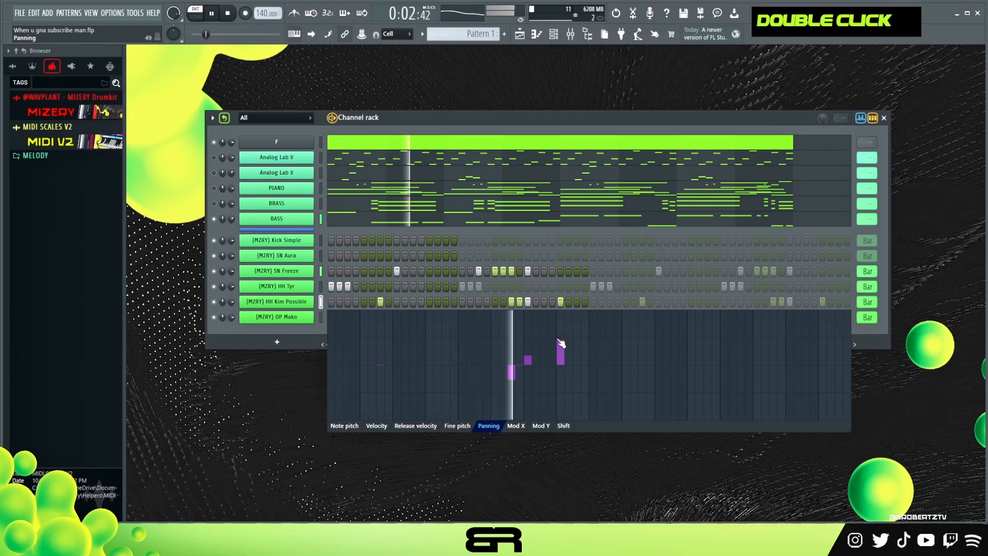
pyautogui.press('space')
pyautogui.press('space')
# Step: Pan HH Kim Possible step 7 to the left and audition the loop
pyautogui.click(381, 383)
pyautogui.moveTo(382, 384); pyautogui.dragTo(384, 389)
pyautogui.press('space')
pyautogui.press('space')
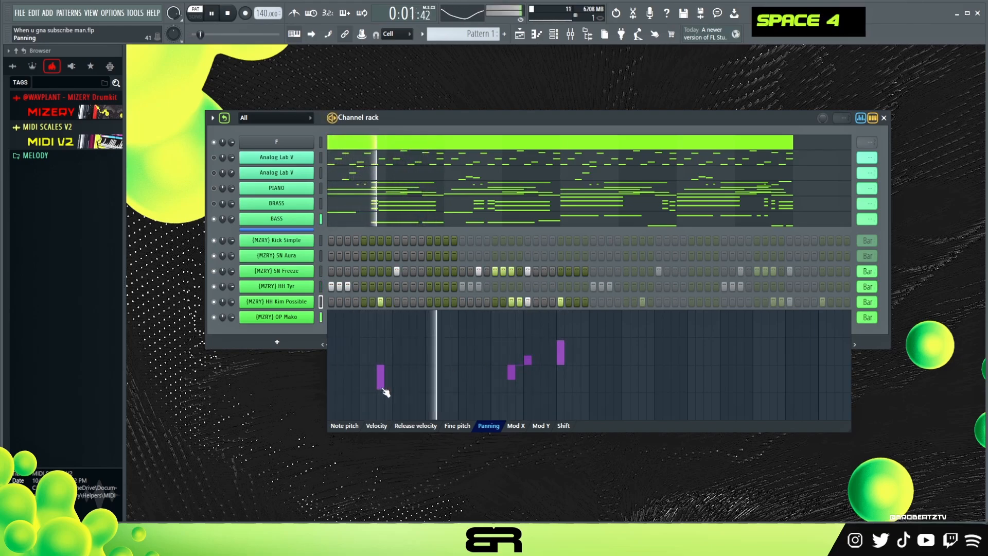
pyautogui.press('space')
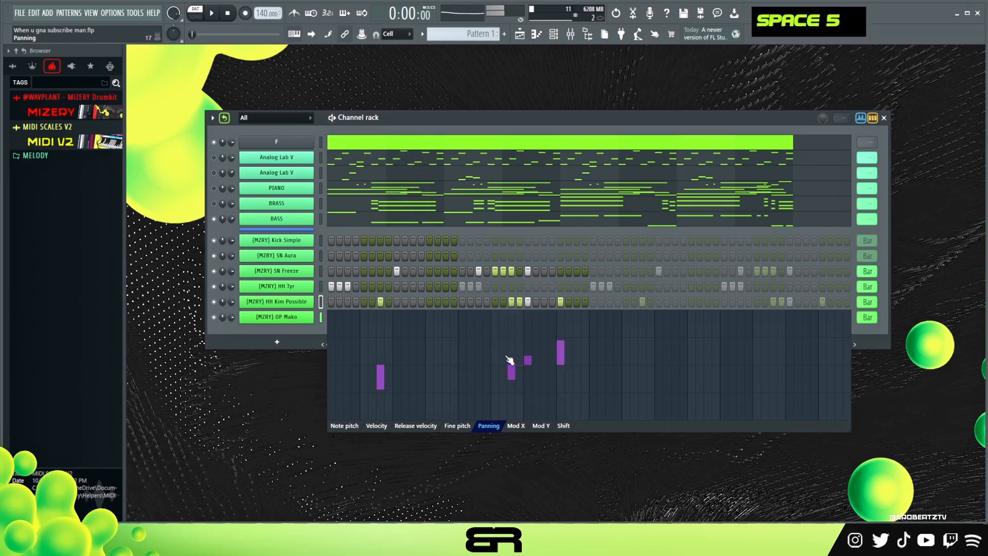
# Step: Try the opposite panning on HH Kim Possible steps 23 and 25, audition it, and return step 23 left and step 25 right
pyautogui.click(511, 354)
pyautogui.click(520, 380)
pyautogui.press('space')
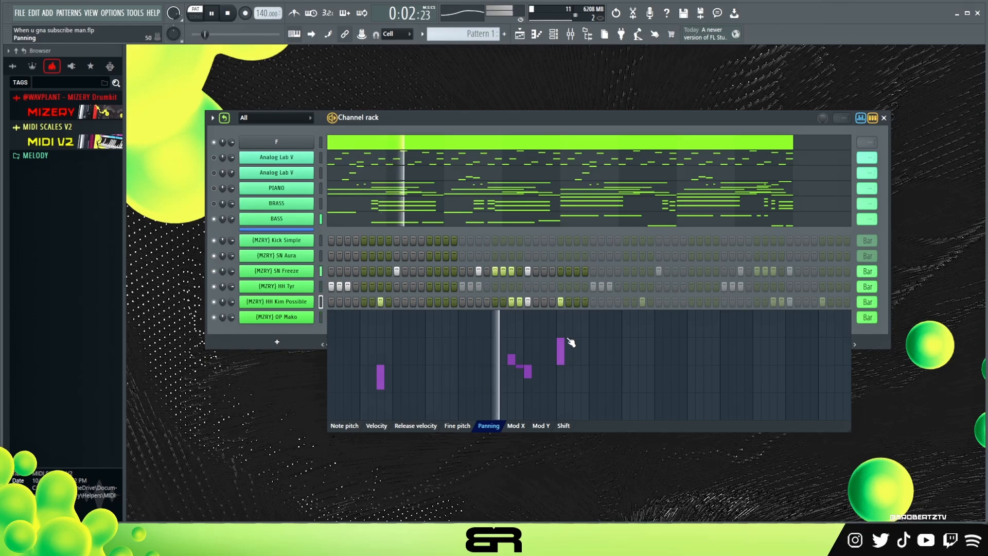
pyautogui.press('space')
pyautogui.click(512, 373)
pyautogui.click(528, 360)
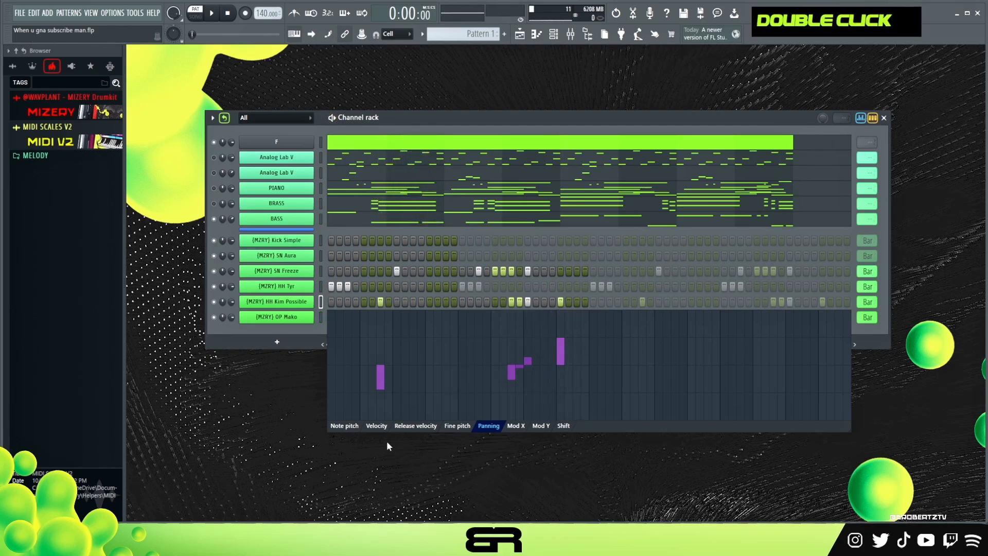
# Step: Lower the velocities of HH Kim Possible steps 24 and 25, with step 25 at about 48%, and audition the loop
pyautogui.click(376, 425)
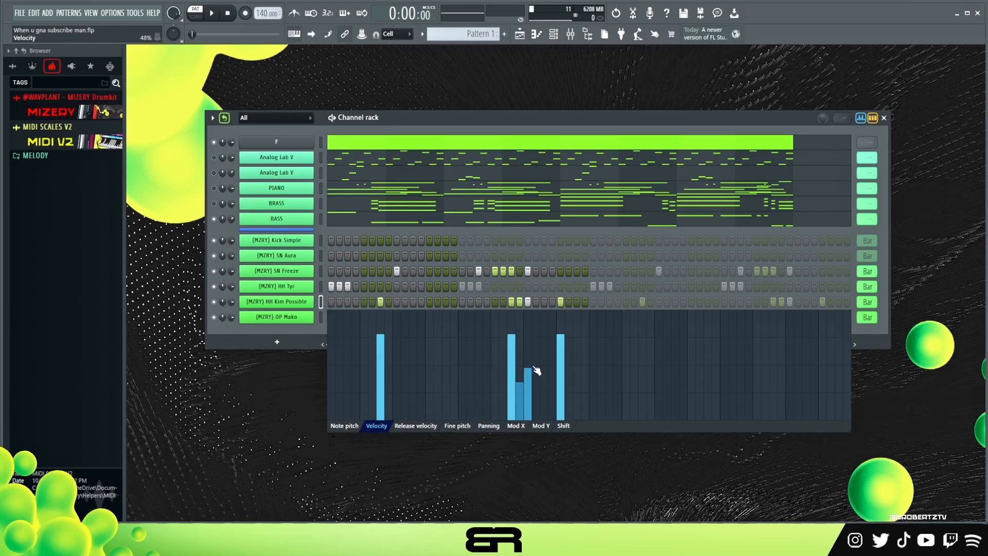
pyautogui.press('space')
pyautogui.click(860, 118)
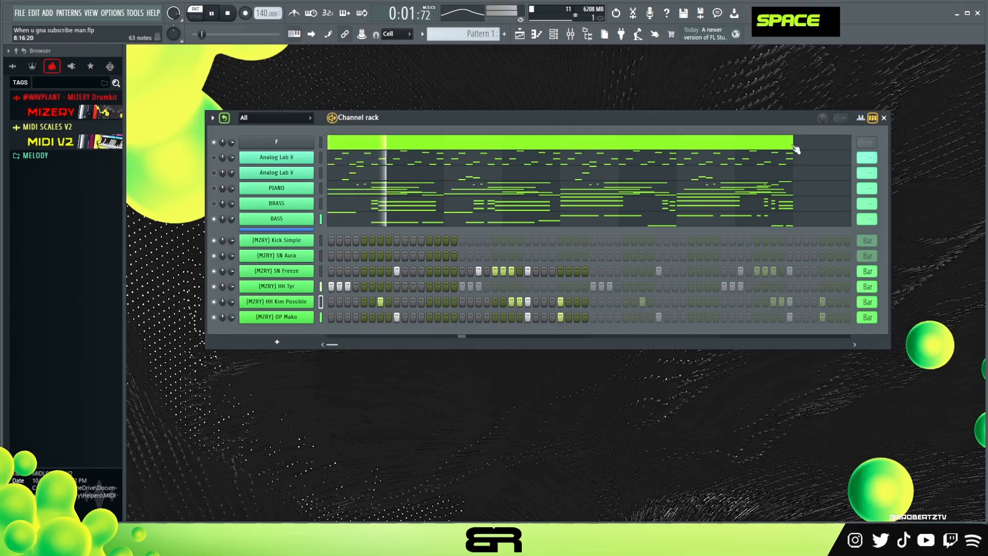
pyautogui.press('space')
pyautogui.press('space')
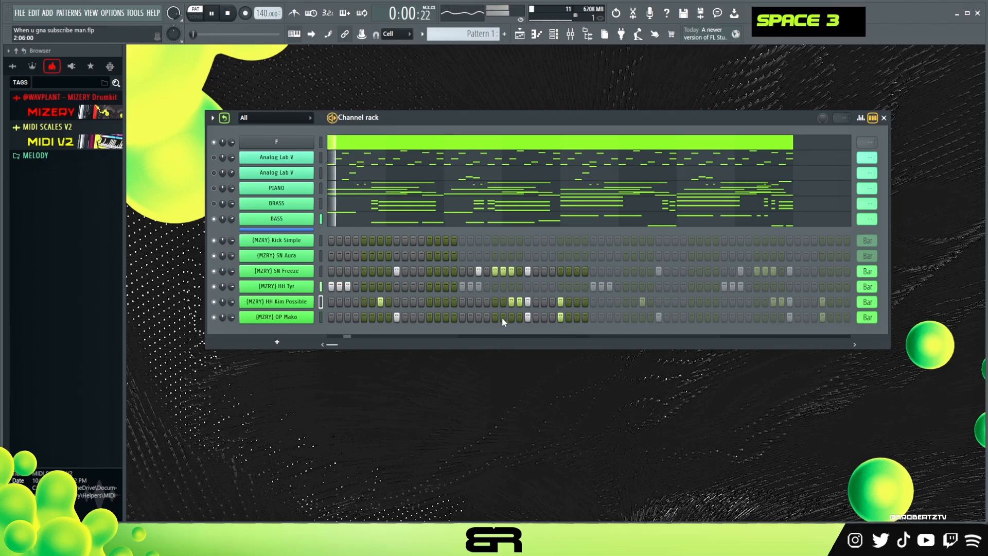
pyautogui.press('space')
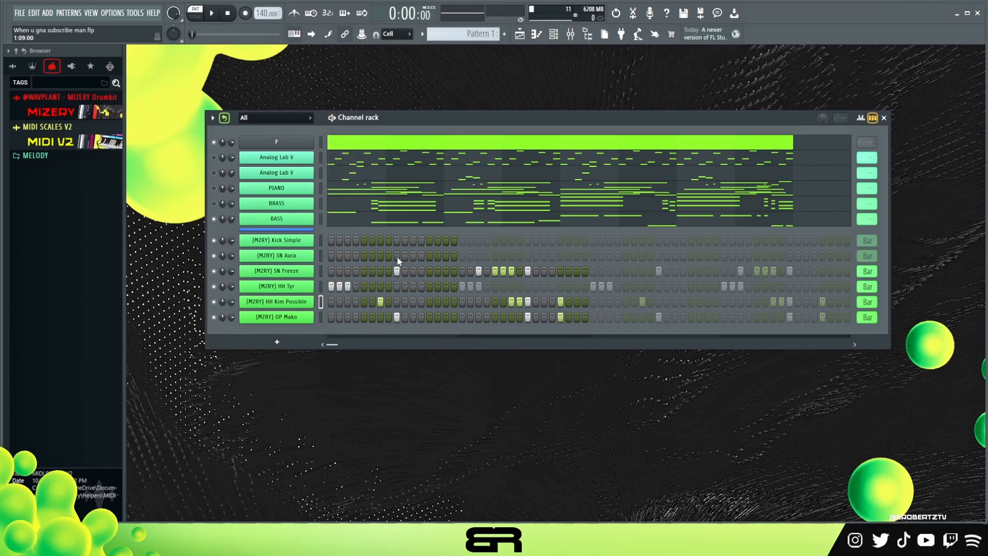
# Step: Add an SN Aura hit on step 9 repeating every bar, check it in the piano roll and audition the loop
pyautogui.rightClick(298, 254)
pyautogui.click(313, 260)
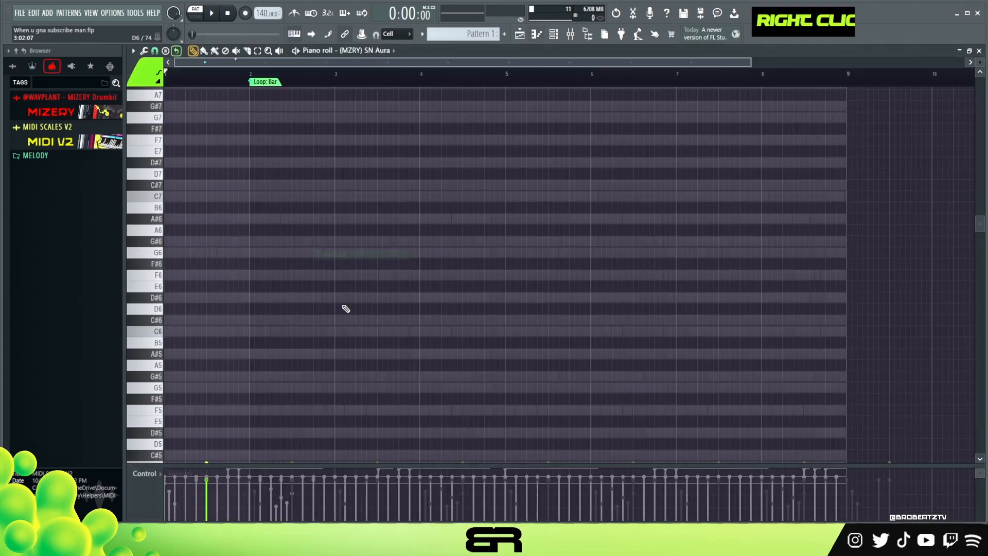
pyautogui.scroll(2, 354, 322)
pyautogui.scroll(1, 347, 307)
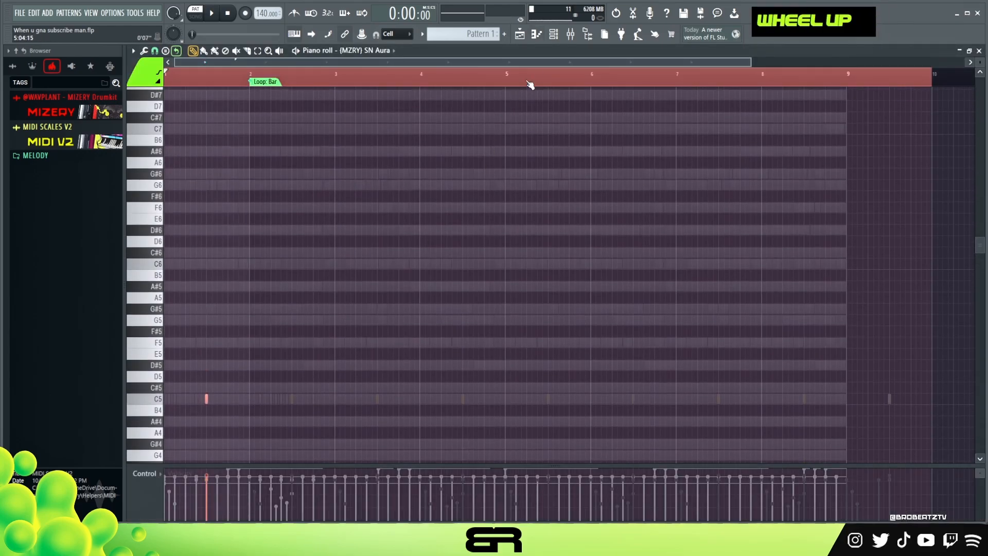
pyautogui.click(559, 39)
pyautogui.press('space')
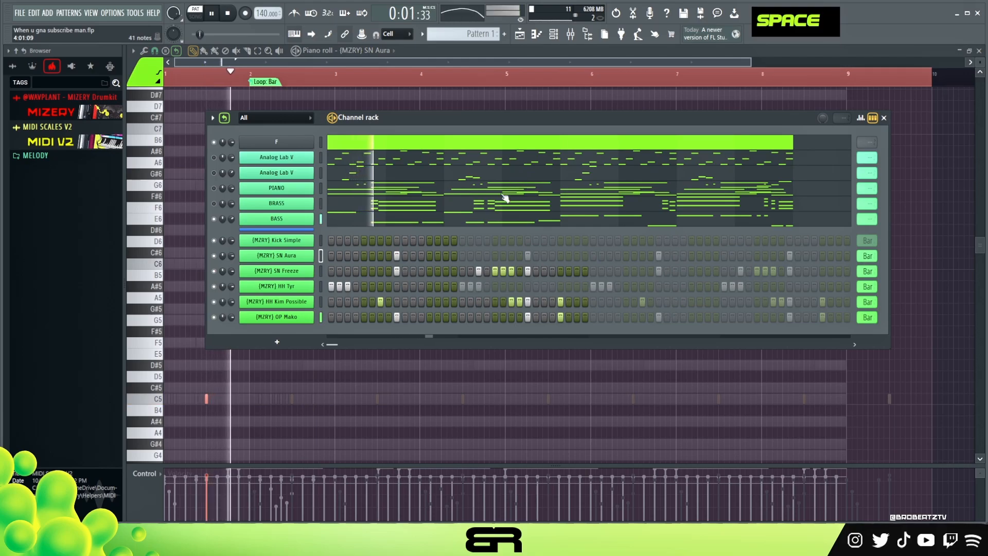
# Step: Program Kick Simple over four bars with hits on steps 1, 7, 21, 27, 39, 47, 53 and 59
pyautogui.click(331, 240)
pyautogui.press('space')
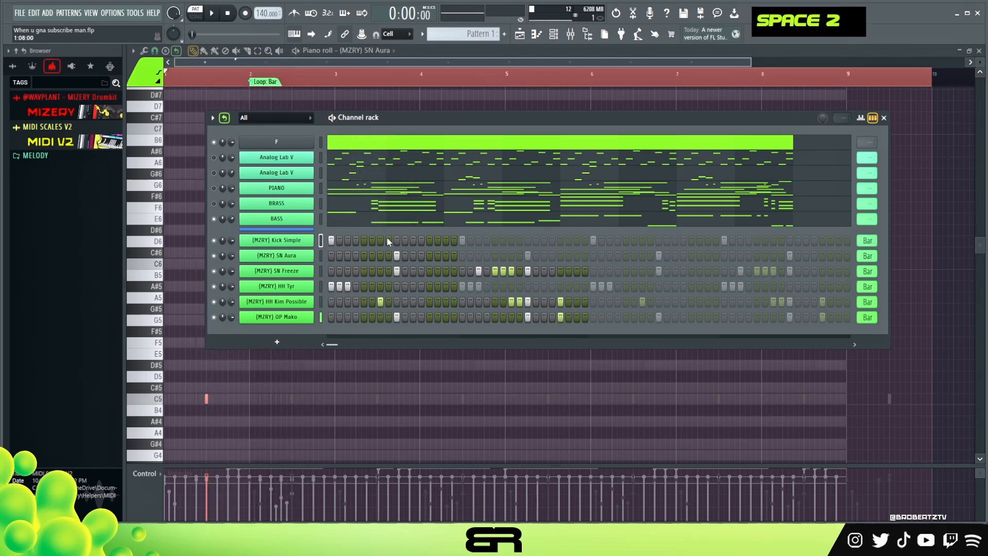
pyautogui.click(487, 241)
pyautogui.click(494, 241)
pyautogui.rightClick(487, 241)
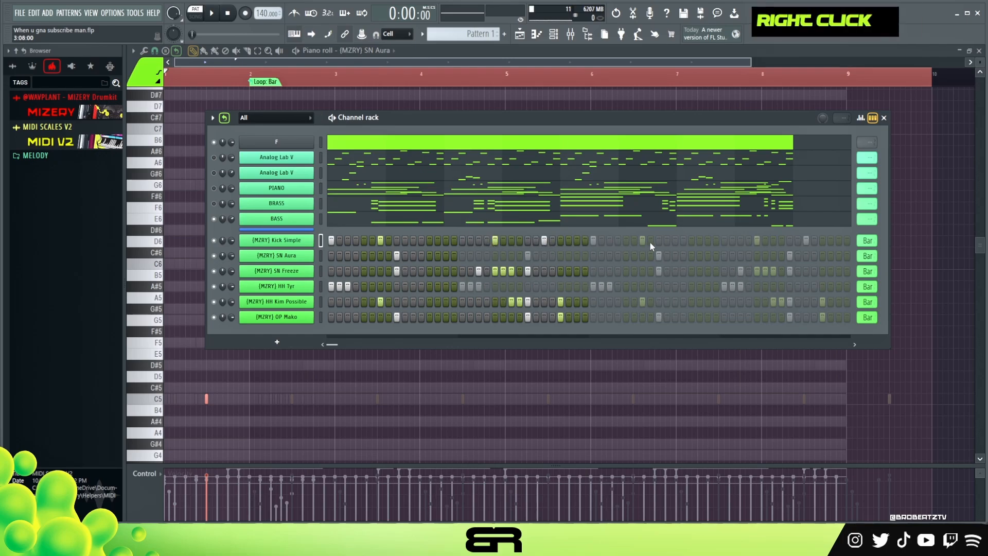
pyautogui.click(709, 241)
pyautogui.click(757, 240)
pyautogui.click(806, 240)
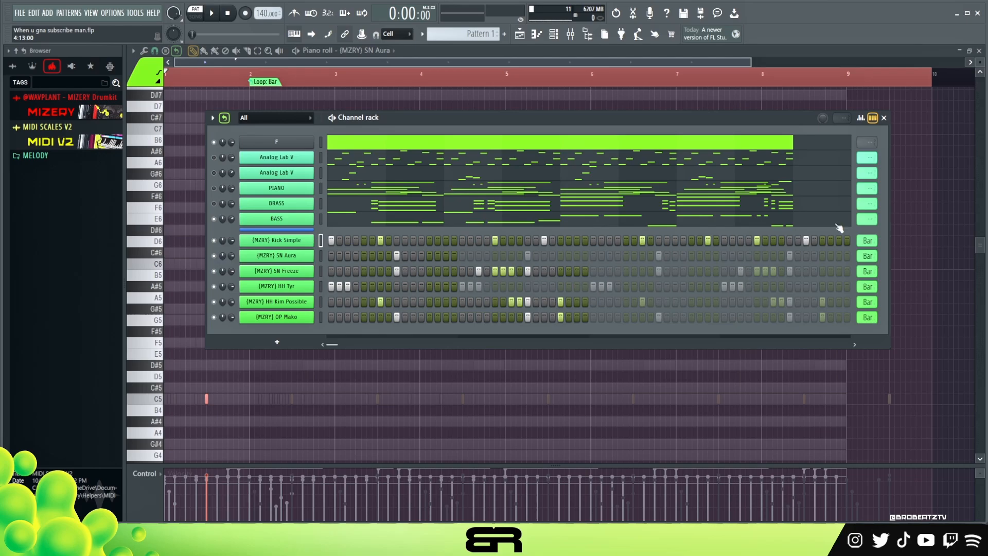
# Step: Raise the velocities of the Kick Simple hits to around 100% and play the loop
pyautogui.click(860, 118)
pyautogui.click(369, 365)
pyautogui.moveTo(331, 250); pyautogui.dragTo(758, 236)
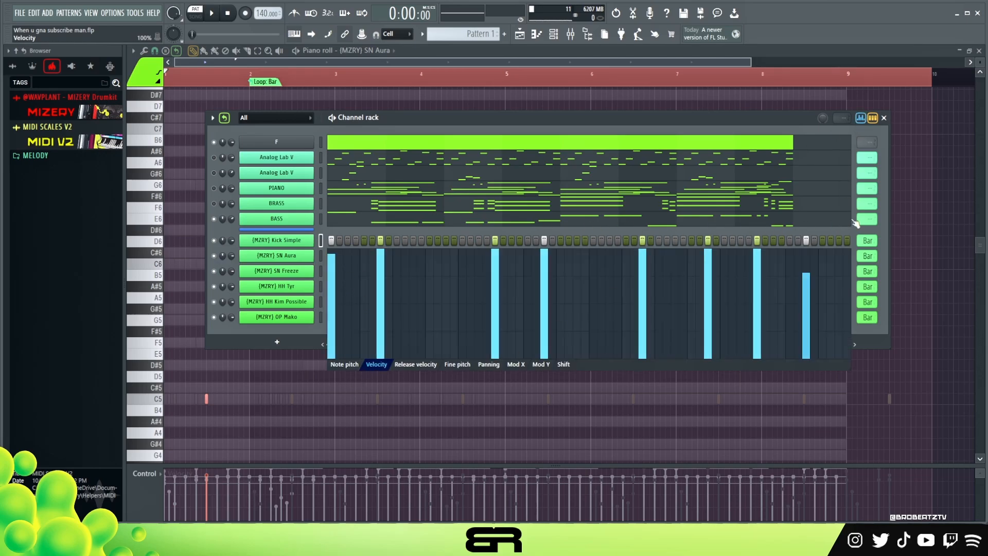
pyautogui.press('space')
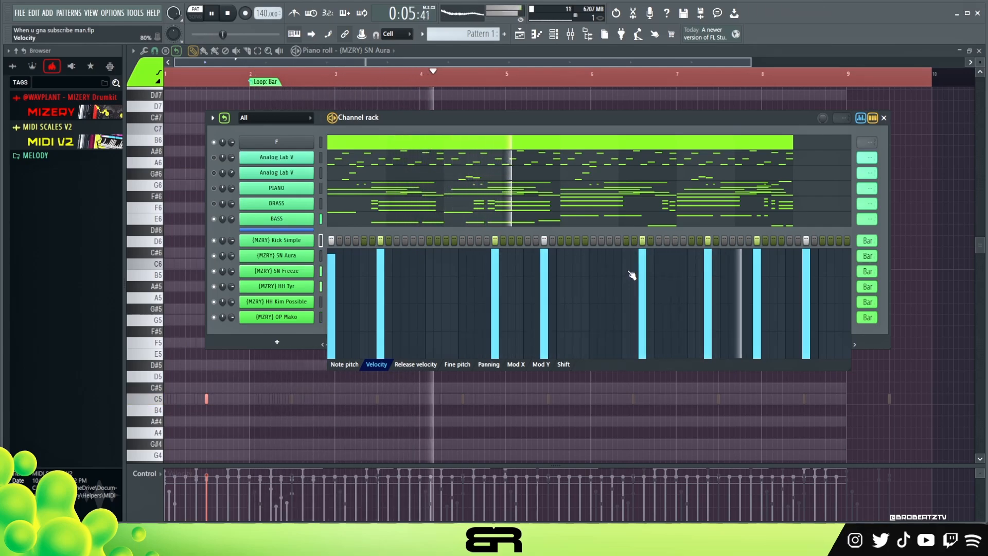
# Step: Remove the Kick Simple hit on step 39 while auditioning the pattern, and close the velocity graph
pyautogui.press('space')
pyautogui.press('space')
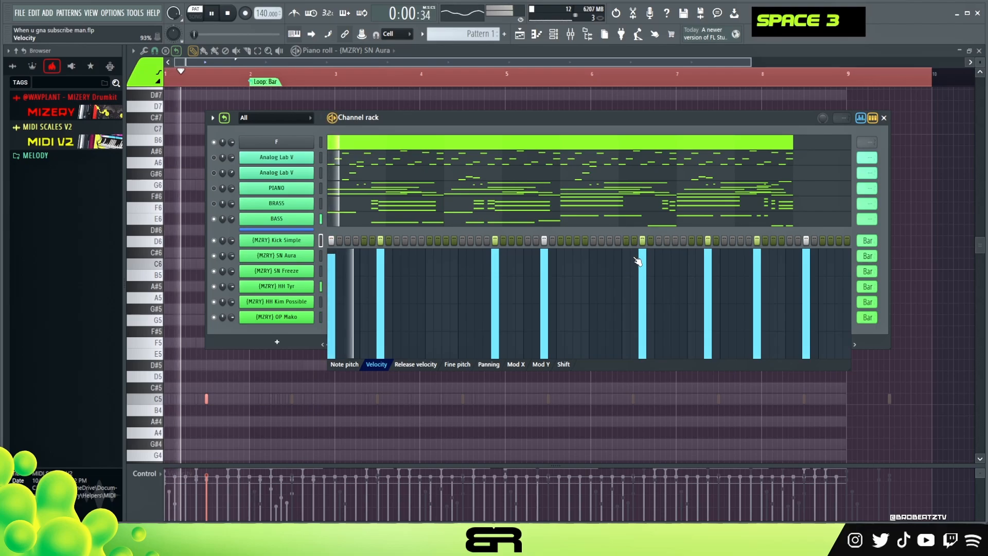
pyautogui.rightClick(641, 263)
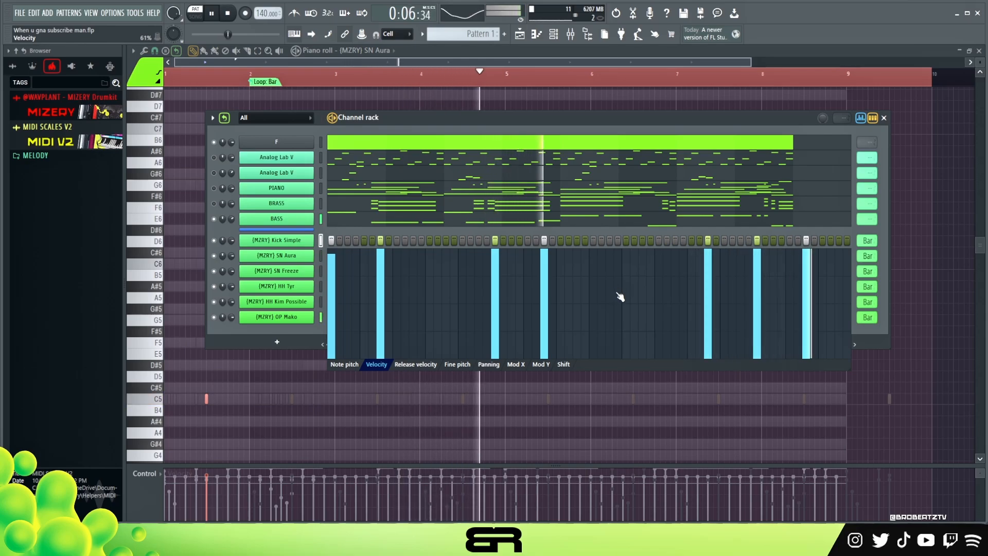
pyautogui.press('space')
pyautogui.click(859, 118)
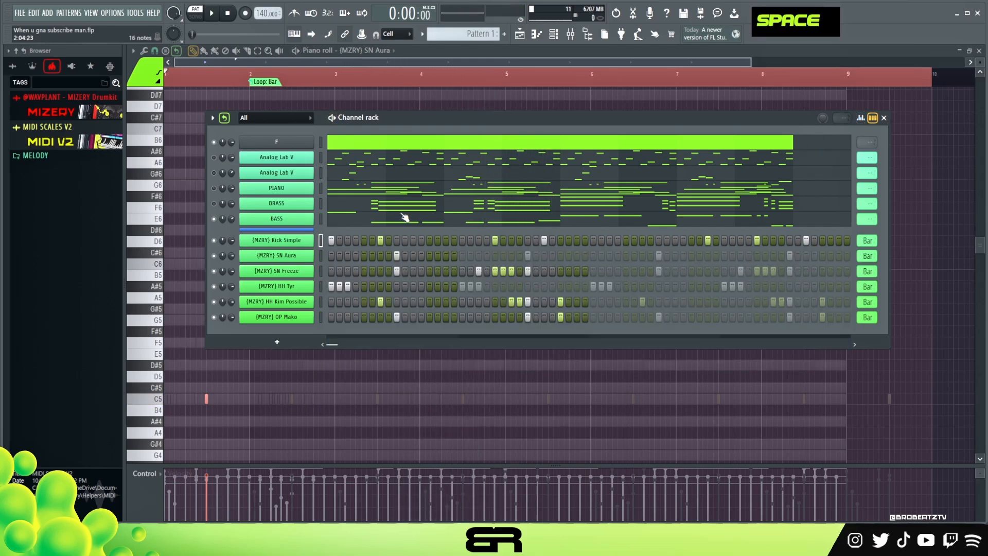
# Step: Unmute both Analog Lab V channels, PIANO and BRASS, and enable the Master track's effects
pyautogui.doubleClick(218, 189)
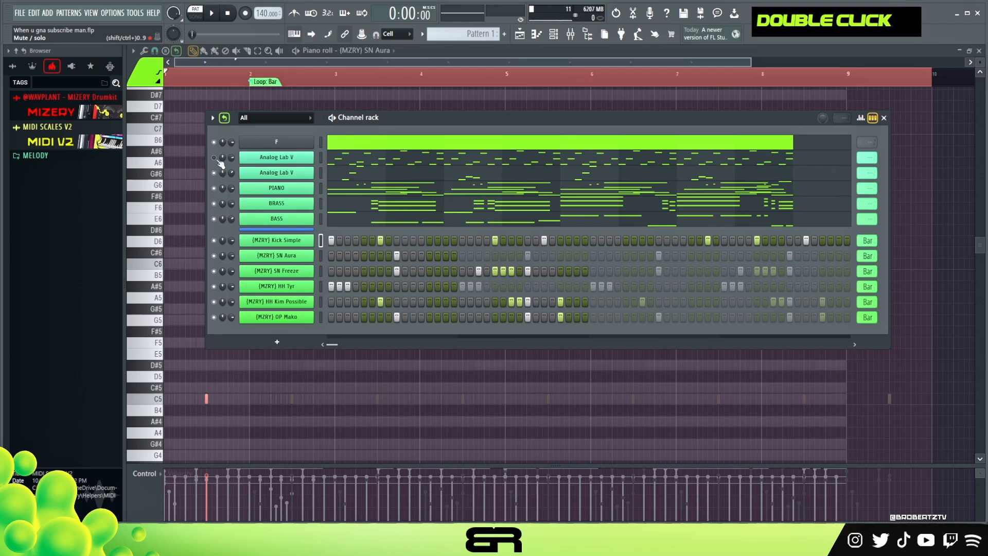
pyautogui.moveTo(401, 117)
pyautogui.mouseDown()
pyautogui.moveTo(393, 139)
pyautogui.moveTo(410, 126)
pyautogui.mouseUp()
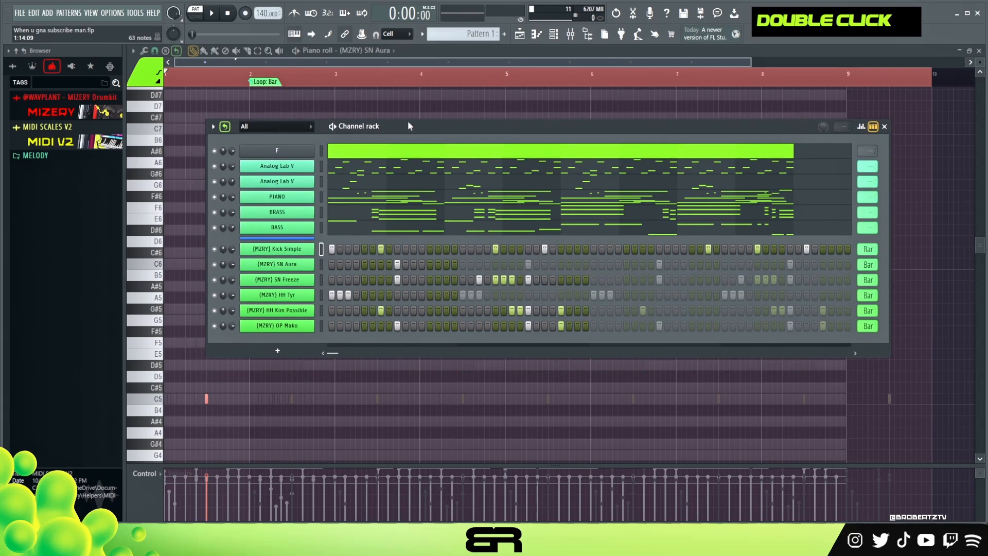
pyautogui.click(572, 35)
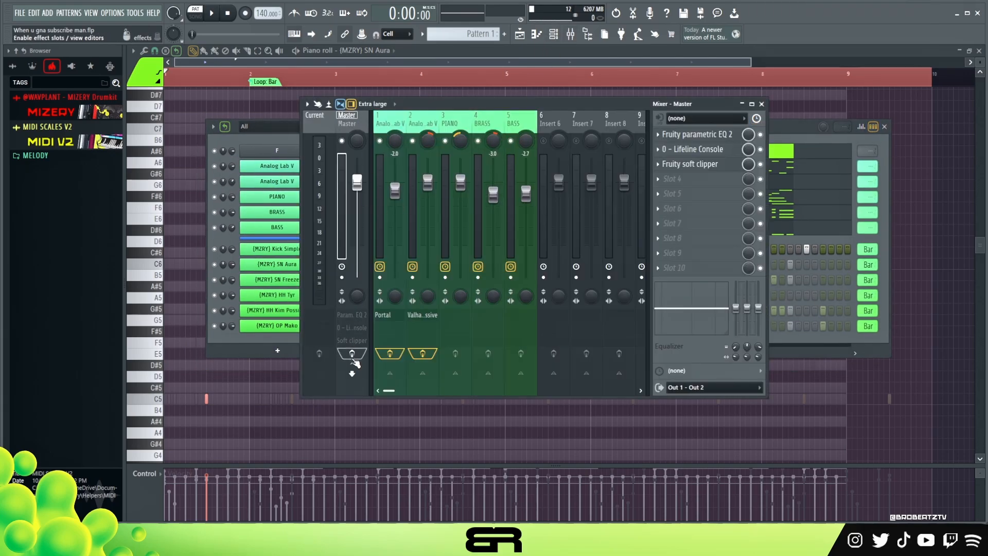
pyautogui.click(786, 136)
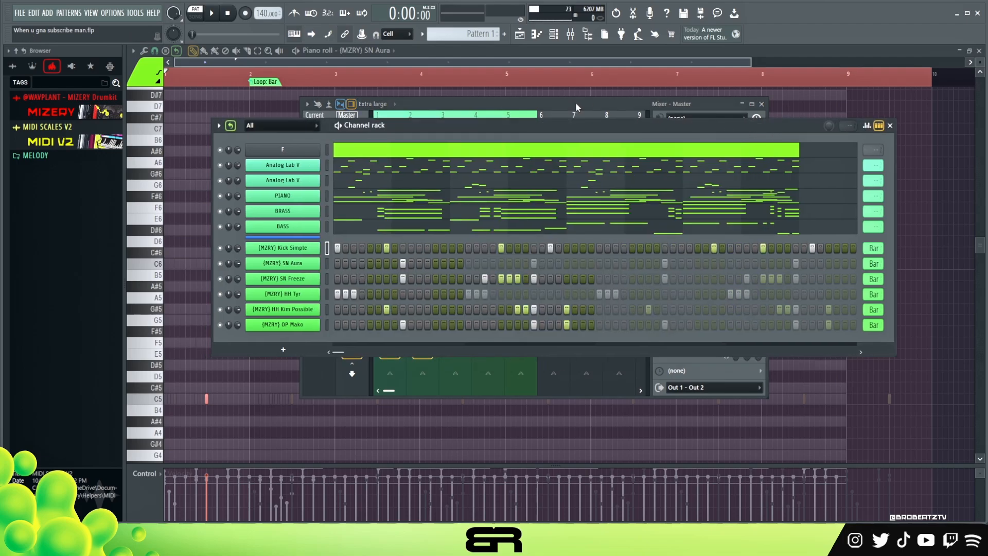
# Step: Close the SN Aura piano roll and audition the full beat, moving the channel rack to bring the mixer's Master effects into view
pyautogui.doubleClick(325, 81)
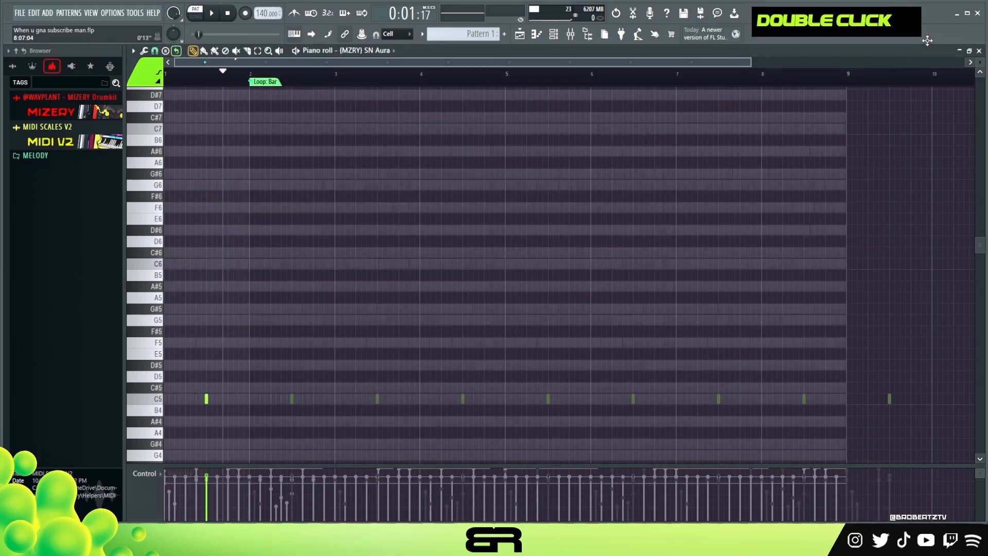
pyautogui.click(979, 50)
pyautogui.press('space')
pyautogui.press('space')
pyautogui.doubleClick(229, 13)
pyautogui.press('space')
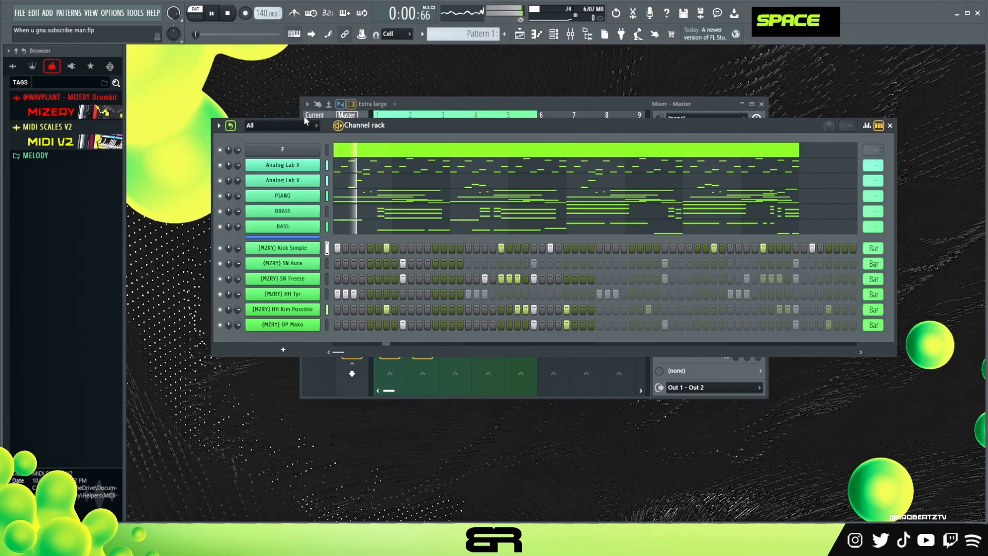
pyautogui.moveTo(422, 140); pyautogui.dragTo(427, 173)
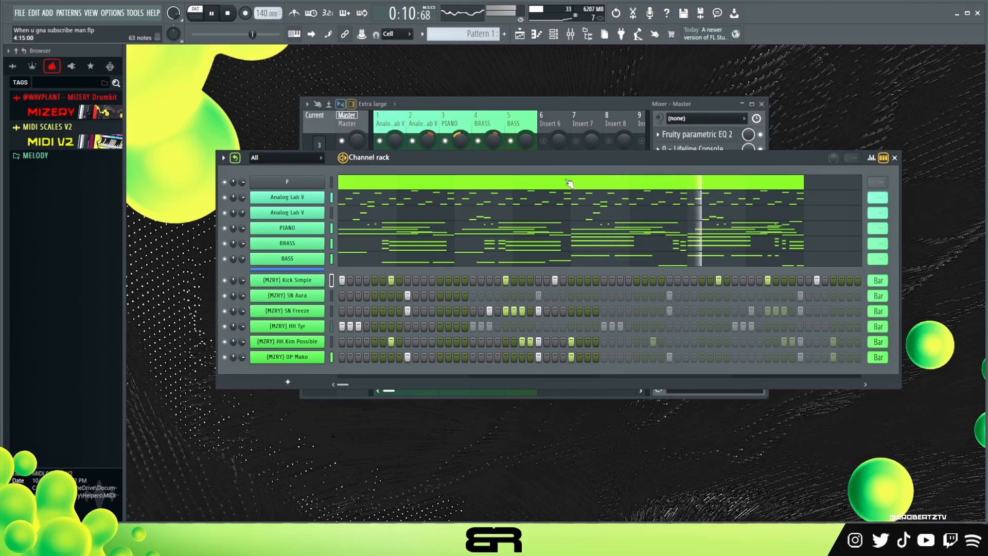
pyautogui.moveTo(654, 162); pyautogui.dragTo(635, 193)
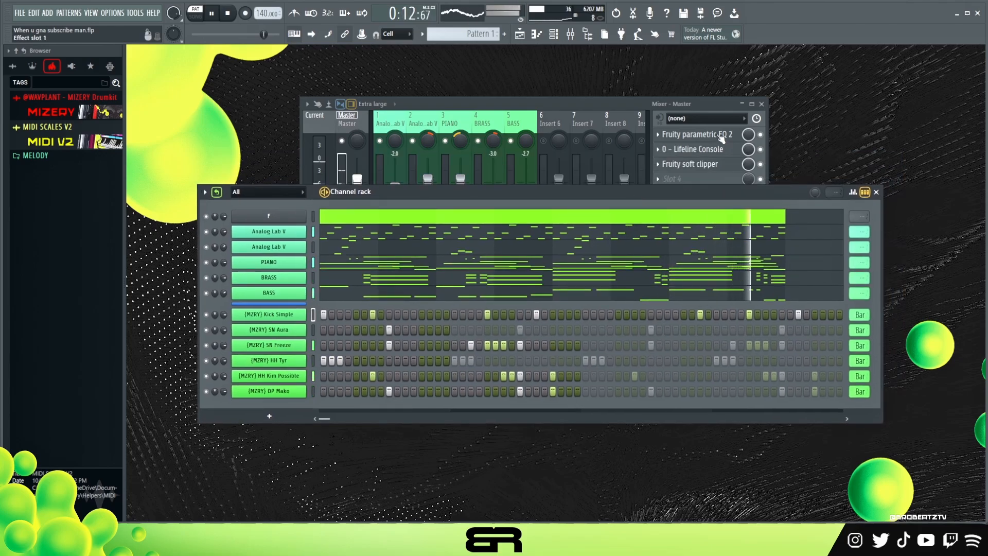
pyautogui.click(763, 136)
pyautogui.press('space')
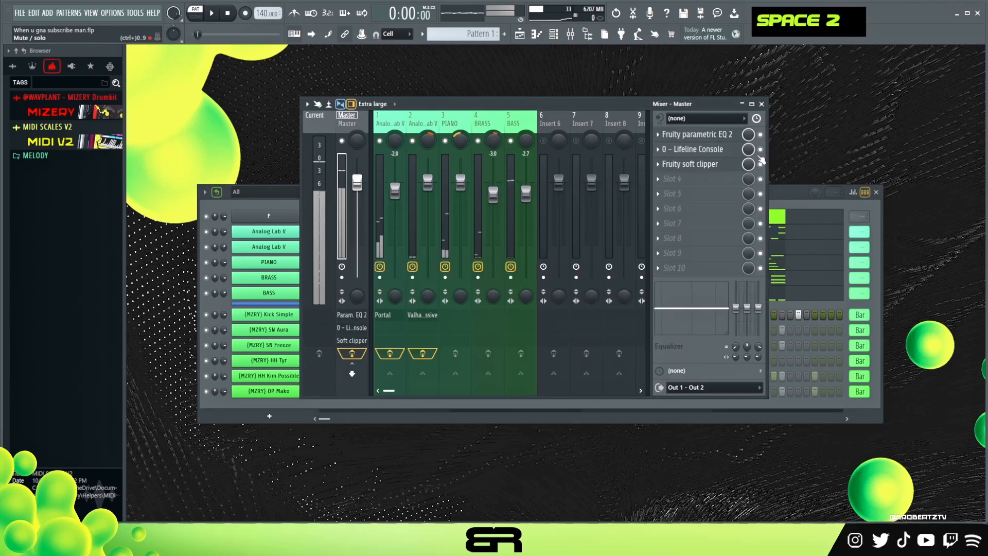
# Step: Trim the ends of the final BRASS chord to the start of bar 9 and check the pattern in the channel rack during playback
pyautogui.click(801, 194)
pyautogui.click(793, 248)
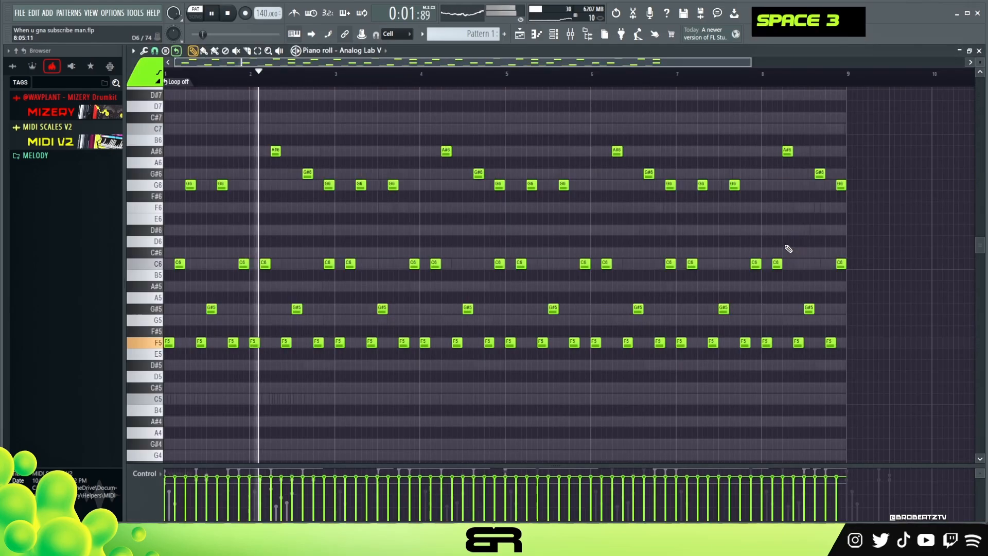
pyautogui.scroll(-1, 803, 226)
pyautogui.scroll(1, 852, 113)
pyautogui.scroll(2, 863, 81)
pyautogui.scroll(4, 866, 84)
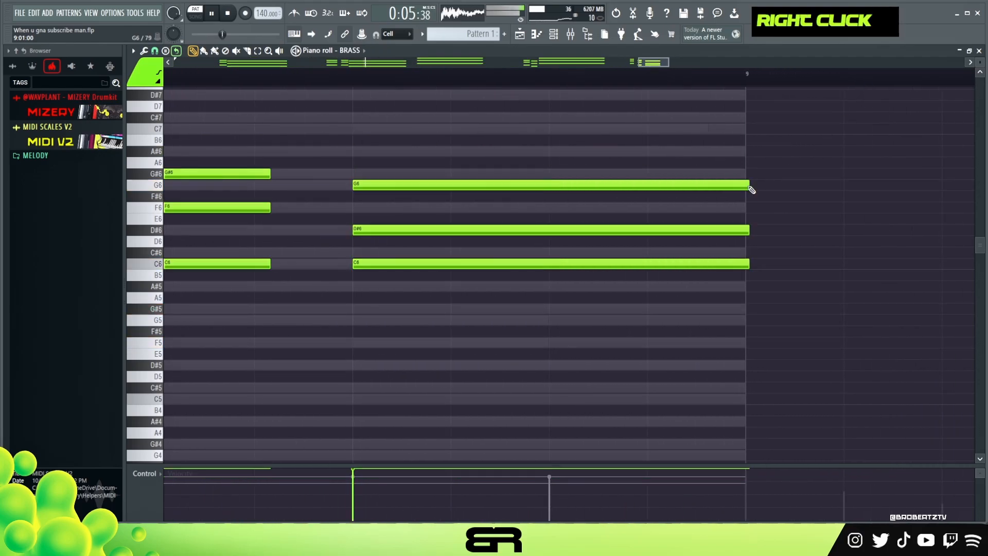
pyautogui.moveTo(754, 173)
pyautogui.mouseDown()
pyautogui.moveTo(736, 280)
pyautogui.moveTo(749, 186)
pyautogui.mouseUp()
pyautogui.rightClick(554, 132)
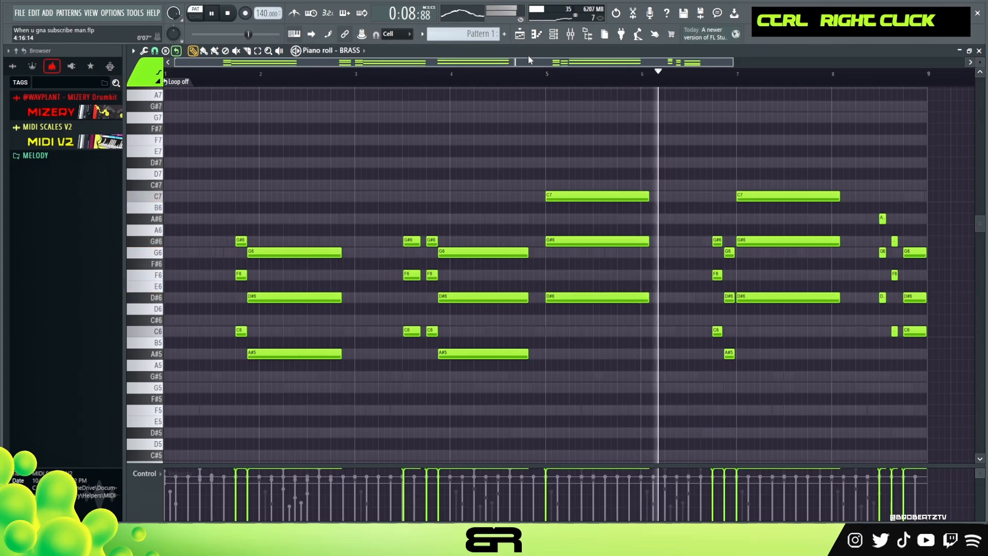
pyautogui.press('F6')
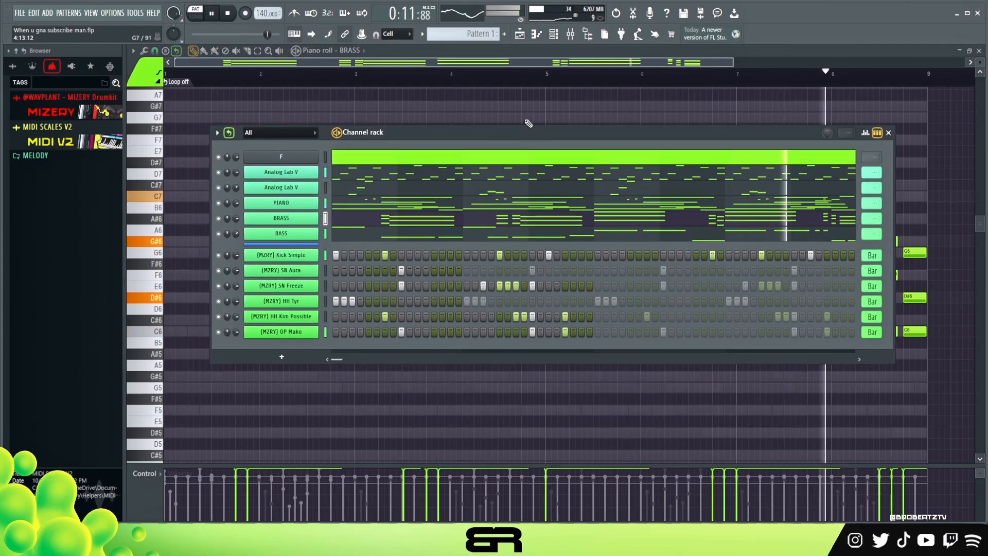
pyautogui.press('space')
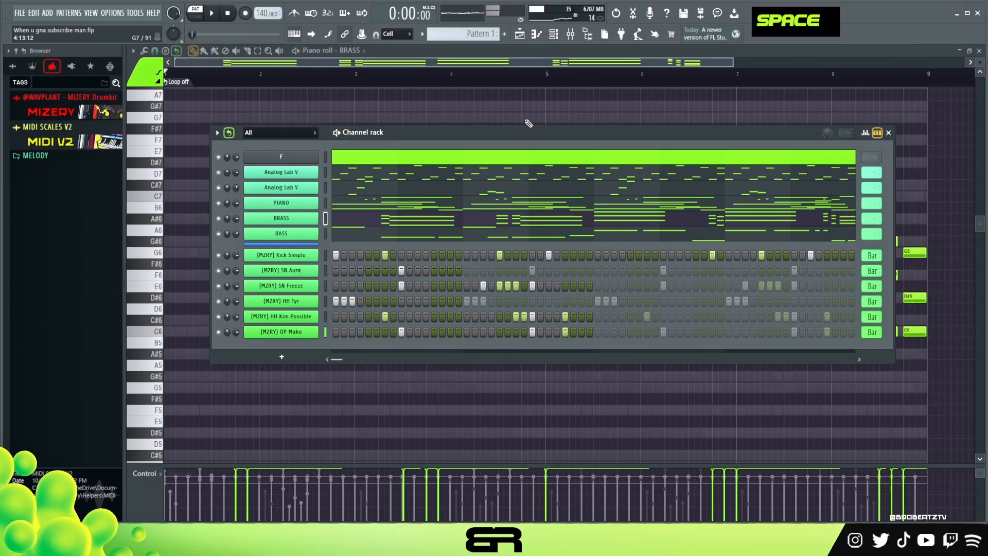